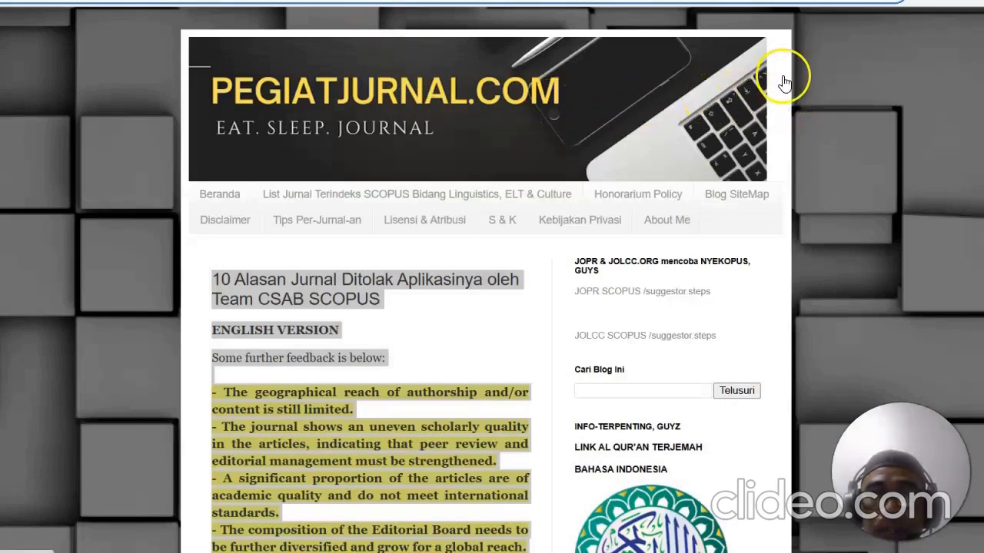
# Step: Read through the pegiatjurnal.com article on 10 reasons journals are rejected by the Scopus CSAB team
pyautogui.click(369, 254)
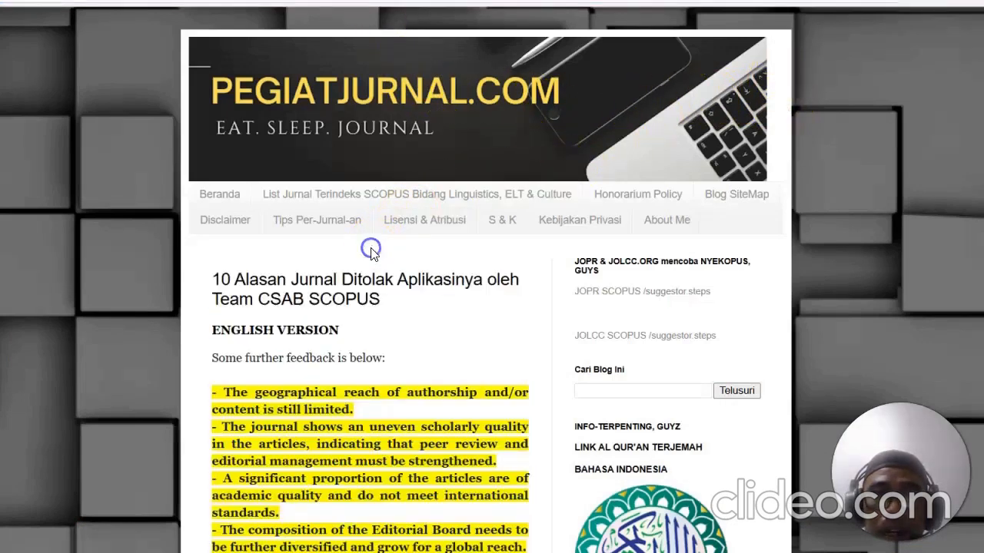
pyautogui.scroll(-2, 576, 245)
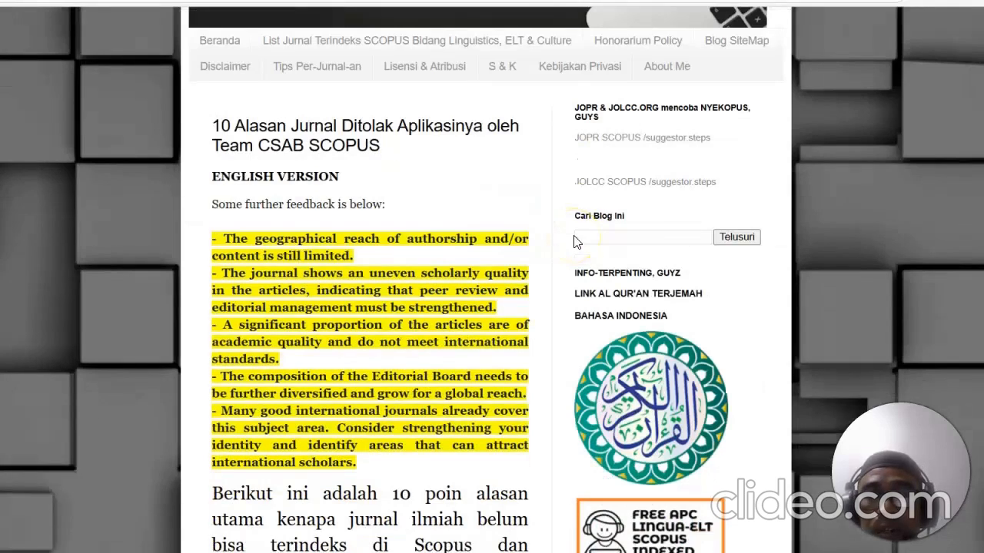
pyautogui.scroll(2, 511, 235)
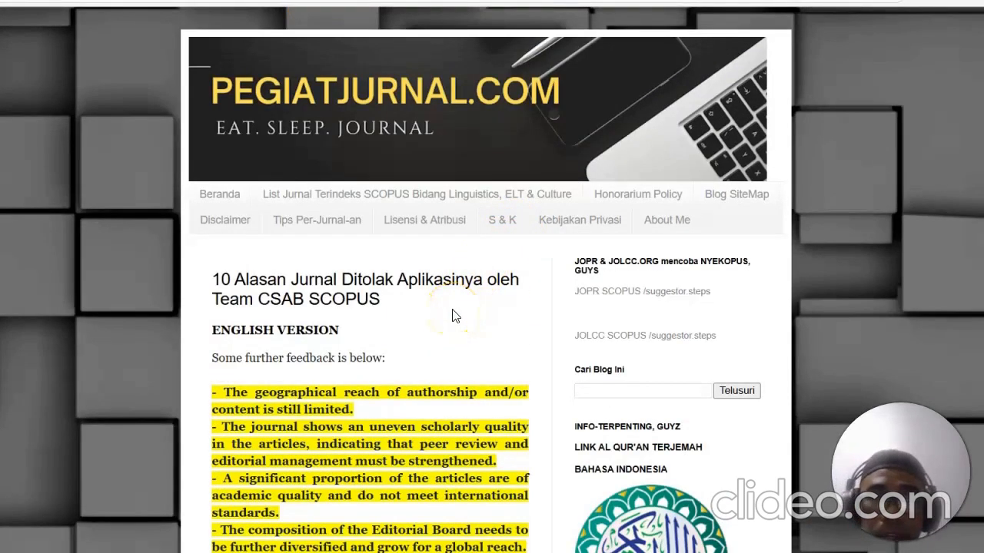
pyautogui.scroll(-1, 453, 315)
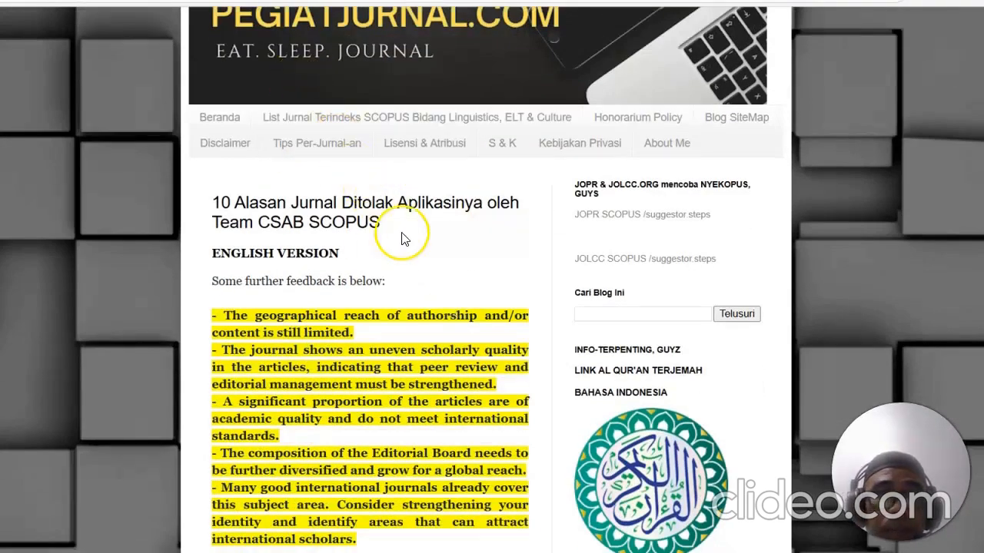
pyautogui.scroll(1, 404, 231)
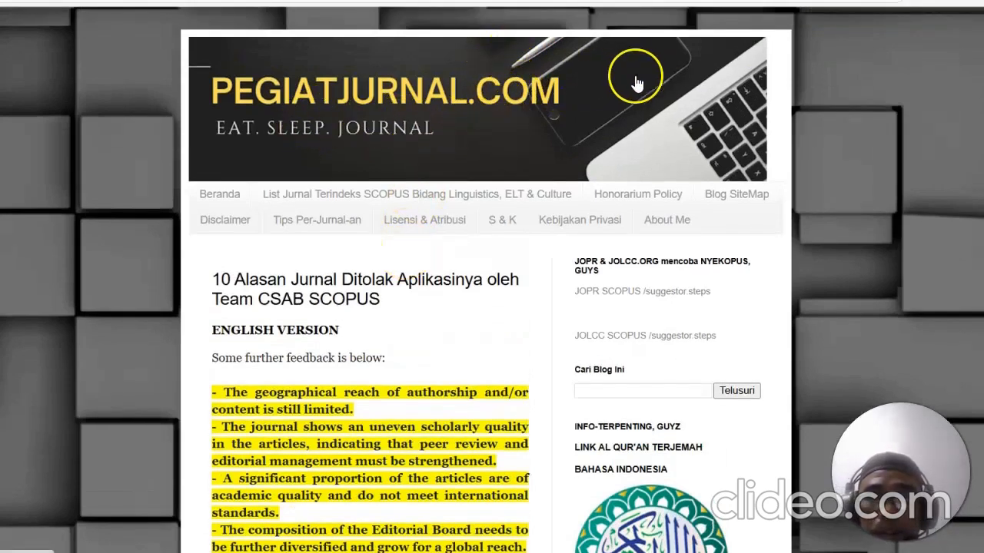
pyautogui.scroll(-3, 523, 166)
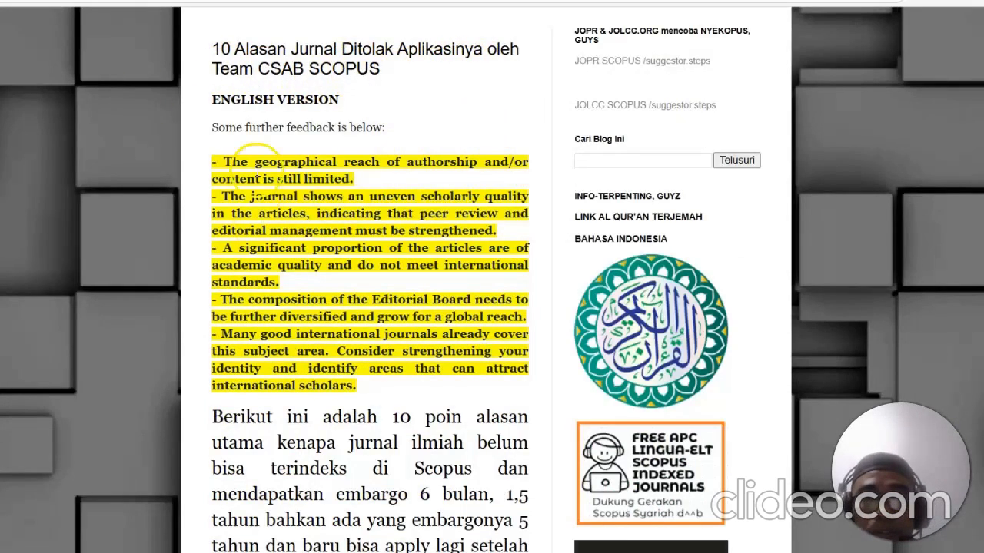
pyautogui.scroll(-10, 377, 291)
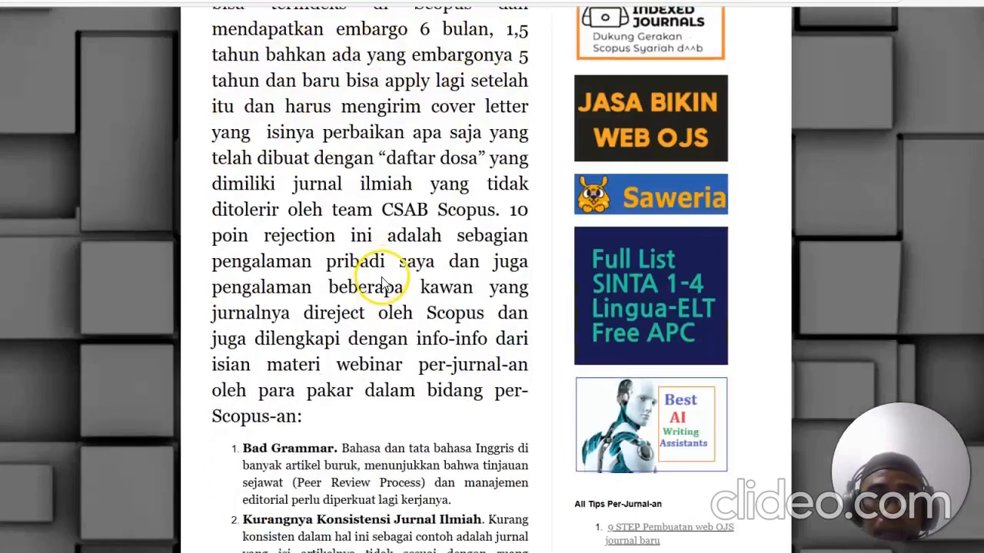
pyautogui.scroll(1, 383, 278)
pyautogui.scroll(2, 407, 253)
pyautogui.scroll(-2, 436, 234)
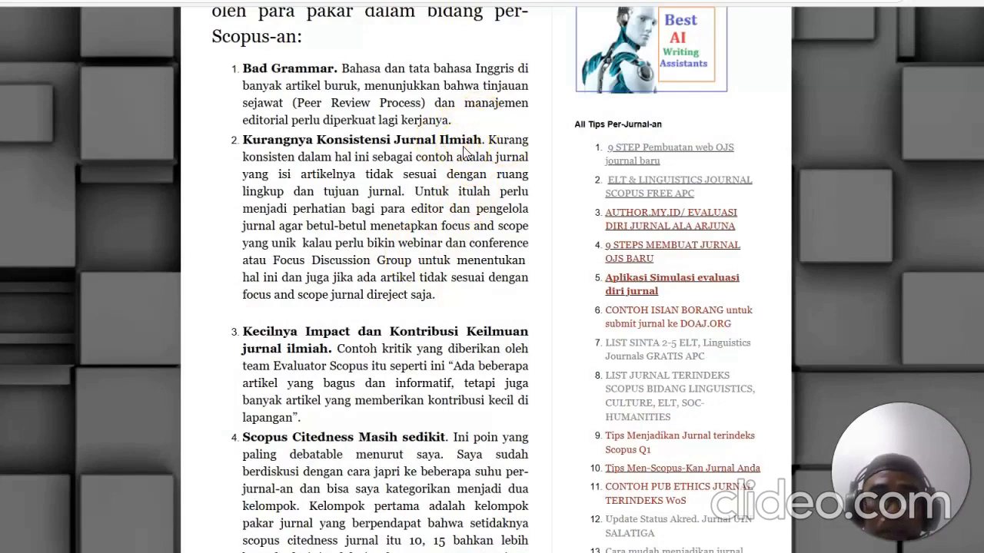
pyautogui.scroll(-2, 428, 171)
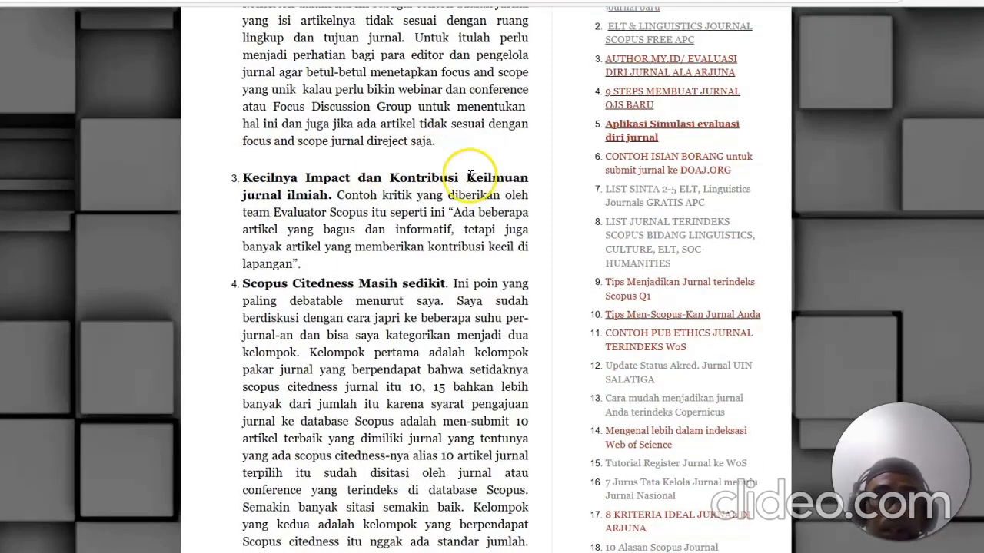
pyautogui.scroll(-3, 442, 211)
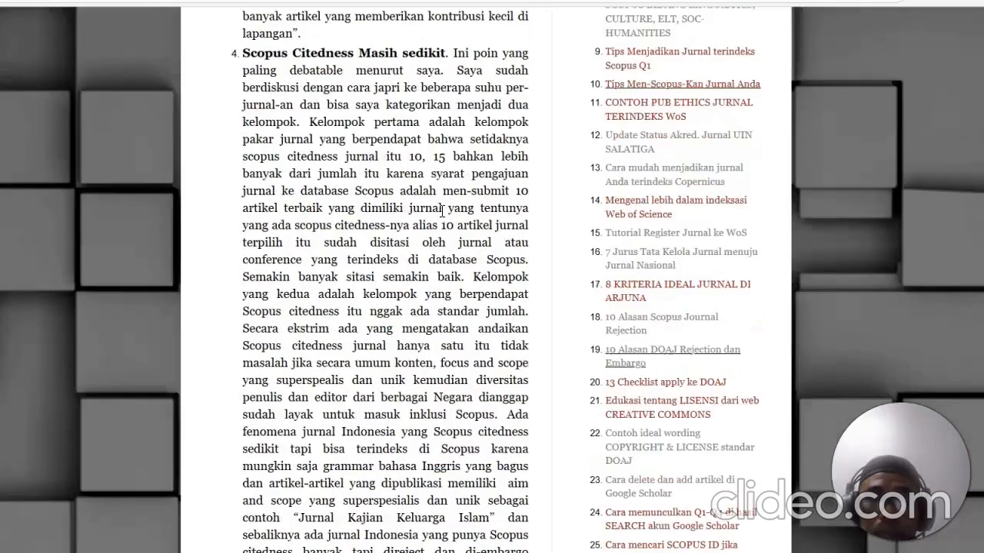
pyautogui.scroll(19, 442, 210)
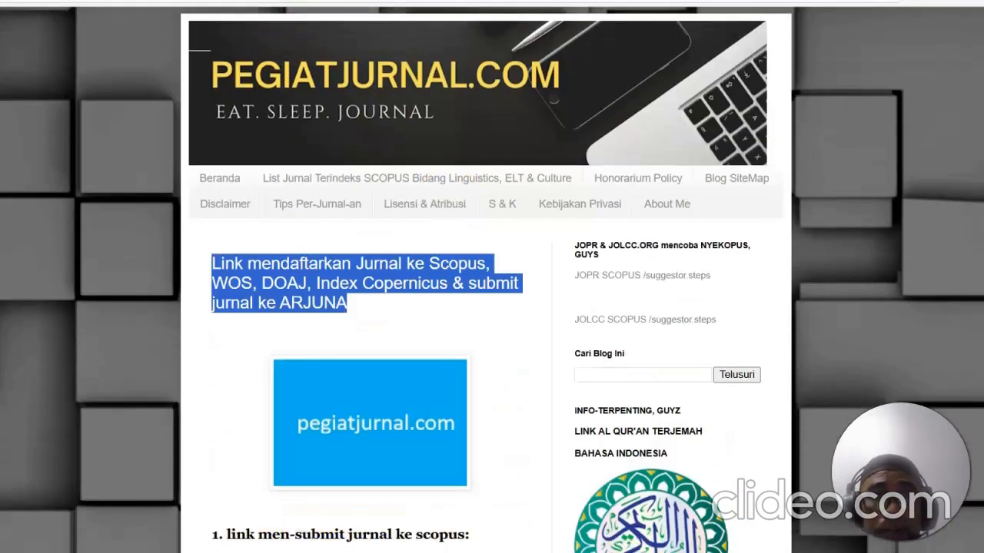
# Step: Highlight the title of the article on registering journals to Scopus, WOS, DOAJ, Index Copernicus and ARJUNA
pyautogui.scroll(-2, 615, 242)
pyautogui.click(508, 201)
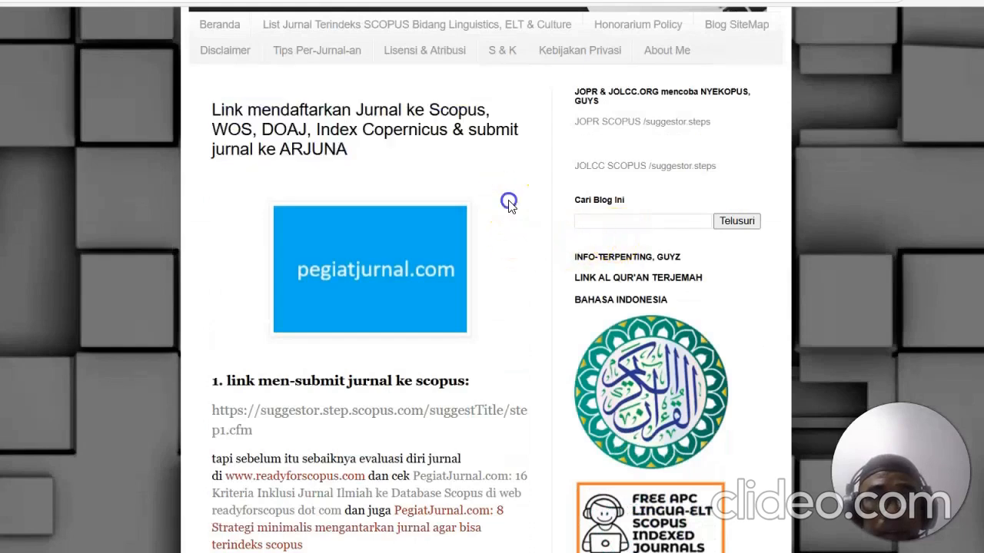
pyautogui.moveTo(442, 152); pyautogui.dragTo(211, 108)
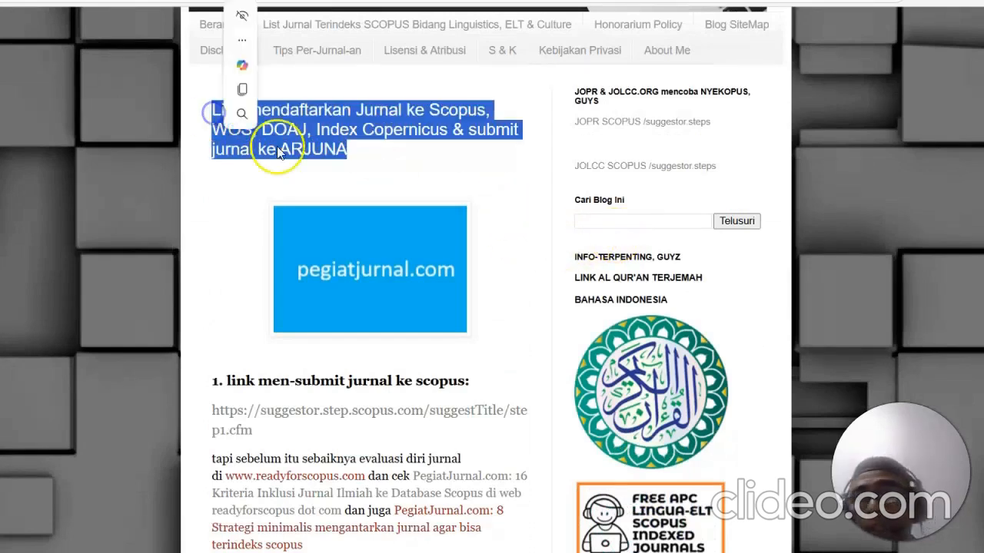
pyautogui.click(419, 188)
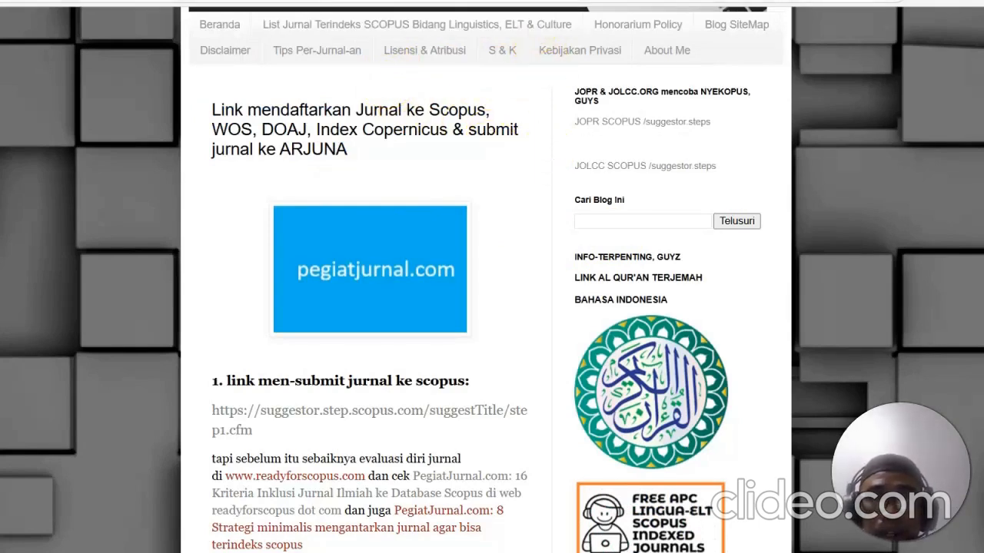
# Step: Open the Register Journal website in a new tab
pyautogui.hotkey('ctrl', 't')
pyautogui.write('re')
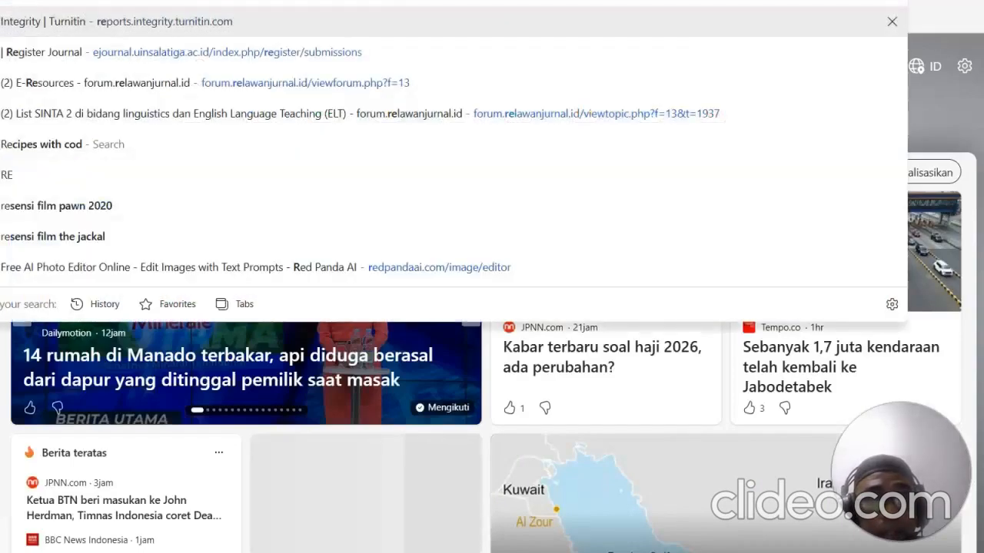
pyautogui.click(354, 51)
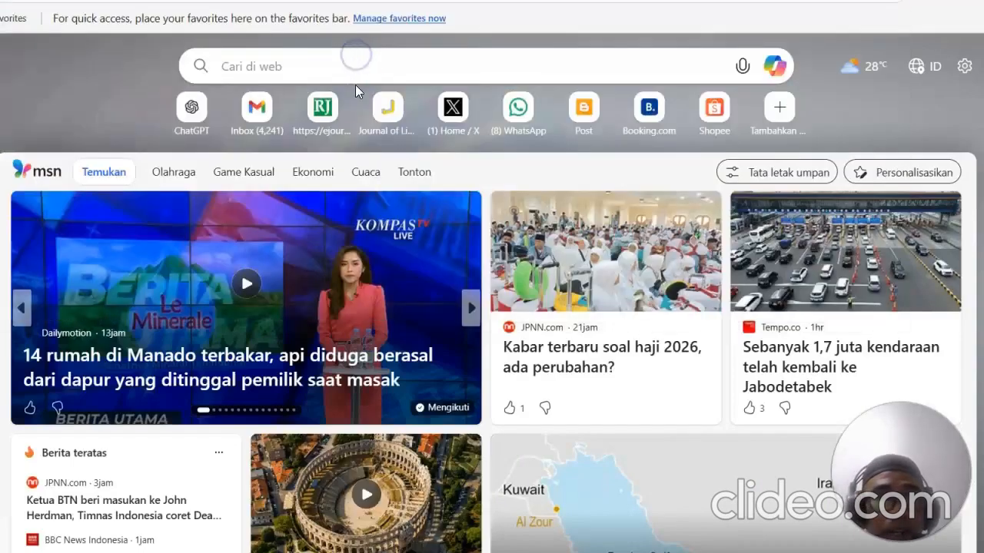
pyautogui.click(383, 117)
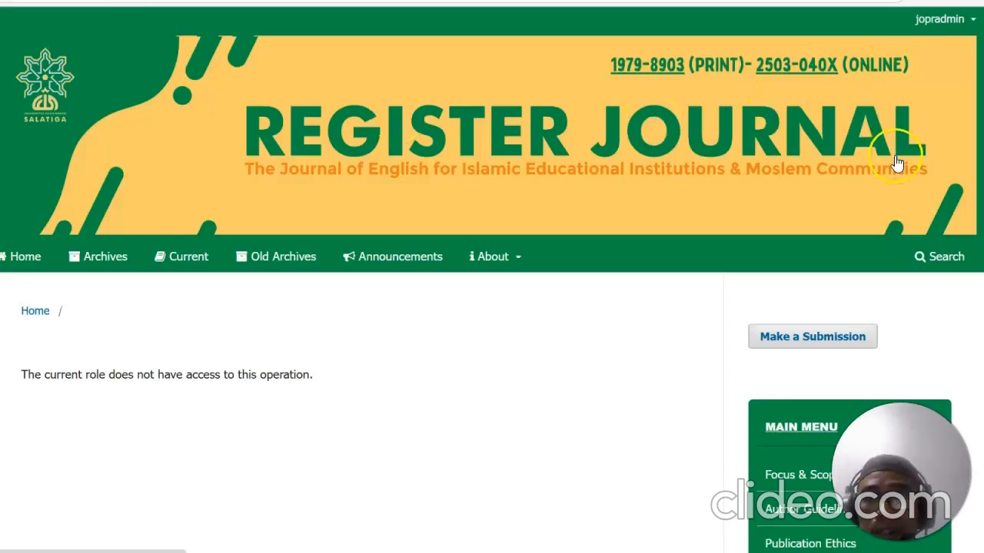
# Step: Go to the journal's home page and follow its Emerging Sources Citation Index badge to view its Master Journal List entry
pyautogui.click(33, 263)
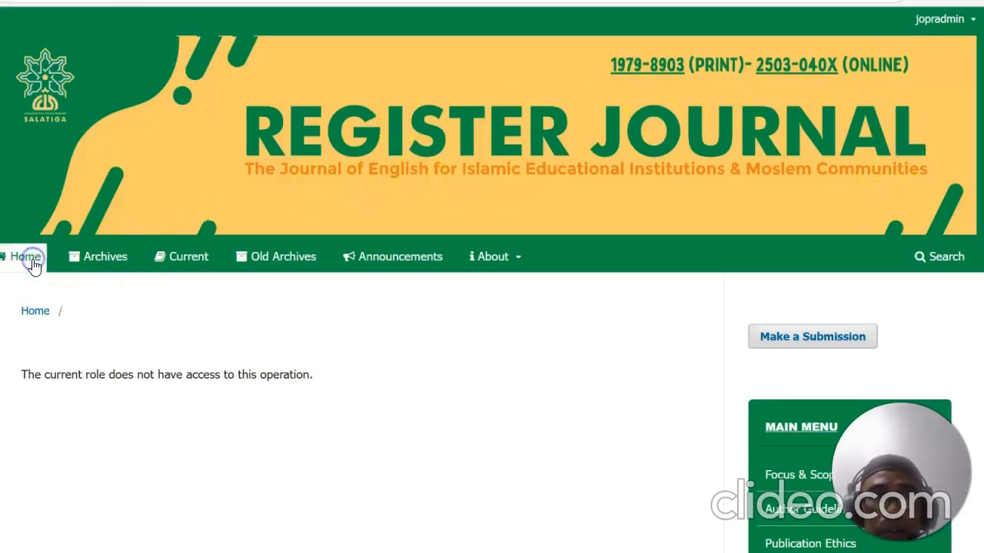
pyautogui.scroll(-10, 373, 254)
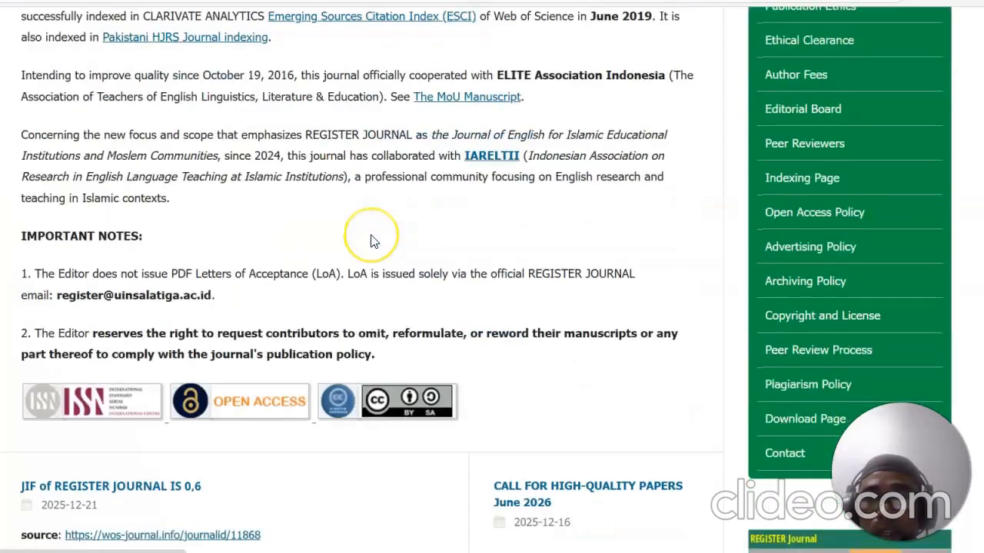
pyautogui.scroll(-2, 373, 240)
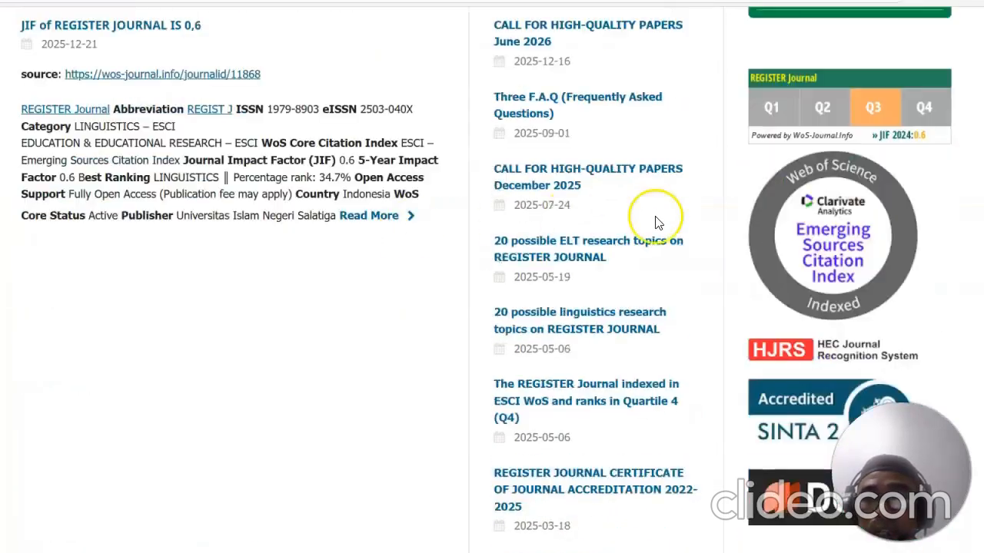
pyautogui.click(828, 240)
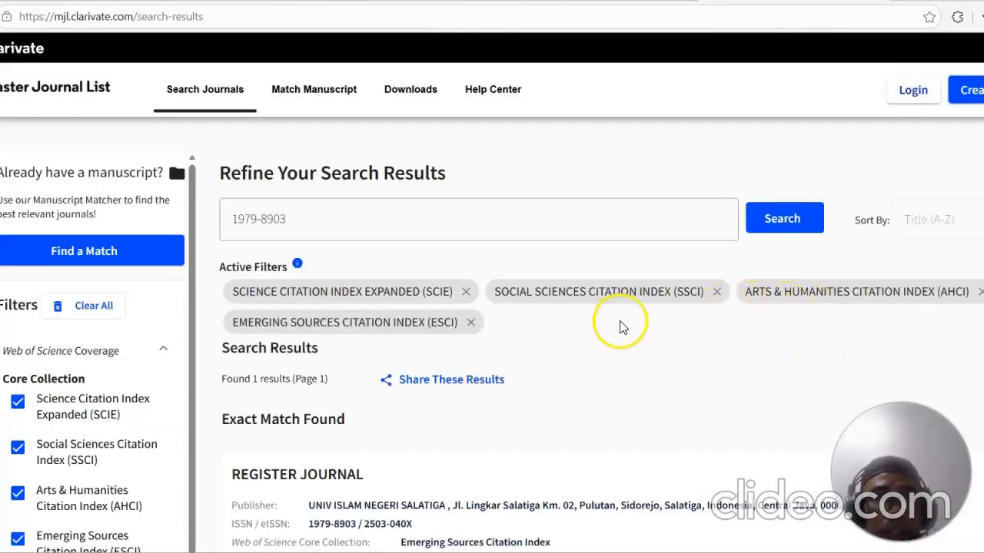
pyautogui.scroll(-4, 599, 322)
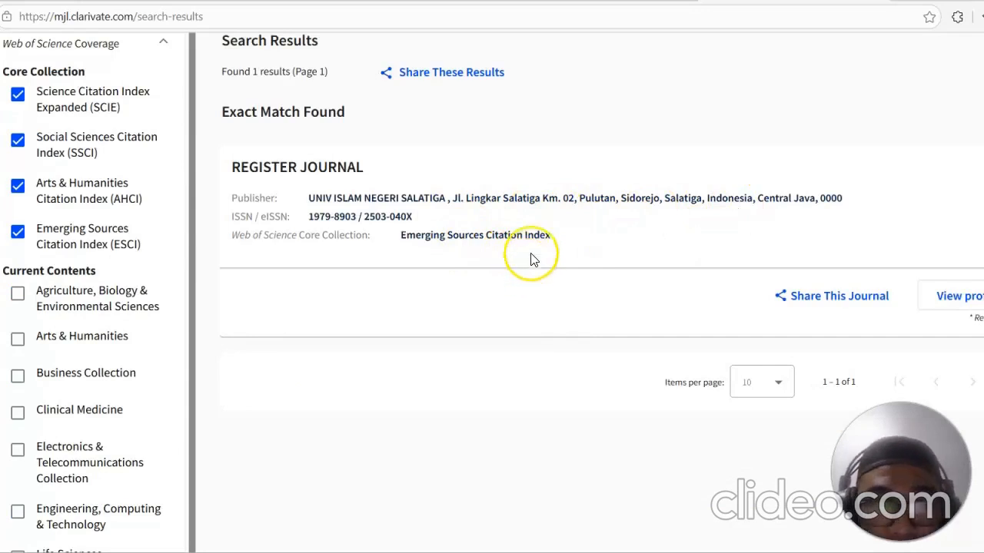
pyautogui.scroll(4, 577, 146)
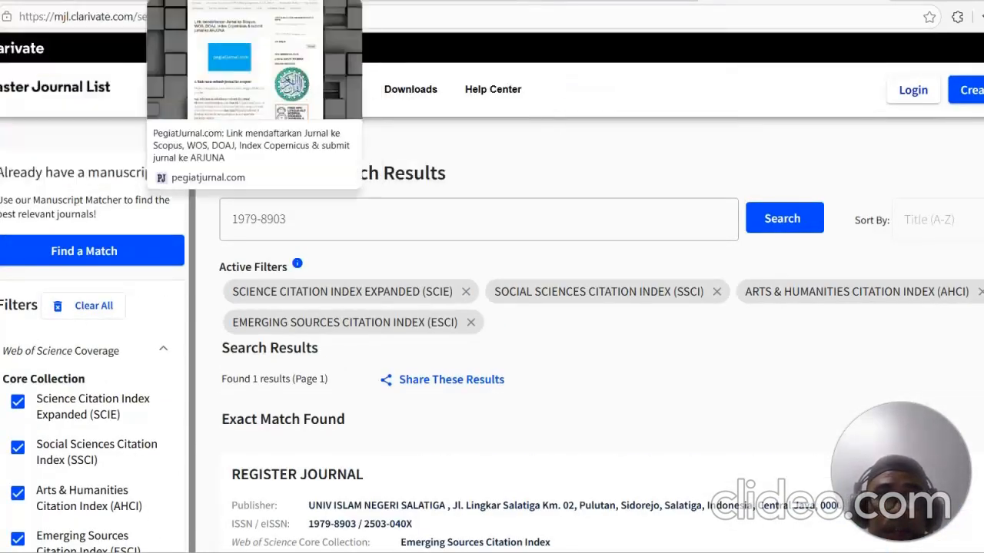
pyautogui.click(247, 27)
pyautogui.scroll(1, 464, 266)
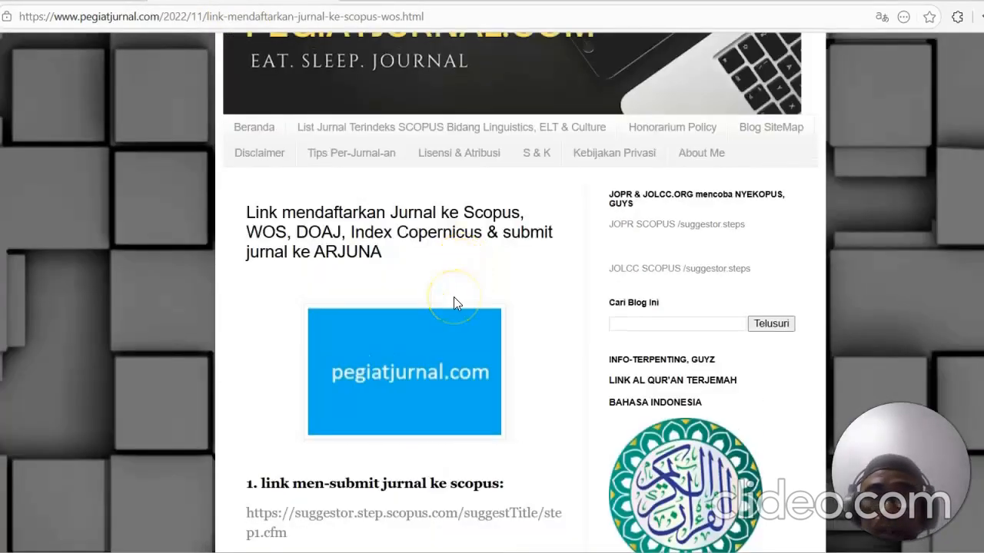
pyautogui.scroll(-3, 471, 292)
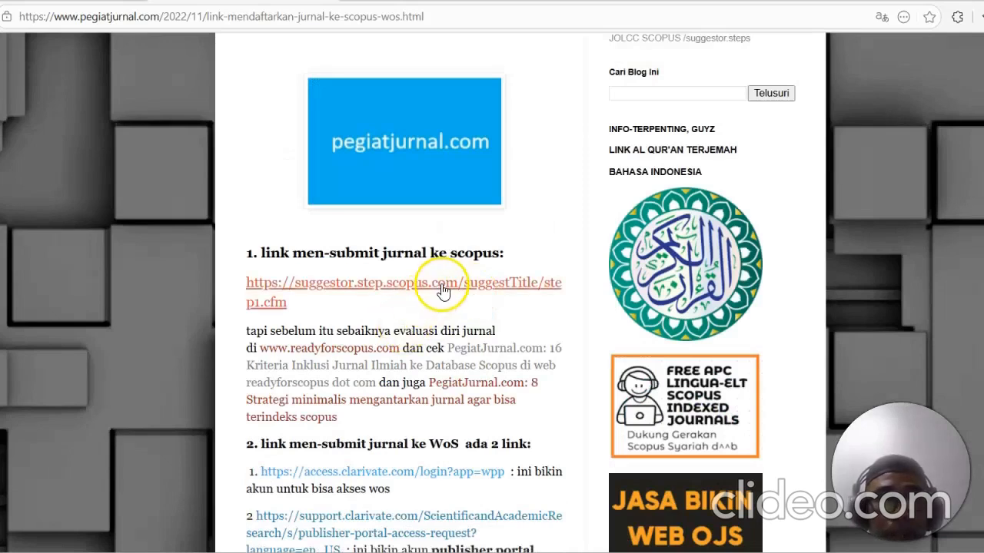
pyautogui.rightClick(363, 352)
pyautogui.click(477, 85)
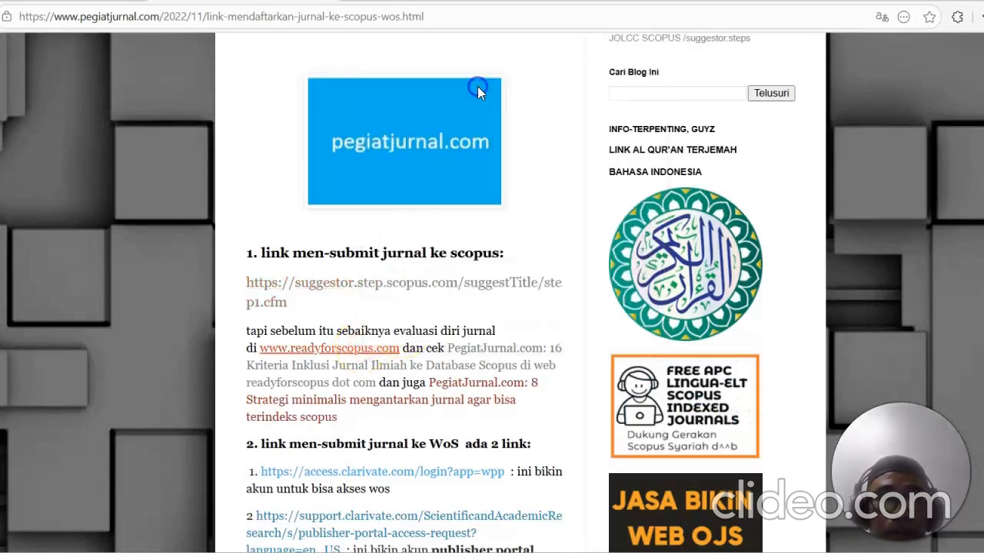
pyautogui.click(417, 19)
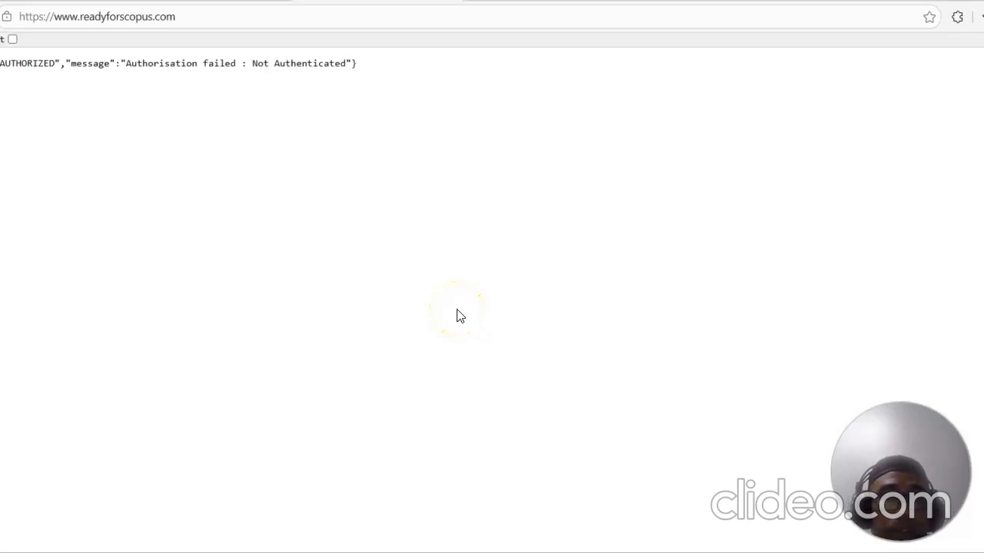
# Step: Reload the readyforscopus page, then navigate to AUTHOR.MY.ID instead
pyautogui.click(226, 20)
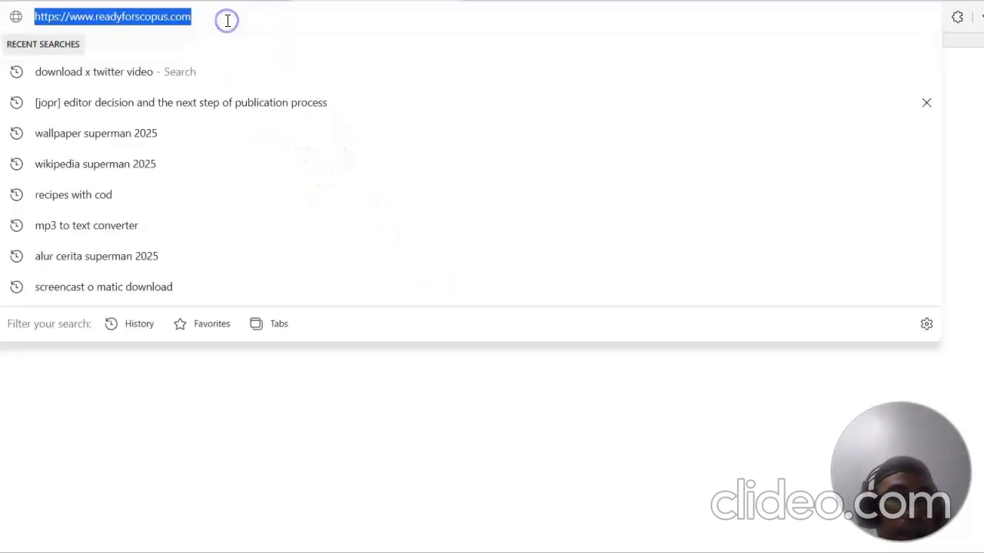
pyautogui.press('Return')
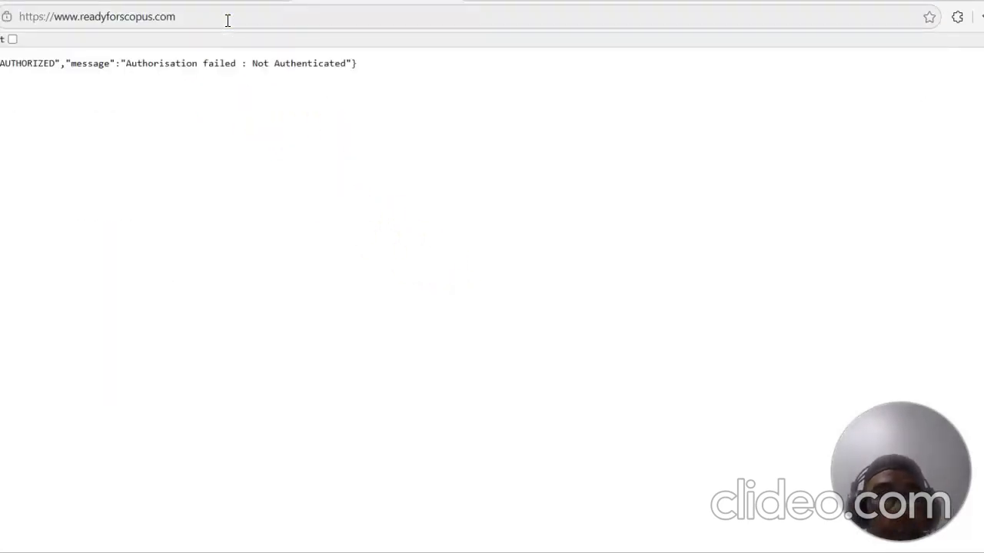
pyautogui.click(284, 17)
pyautogui.press('BackSpace')
pyautogui.write('AUTHOR.MY.ID')
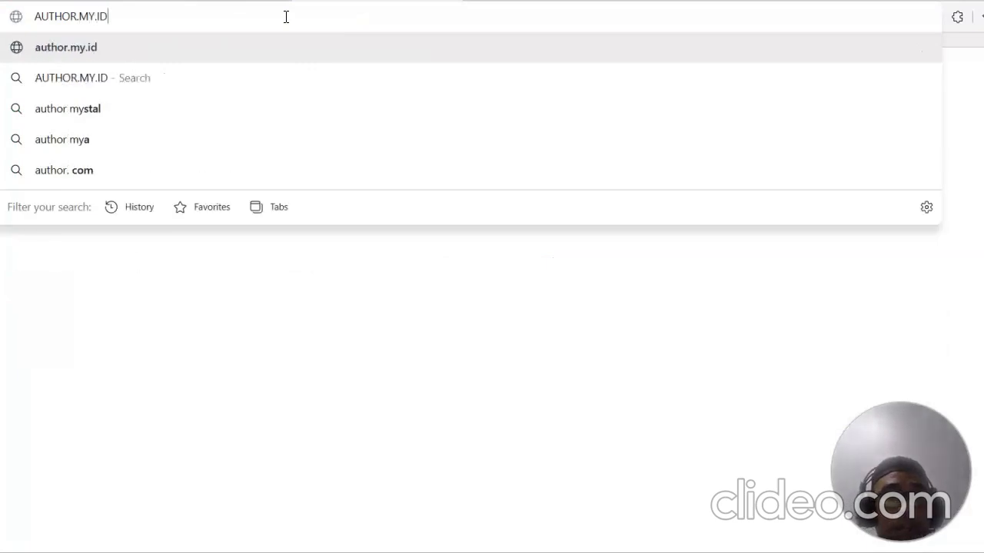
pyautogui.press('Return')
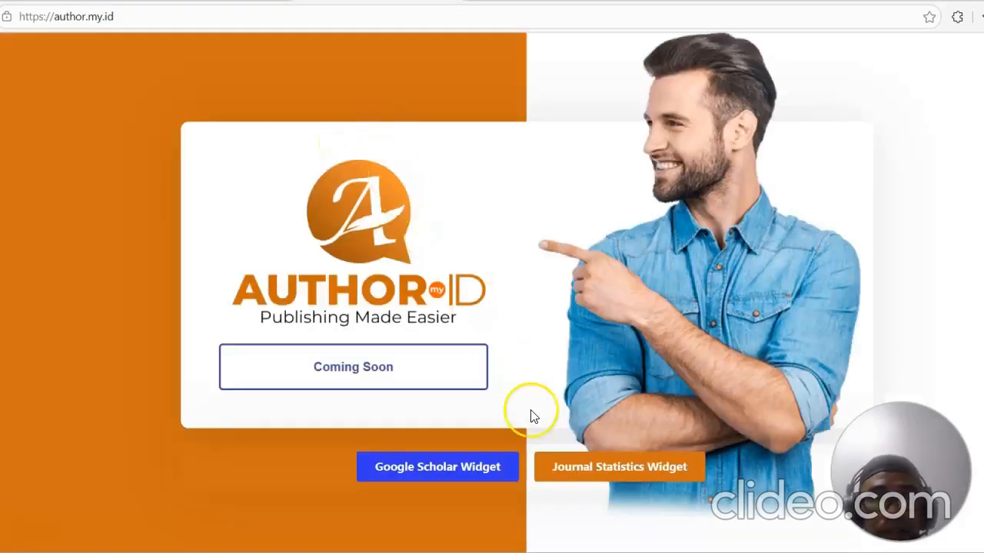
# Step: Open the Evaluasi Diri – Scopus tool on author.my.id, dismissing the translation offer on the way
pyautogui.click(600, 468)
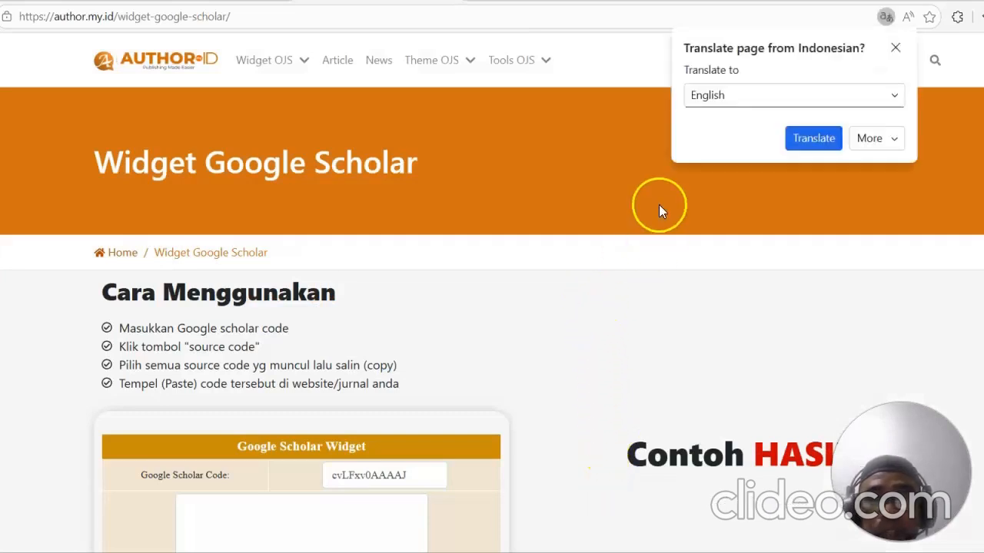
pyautogui.click(896, 46)
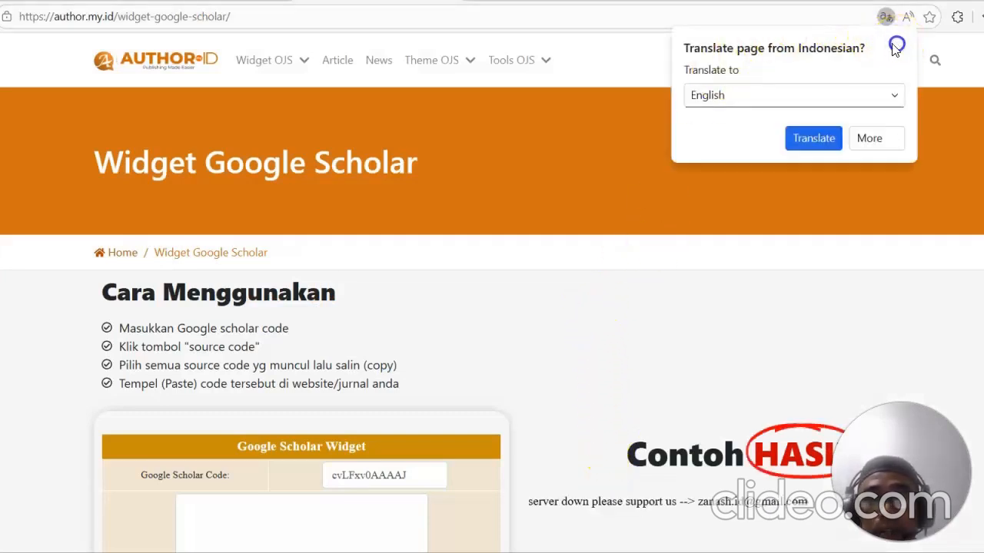
pyautogui.click(547, 61)
pyautogui.click(587, 92)
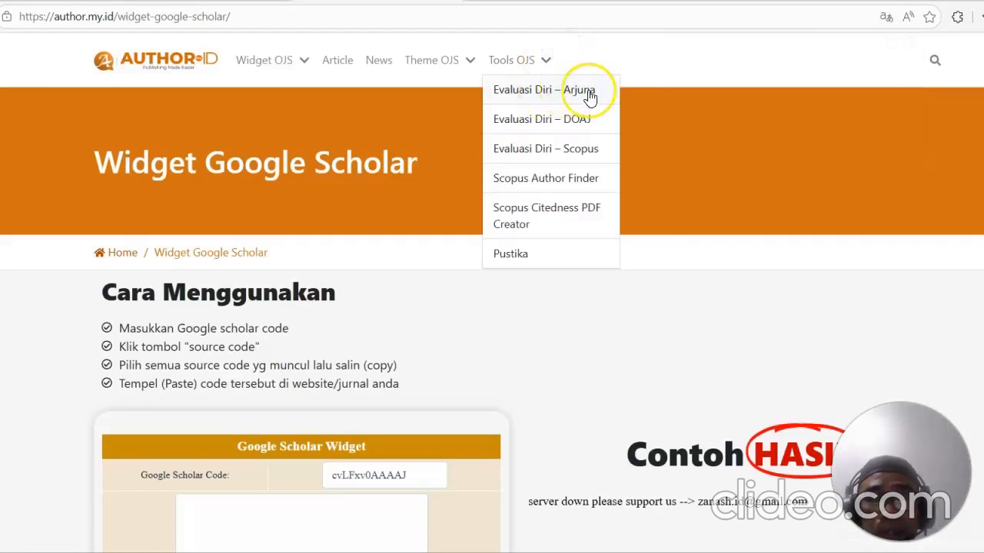
pyautogui.click(582, 151)
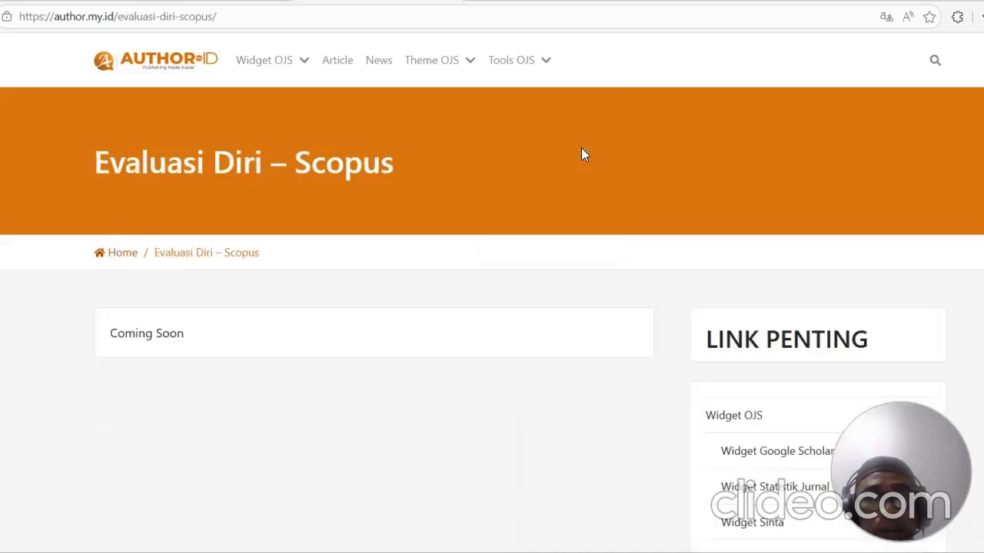
# Step: Leave the unfinished Scopus self-evaluation page and open the Evaluasi Diri – Arjuna tool instead
pyautogui.scroll(-2, 461, 215)
pyautogui.scroll(2, 171, 214)
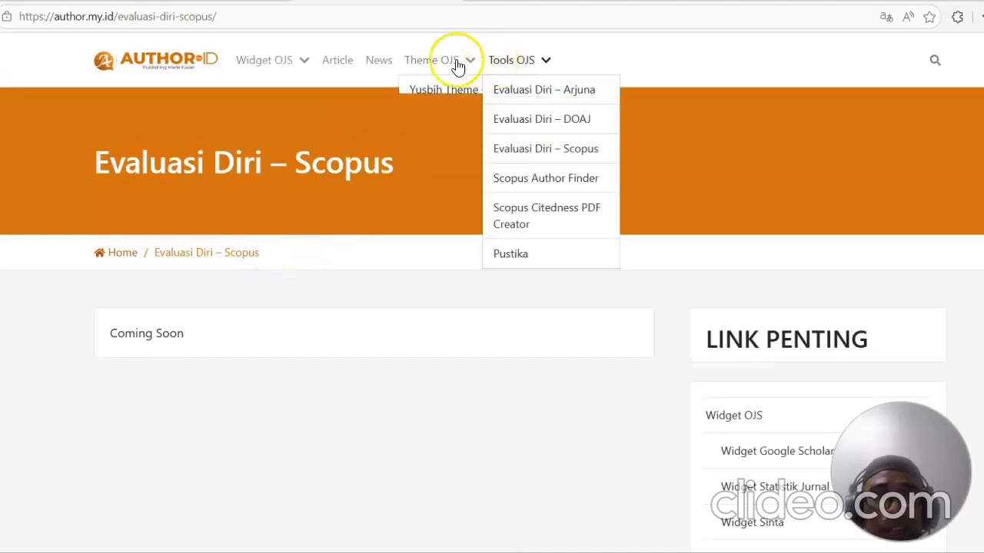
pyautogui.moveTo(515, 68)
pyautogui.click(528, 89)
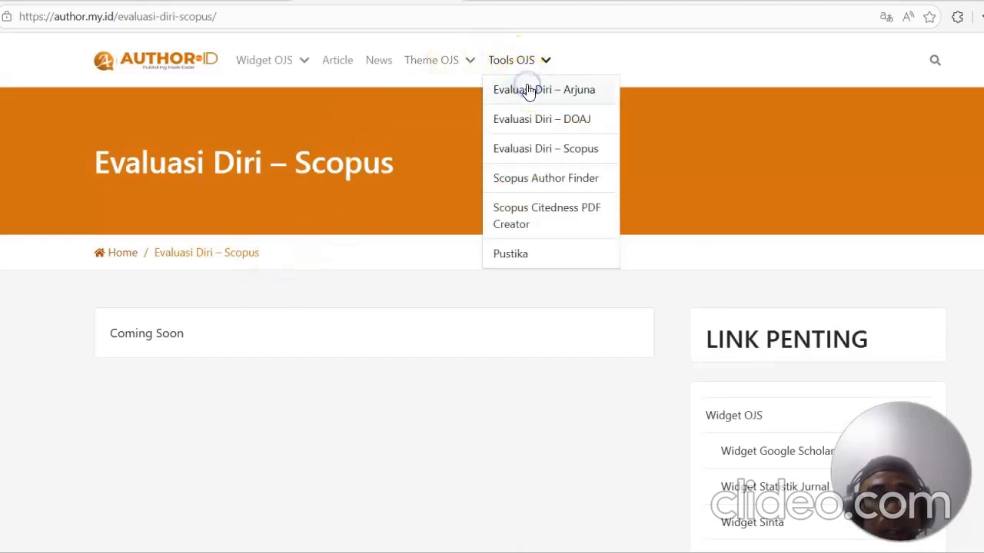
# Step: Scroll through the sections of the Arjuna self-evaluation form to review its criteria
pyautogui.scroll(-5, 434, 240)
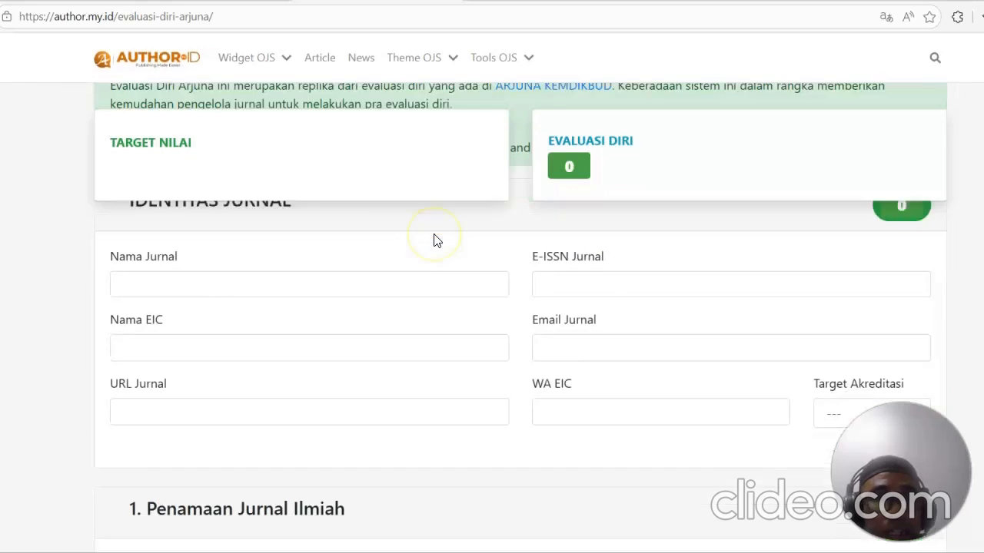
pyautogui.scroll(-8, 434, 236)
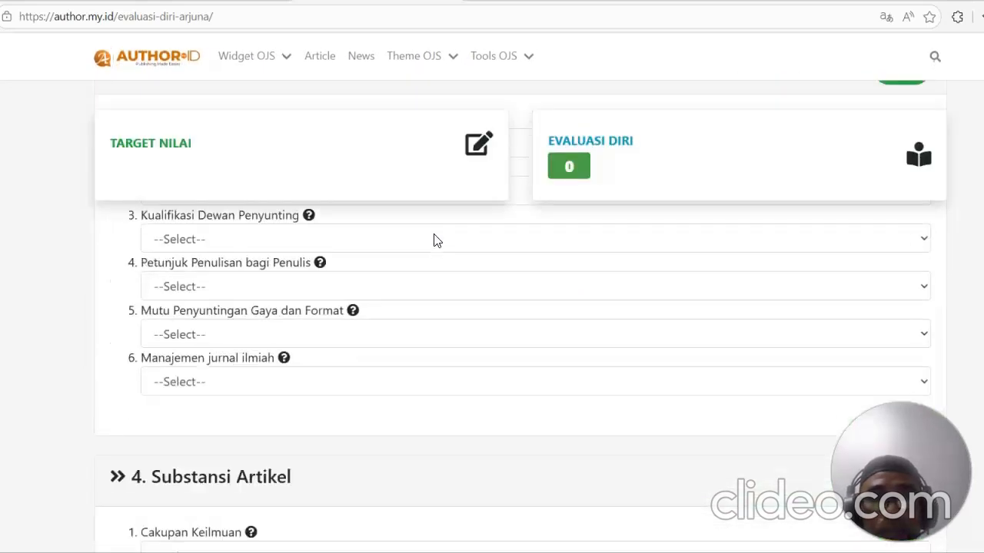
pyautogui.scroll(-8, 434, 240)
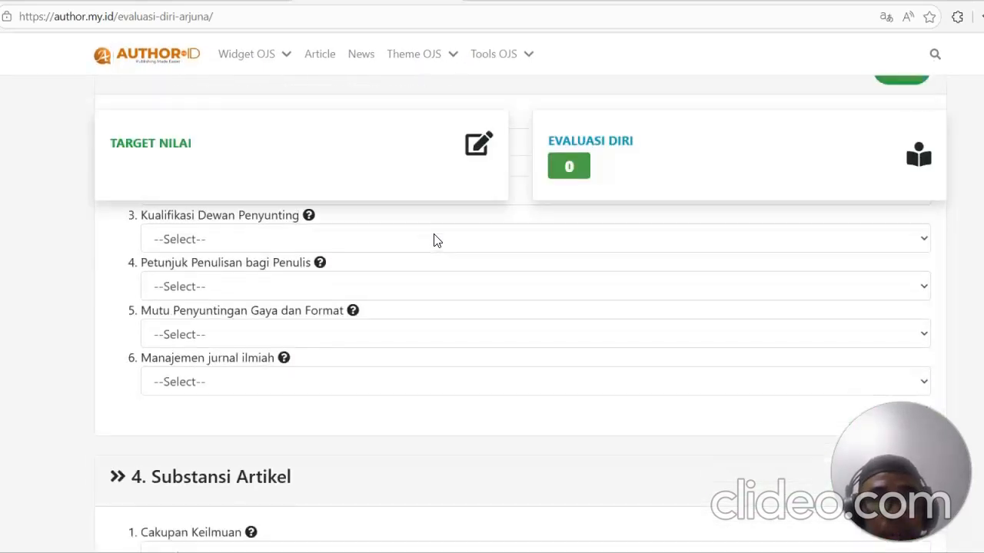
pyautogui.scroll(-6, 434, 237)
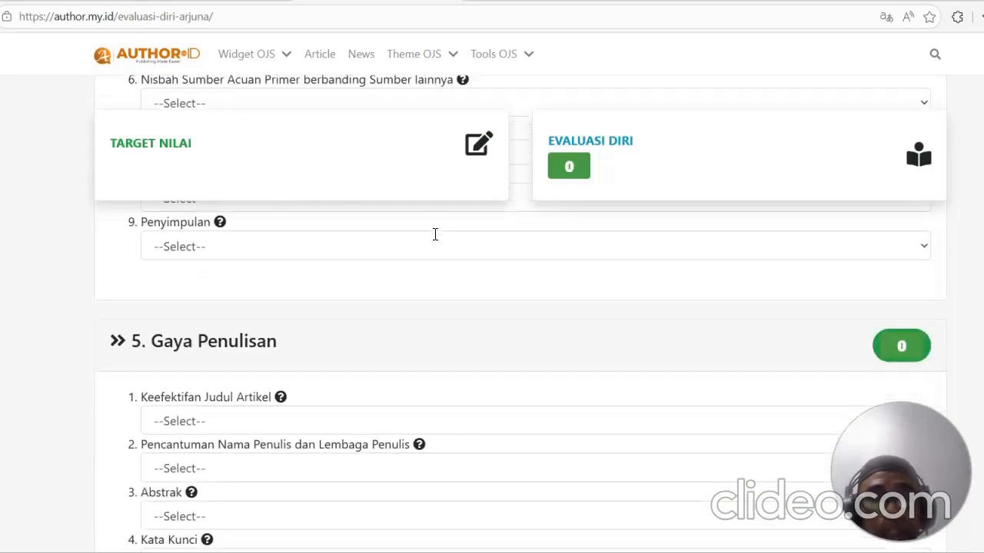
pyautogui.scroll(6, 434, 239)
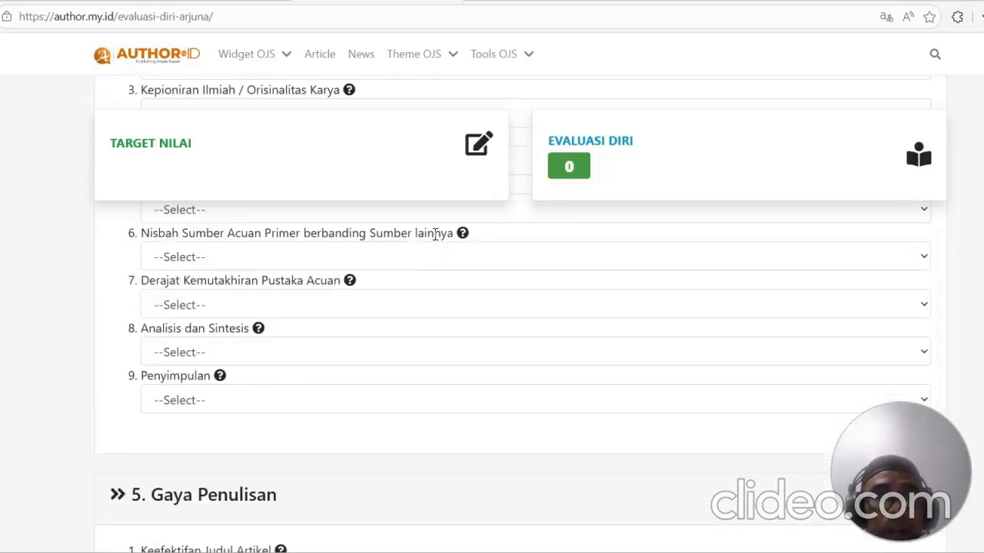
pyautogui.scroll(10, 434, 235)
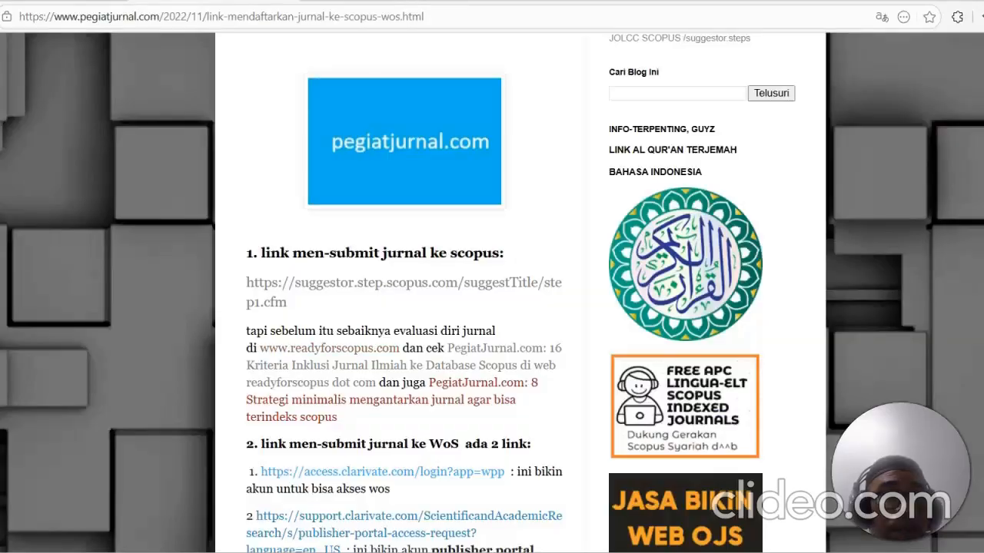
# Step: Open the Scopus title suggestion link from the pegiatjurnal article and accept the Scopus selection guidelines agreement
pyautogui.click(429, 290)
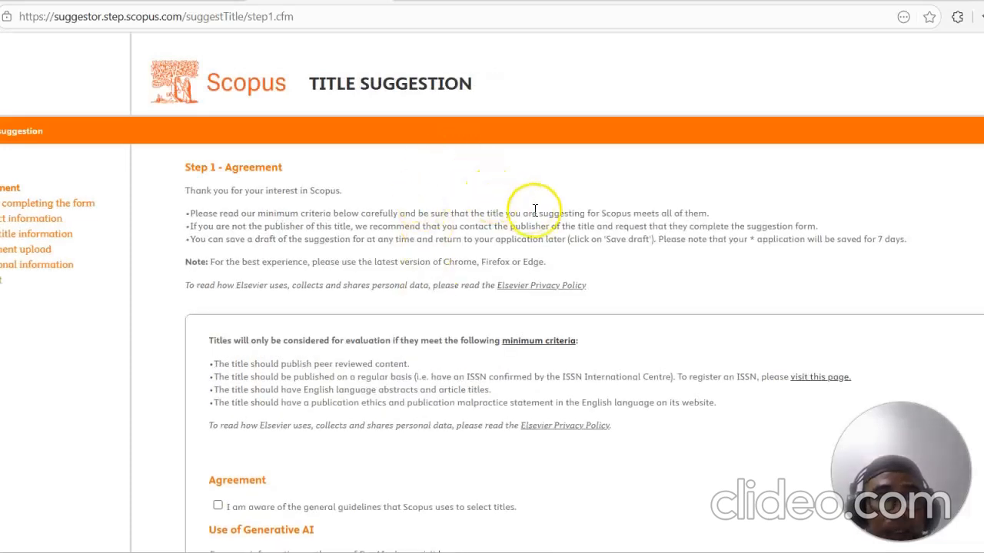
pyautogui.scroll(-3, 589, 248)
pyautogui.click(219, 274)
pyautogui.scroll(-2, 370, 253)
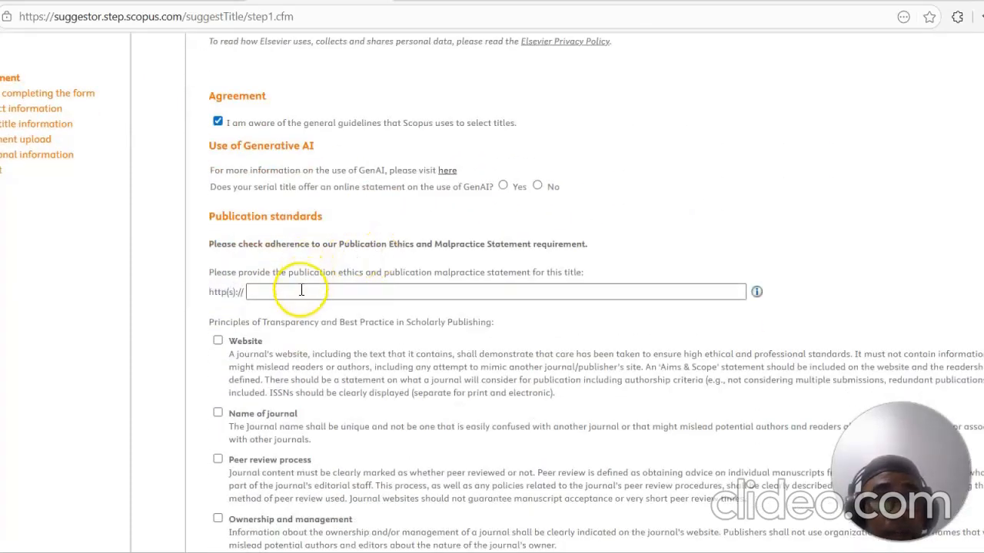
# Step: Open the JOLCC journal's Publication Ethics page to use as the required ethics statement
pyautogui.click(302, 291)
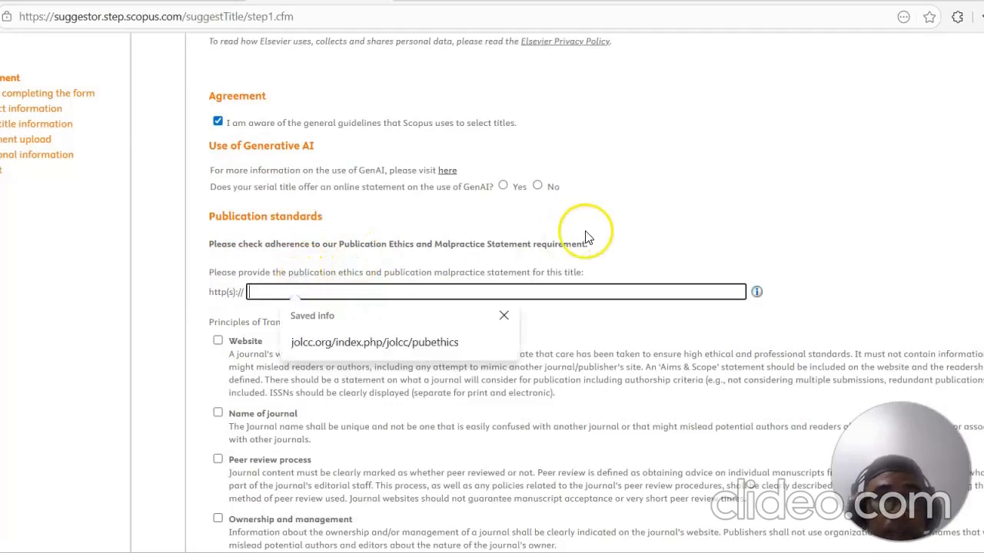
pyautogui.click(640, 217)
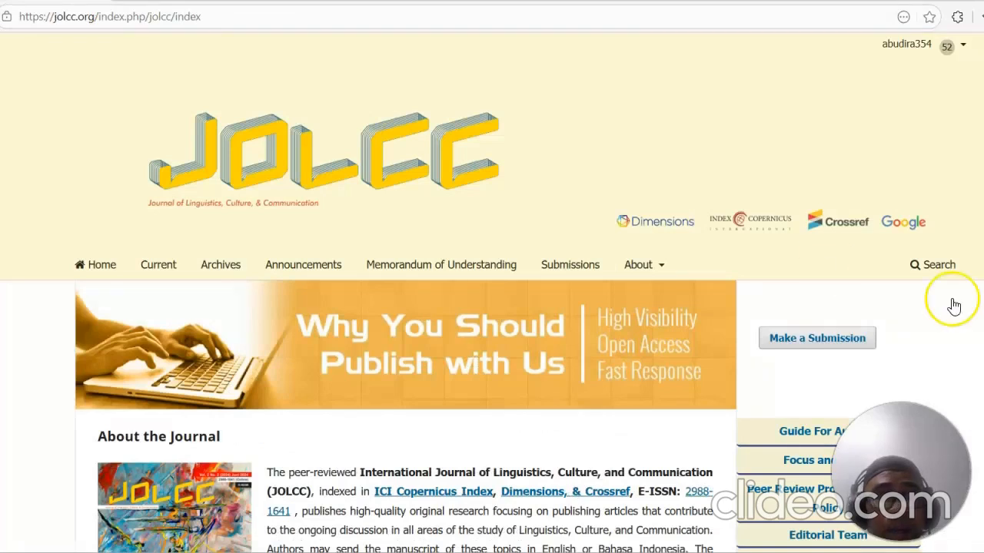
pyautogui.scroll(-3, 953, 303)
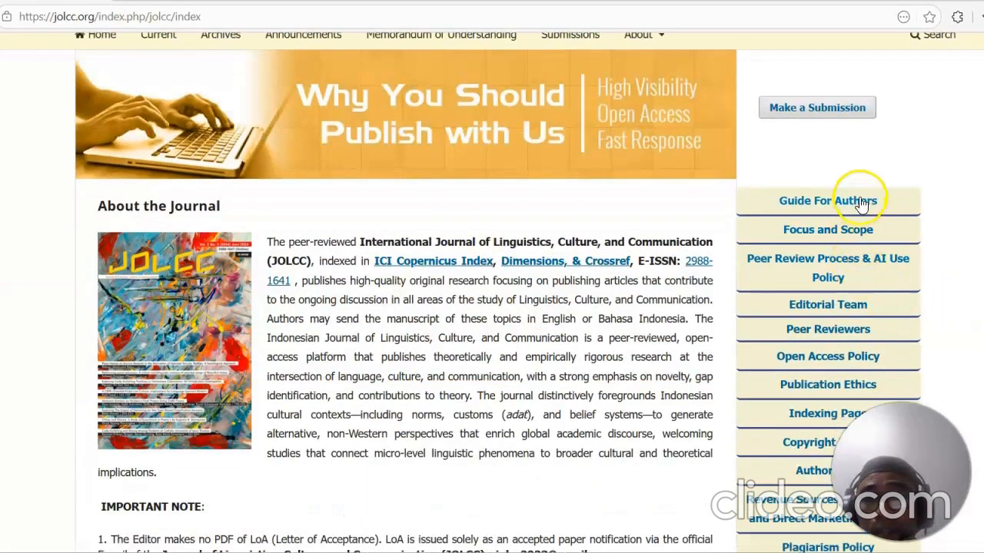
pyautogui.scroll(-1, 853, 234)
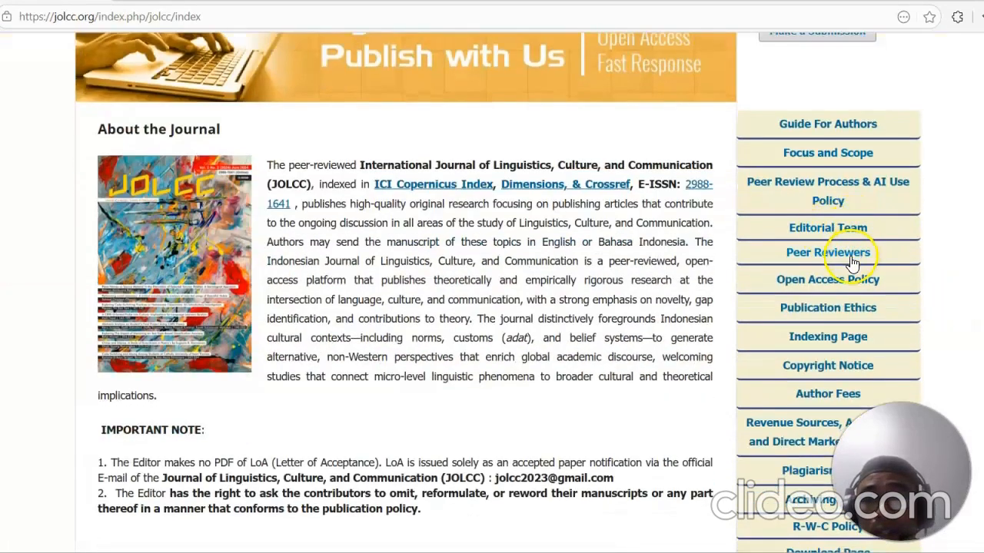
pyautogui.scroll(-1, 842, 286)
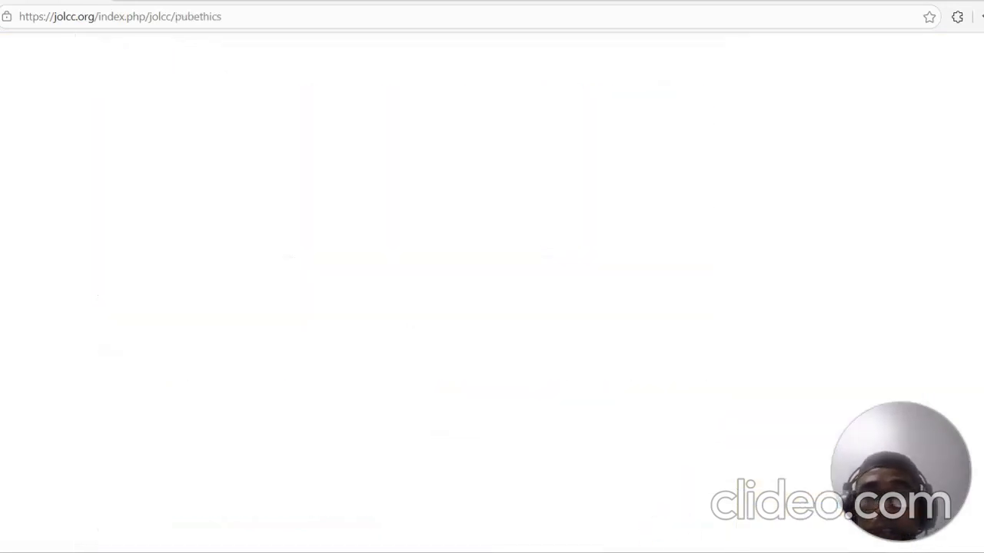
pyautogui.scroll(-2, 491, 244)
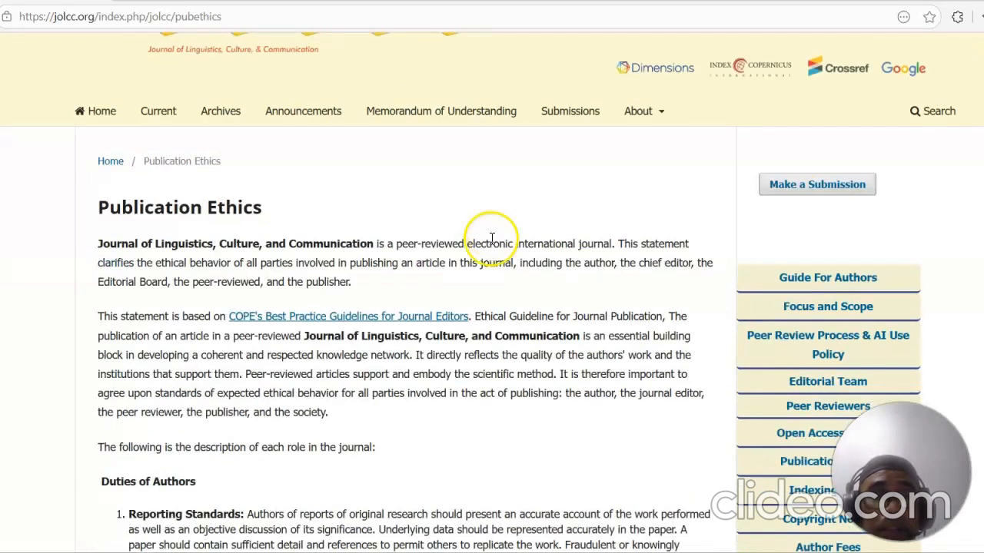
pyautogui.scroll(-20, 513, 243)
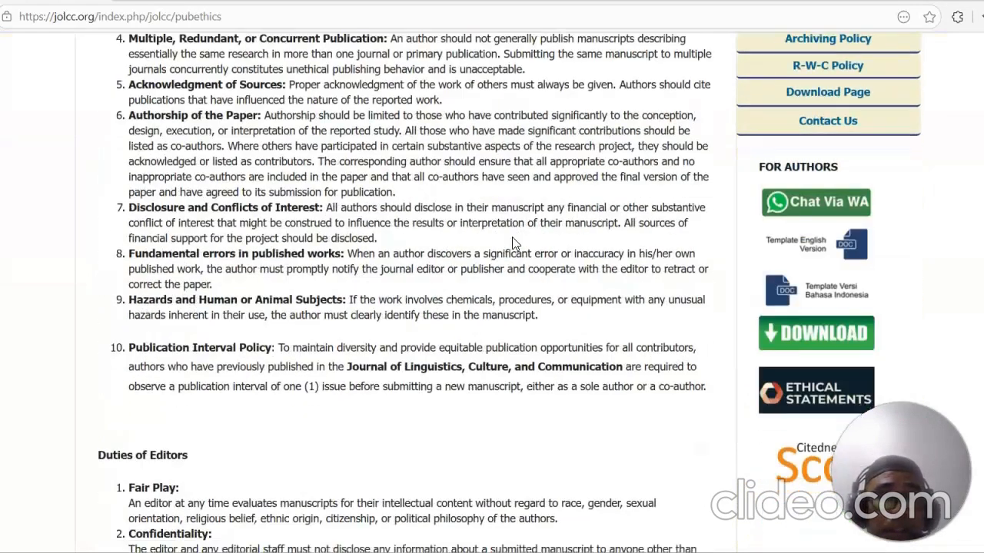
pyautogui.scroll(20, 513, 243)
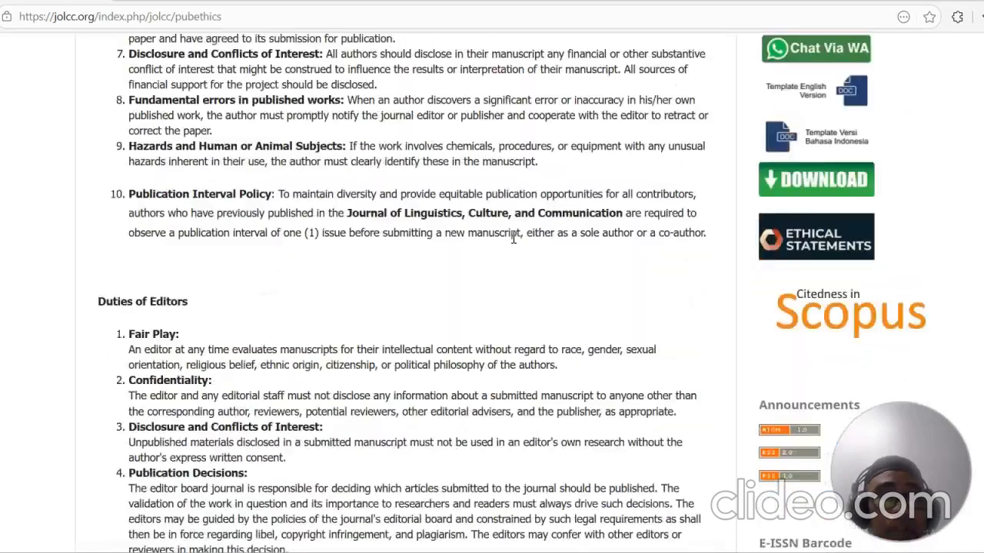
# Step: Copy the Publication Ethics page address and paste it into the publication ethics and malpractice statement field
pyautogui.click(326, 15)
pyautogui.rightClick(326, 15)
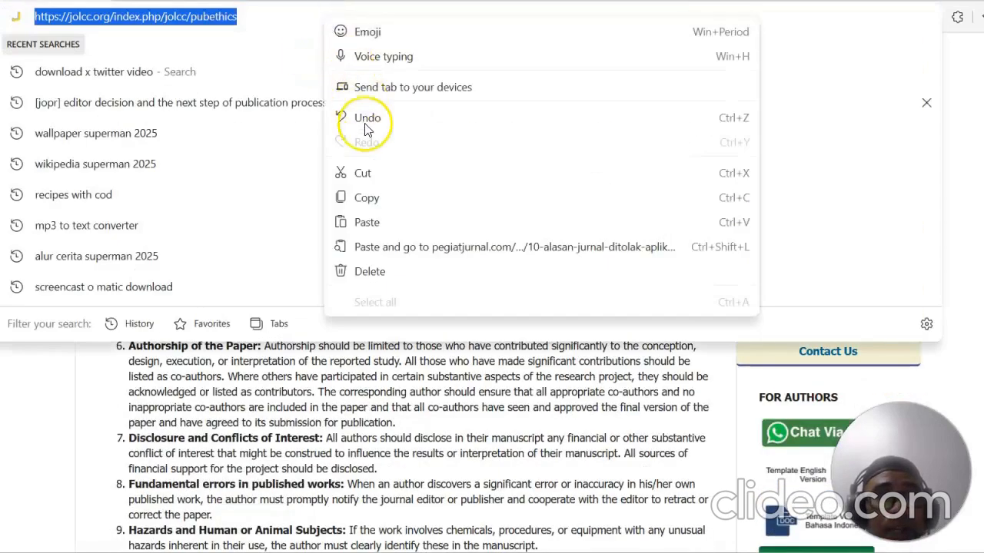
pyautogui.click(386, 189)
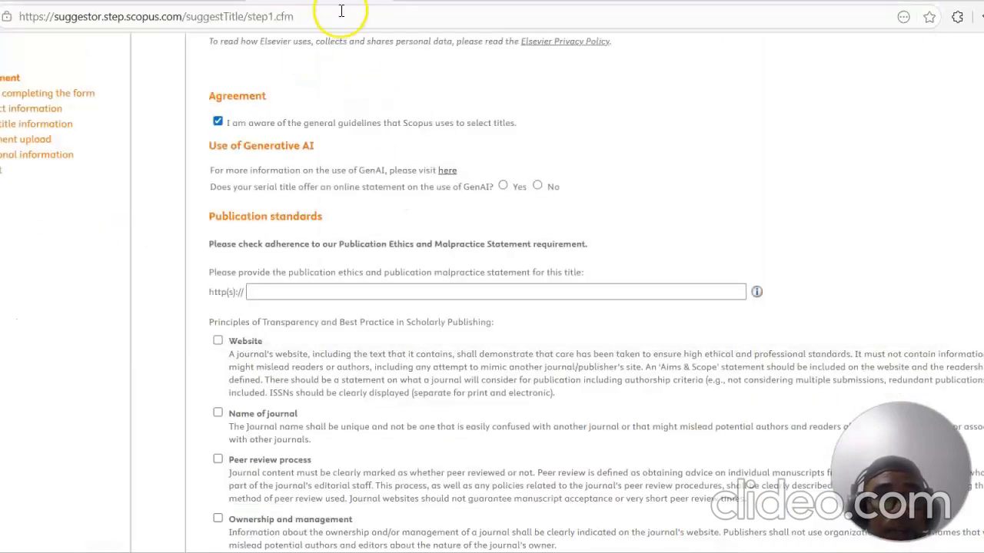
pyautogui.rightClick(323, 295)
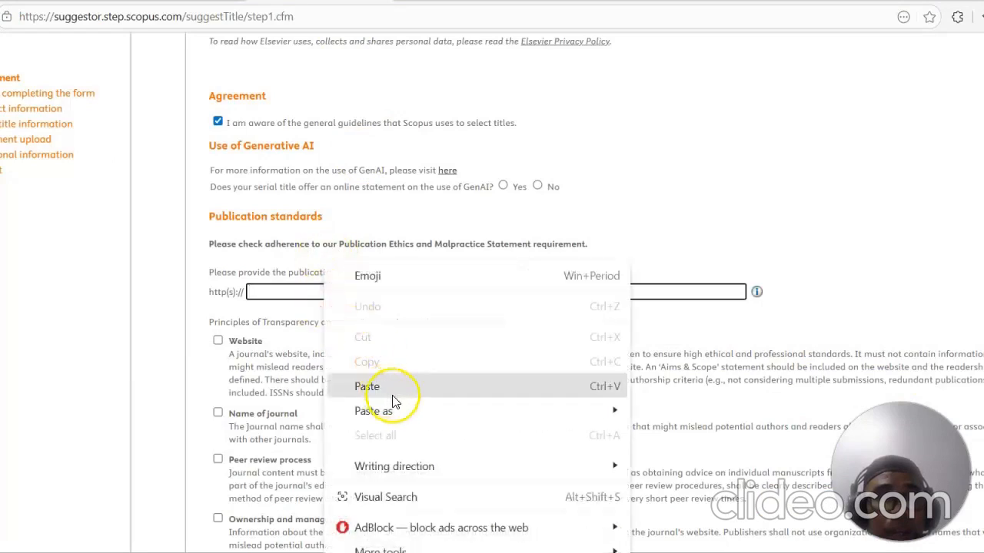
pyautogui.click(582, 386)
# Step: Tick the Website, Name of journal, Peer review process, Ownership and management, and Governing body principles
pyautogui.scroll(-3, 568, 307)
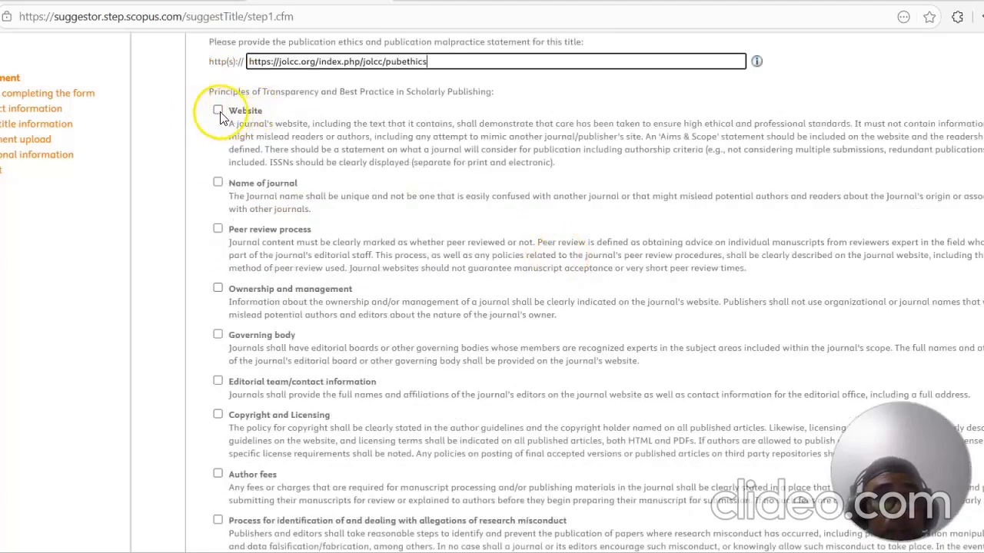
pyautogui.click(218, 112)
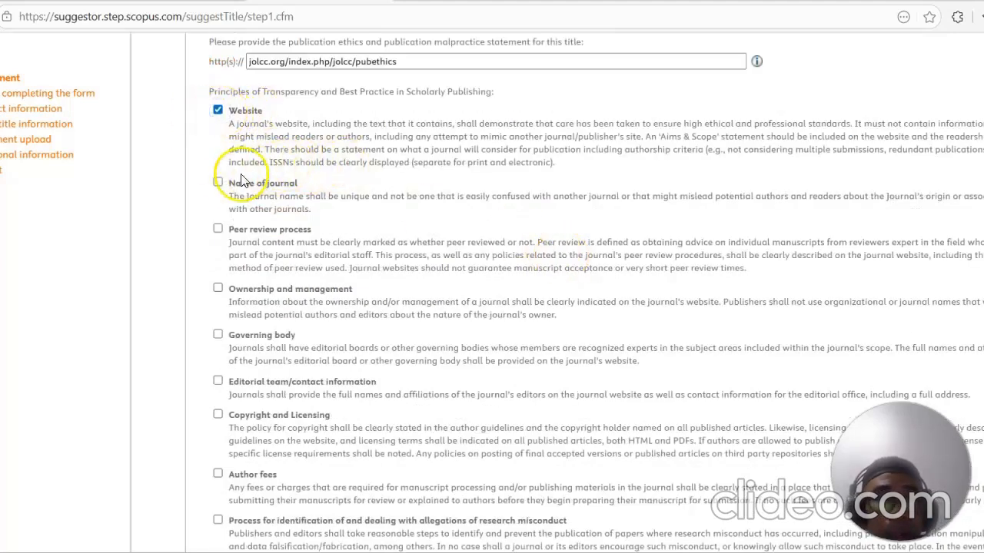
pyautogui.click(217, 228)
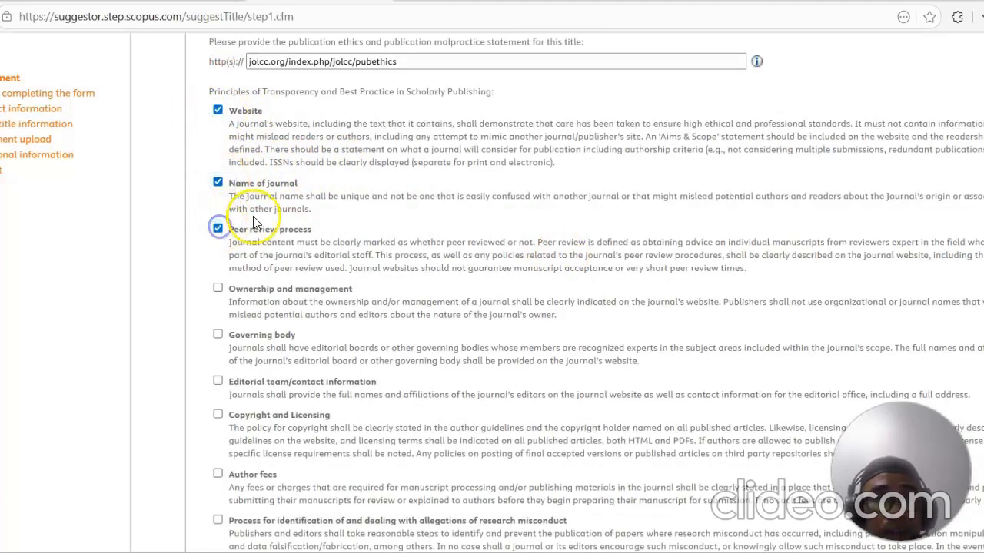
pyautogui.scroll(-2, 245, 193)
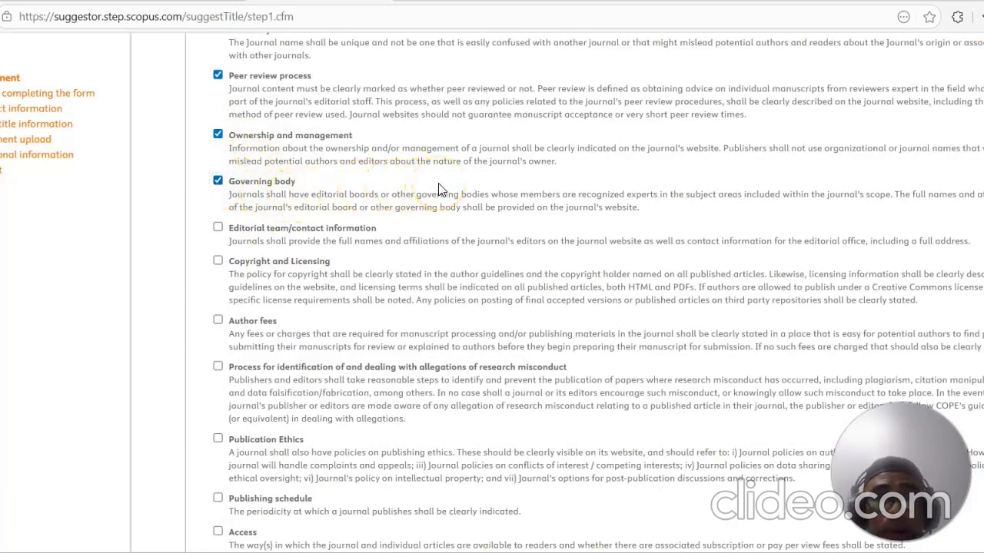
pyautogui.scroll(-3, 434, 190)
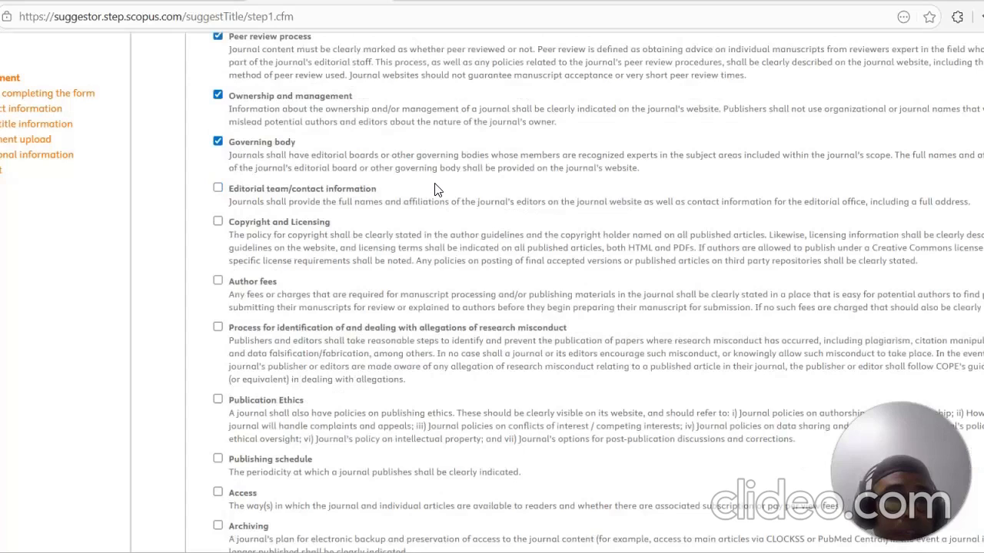
pyautogui.scroll(2, 364, 149)
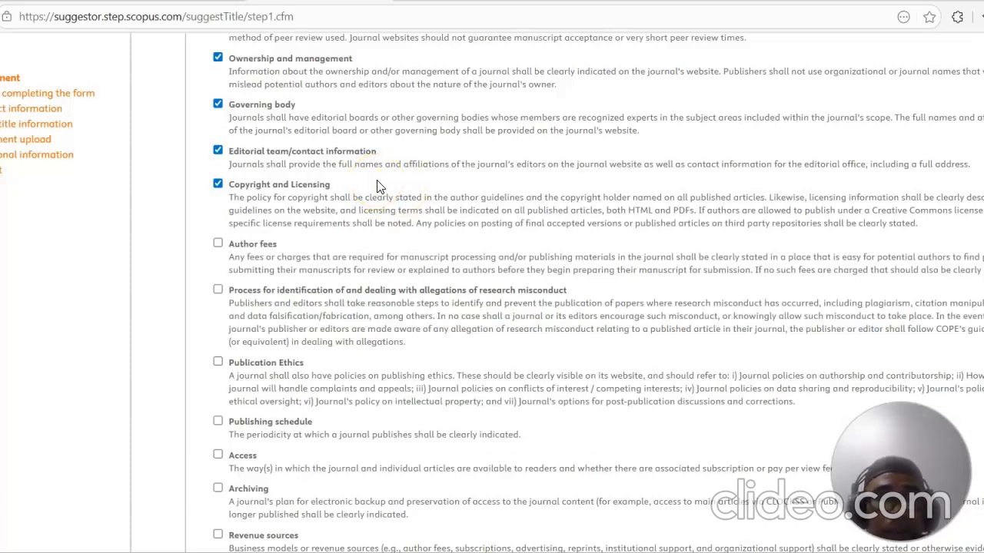
# Step: Tick the Editorial team, Copyright and Licensing, Author fees, research misconduct, Publication Ethics, Publishing schedule, Access and Archiving principles
pyautogui.scroll(-1, 235, 202)
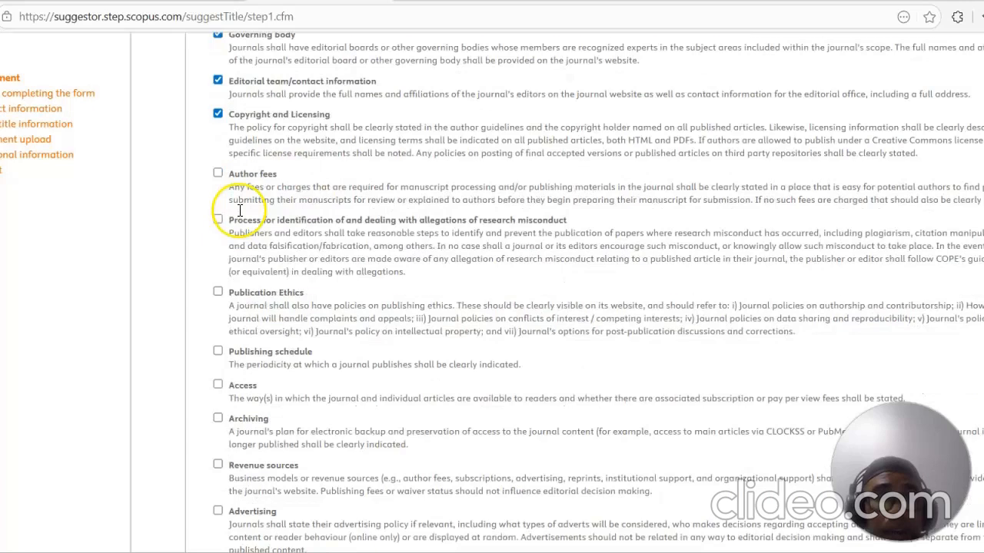
pyautogui.click(218, 168)
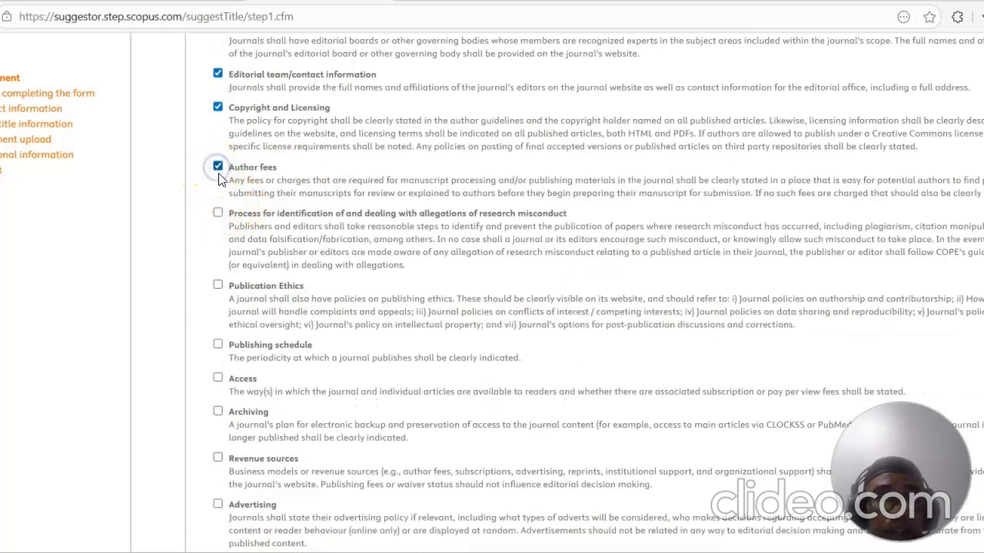
pyautogui.click(215, 214)
pyautogui.scroll(-1, 259, 224)
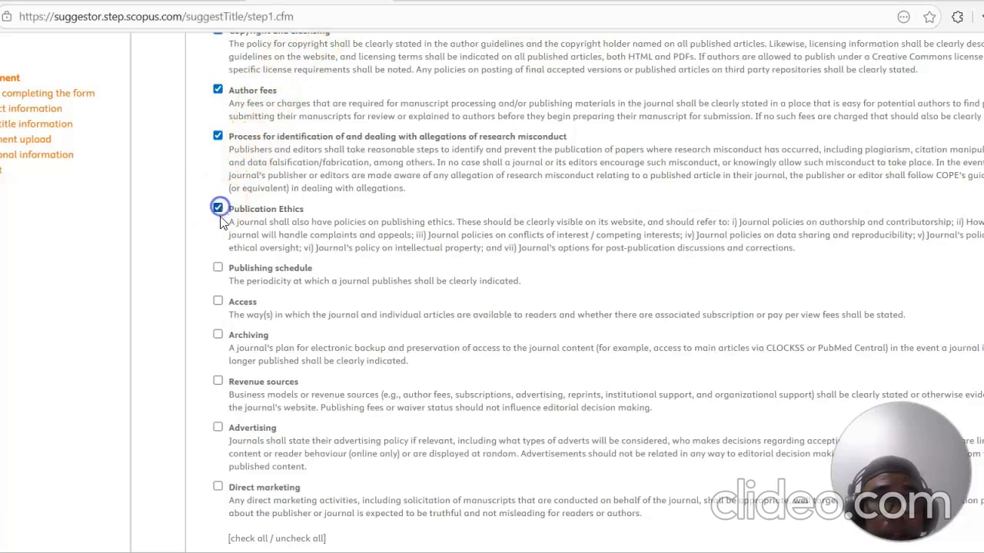
pyautogui.scroll(-2, 220, 222)
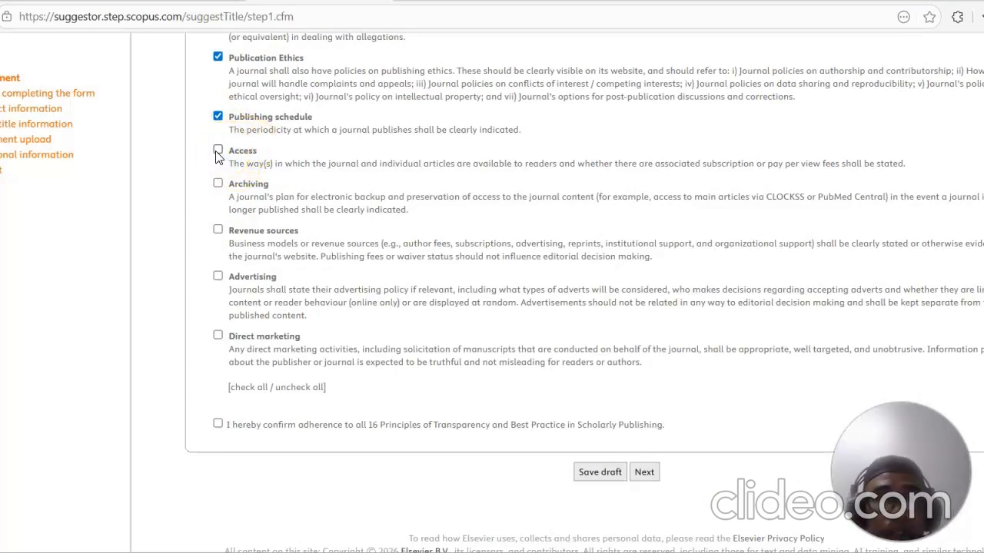
pyautogui.scroll(2, 494, 178)
pyautogui.scroll(-1, 431, 162)
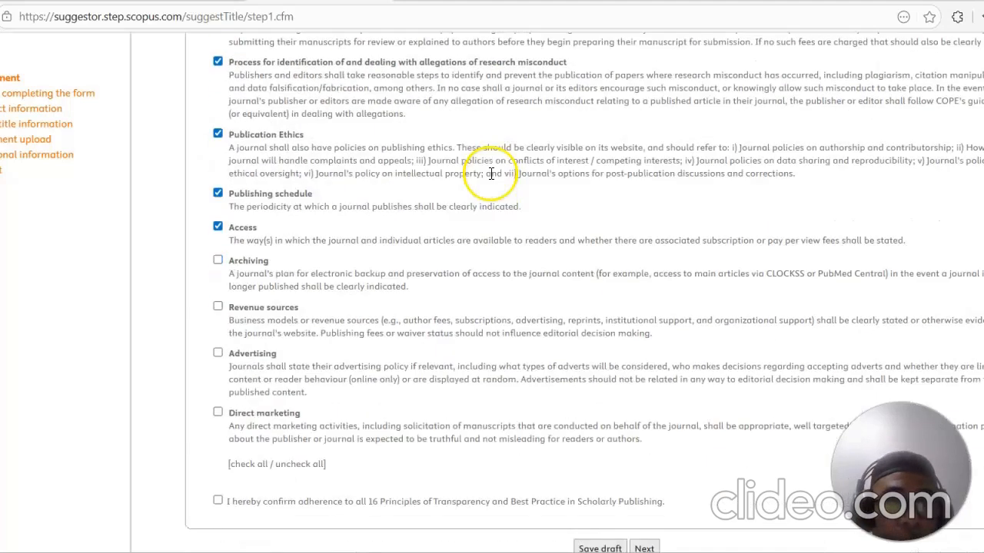
pyautogui.scroll(-1, 436, 160)
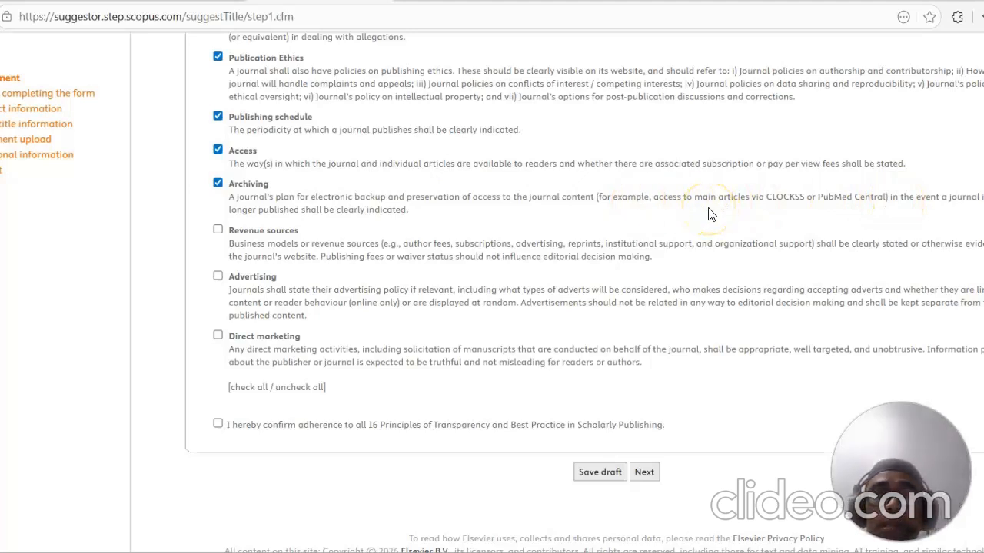
# Step: Switch to the REGISTER Journal home page and scroll up through its indexing details and policy links
pyautogui.click(742, 1)
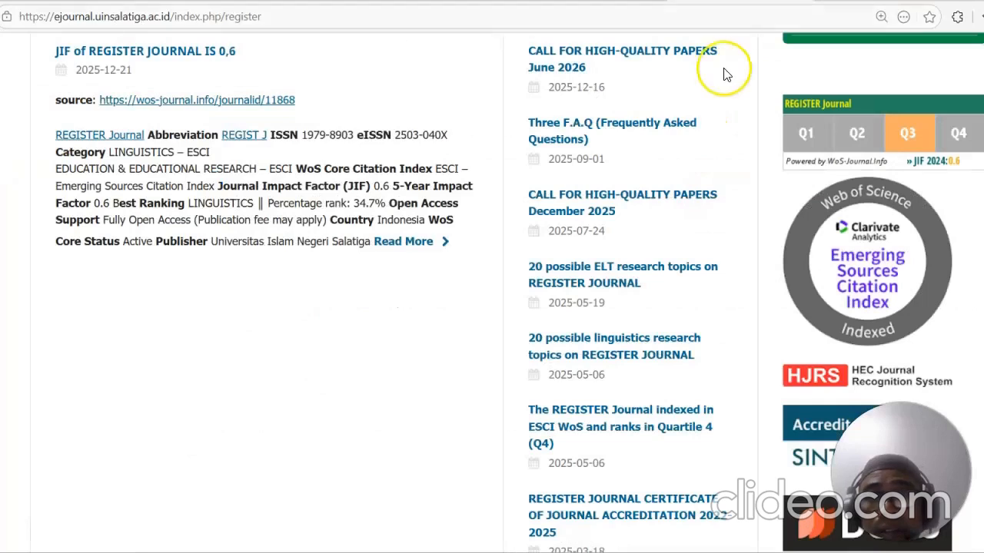
pyautogui.scroll(1, 684, 166)
pyautogui.scroll(5, 686, 171)
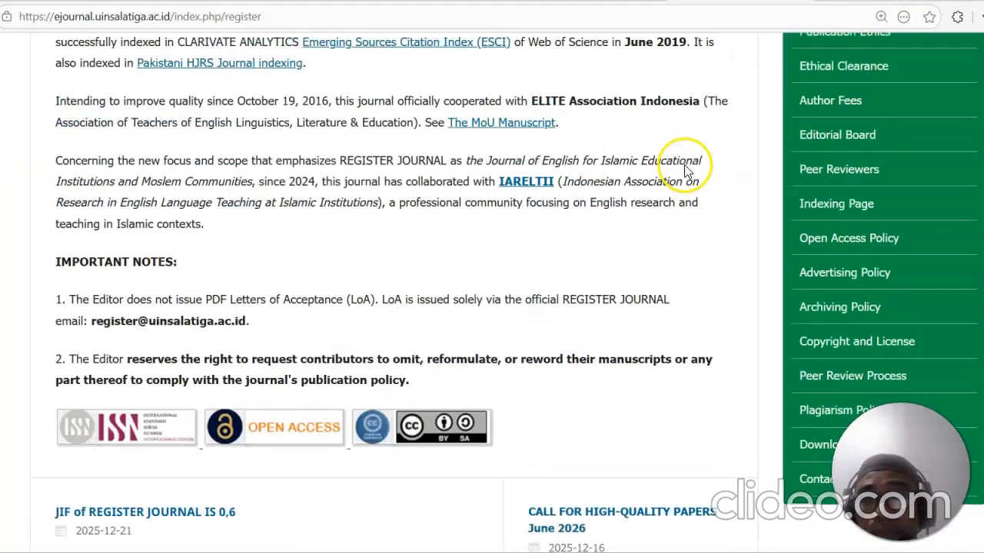
# Step: Open the REGISTER Journal's Archiving Policy page and read its digital archiving policy
pyautogui.click(830, 307)
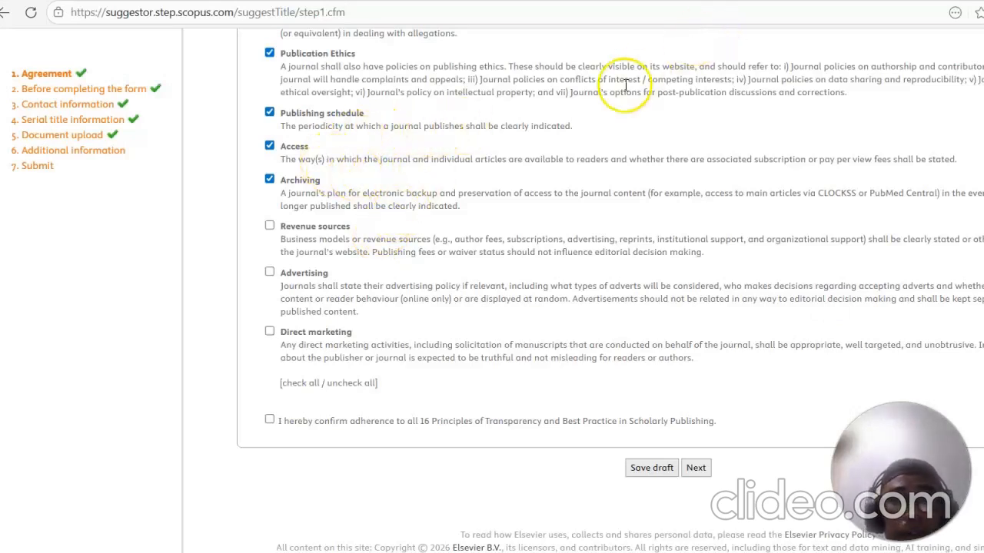
pyautogui.click(758, 6)
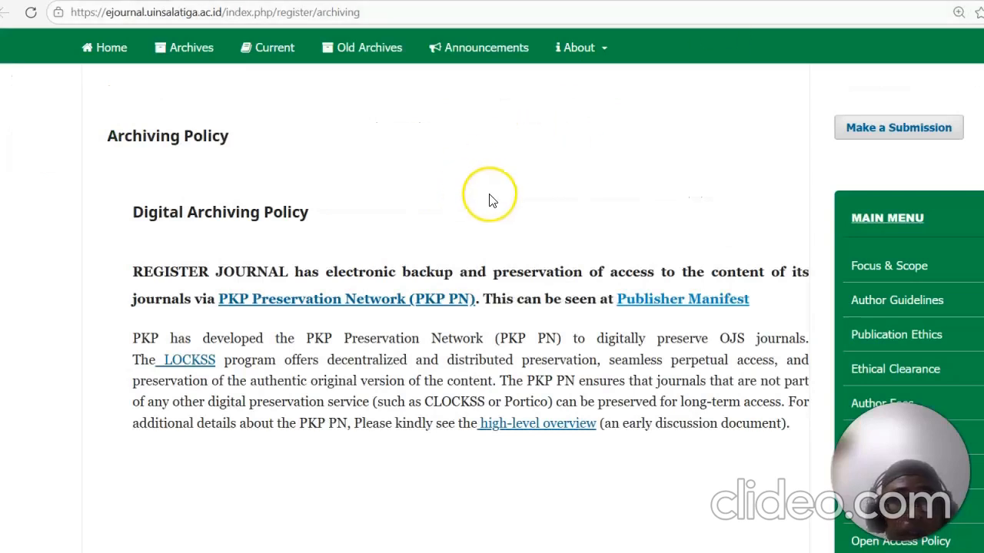
pyautogui.scroll(-3, 487, 200)
pyautogui.scroll(5, 487, 204)
pyautogui.scroll(-3, 492, 194)
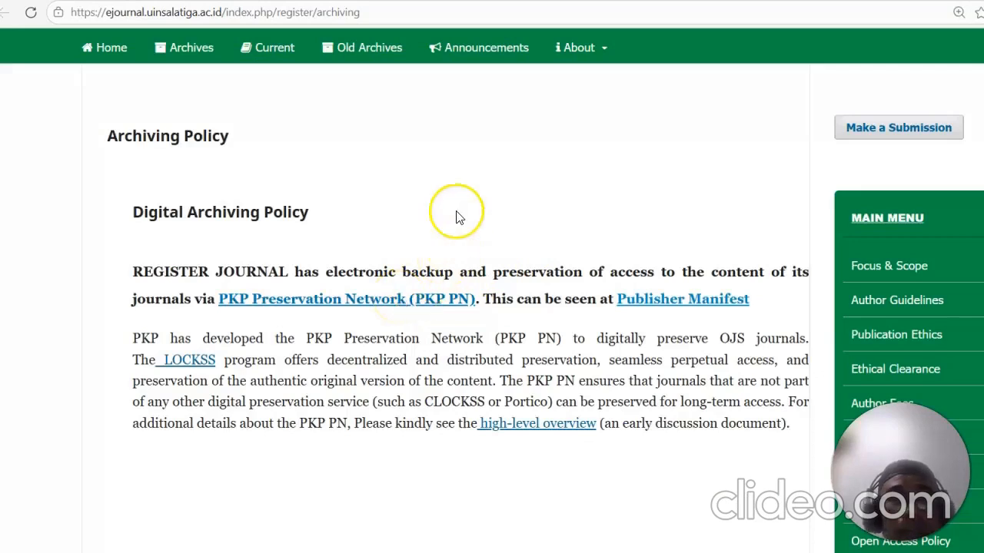
# Step: Tick the Revenue sources, Advertising and Direct marketing principles and confirm adherence to all 16 principles
pyautogui.click(461, 6)
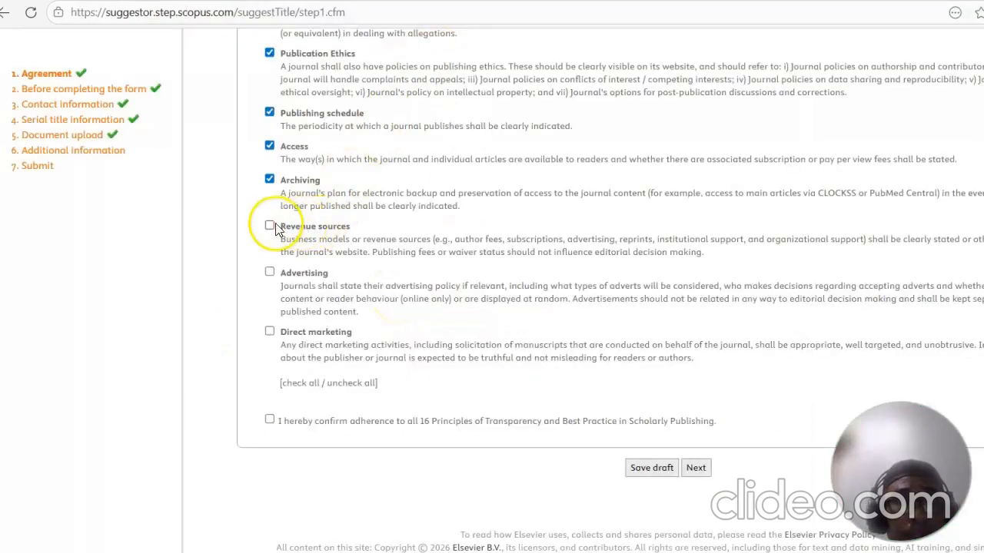
pyautogui.click(269, 332)
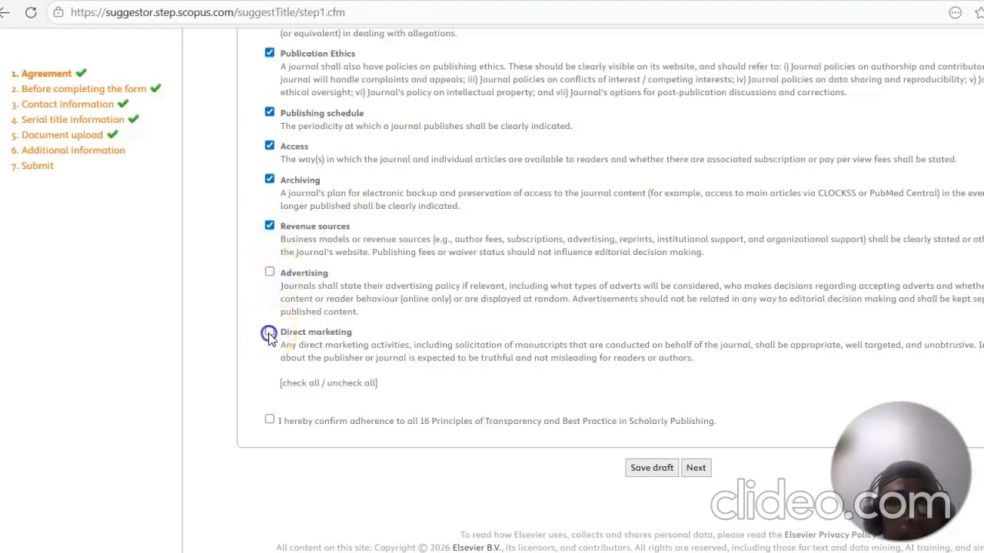
pyautogui.click(269, 274)
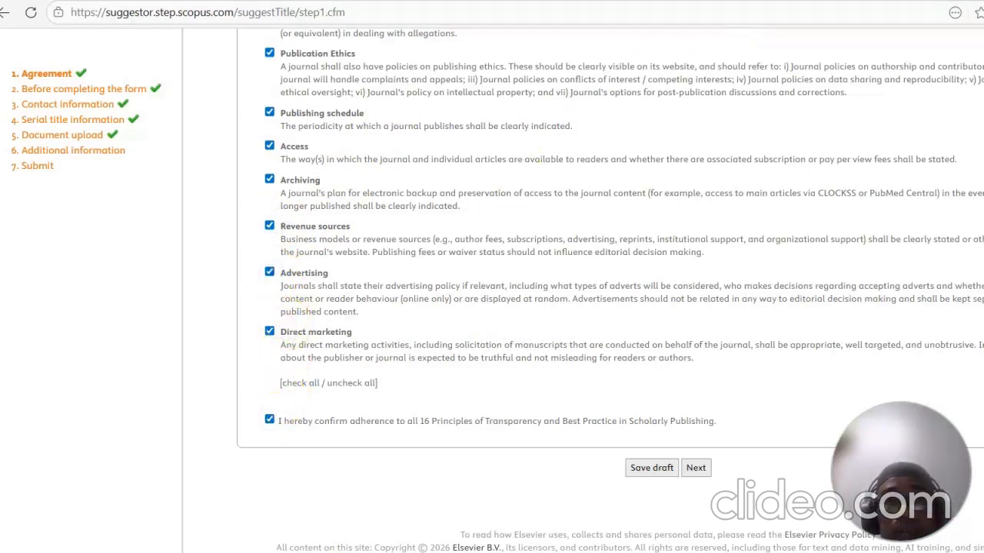
# Step: Review the REGISTER Journal home page and the JOLCC revenue sources, advertising and direct marketing policy page
pyautogui.click(747, 77)
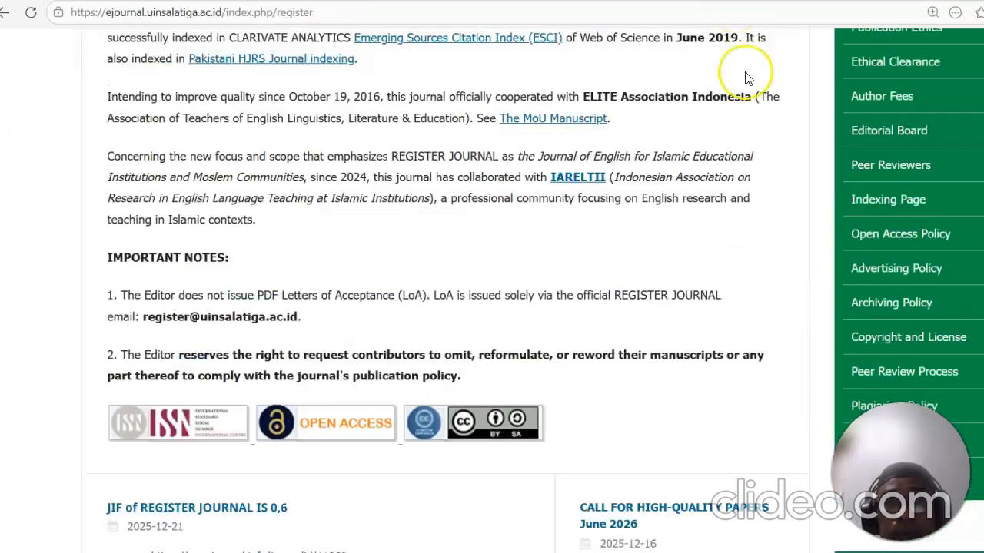
pyautogui.scroll(-3, 876, 304)
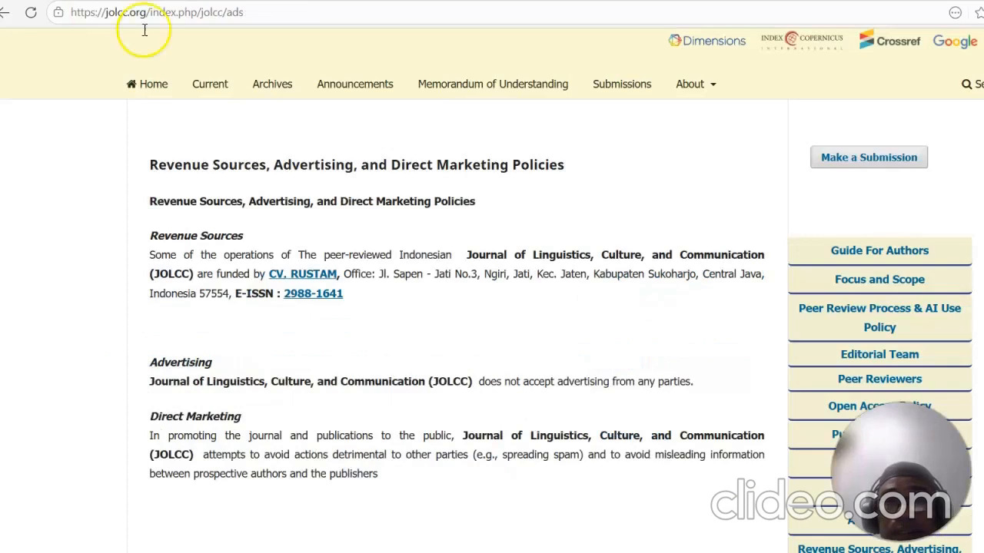
pyautogui.scroll(-3, 875, 256)
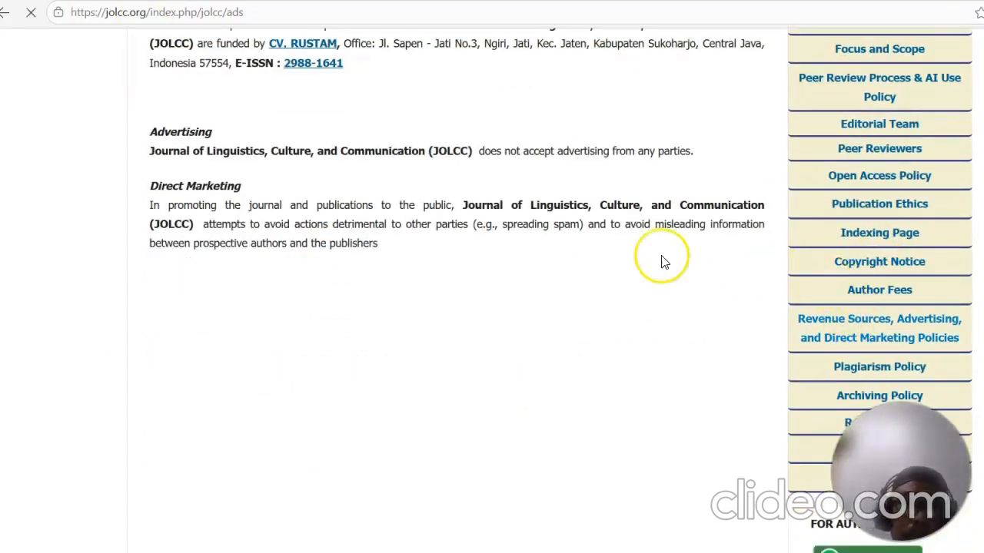
pyautogui.scroll(-4, 599, 231)
pyautogui.scroll(-1, 621, 248)
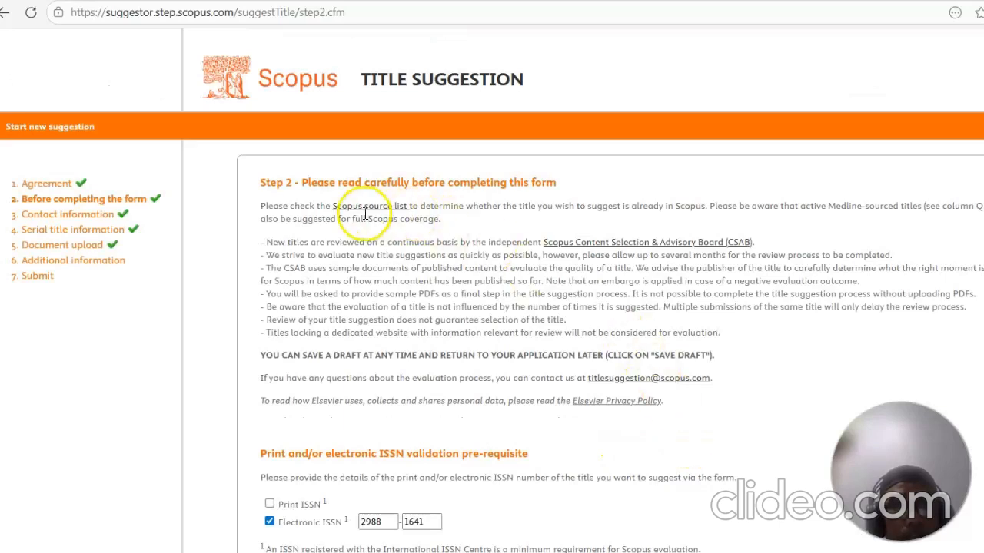
# Step: Continue past the ISSN validation and contact information steps to the serial title information step
pyautogui.scroll(-3, 369, 238)
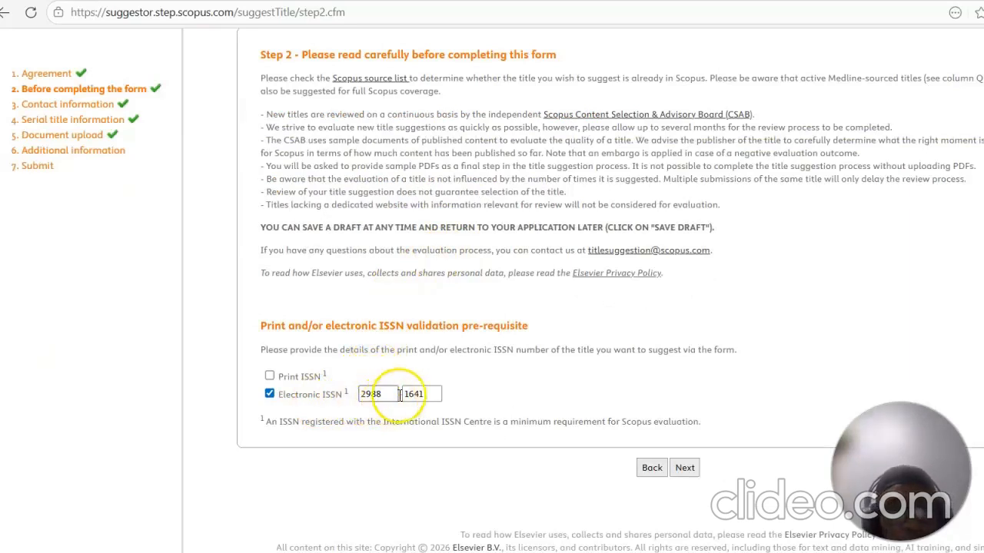
pyautogui.click(686, 472)
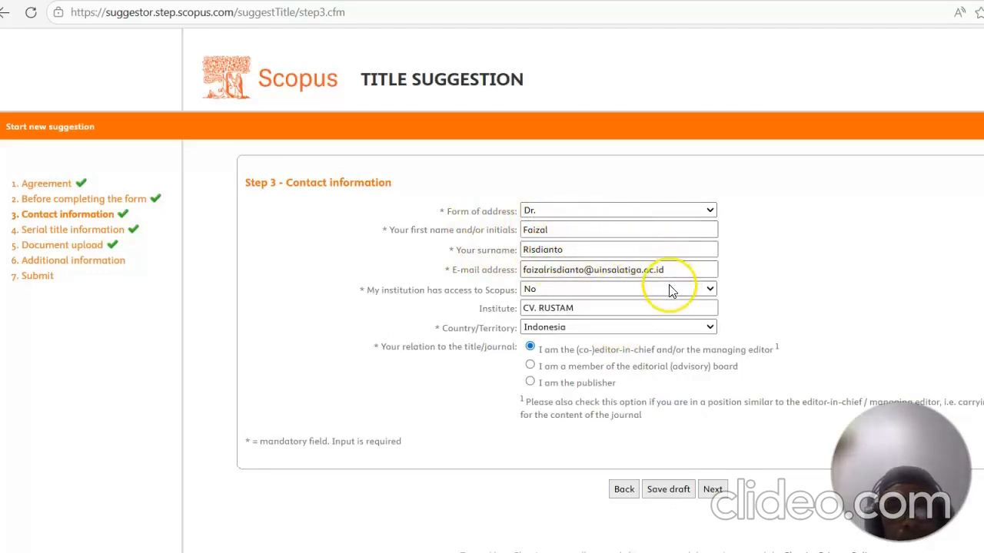
pyautogui.scroll(-1, 525, 267)
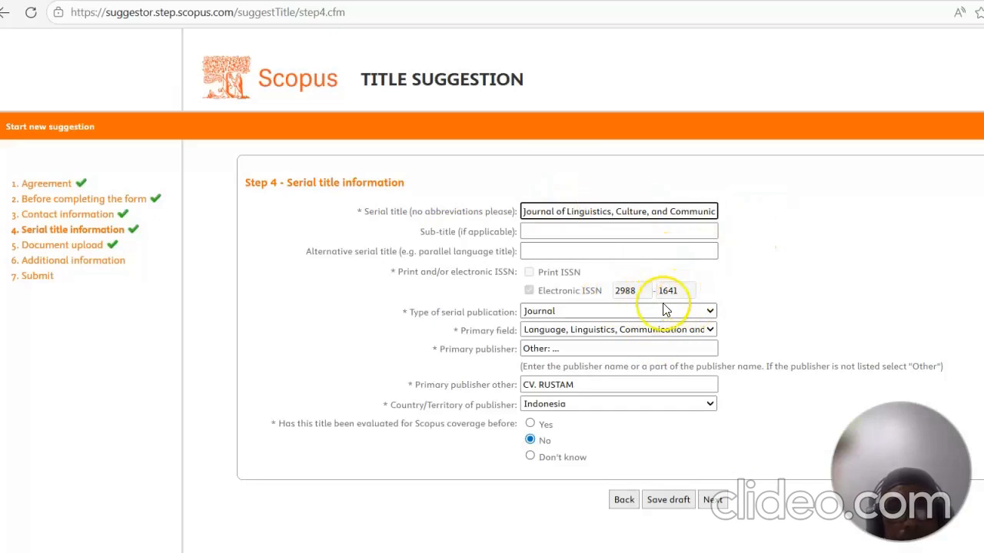
# Step: Set the primary field to Language, Linguistics, Communication and Media and the serial publication type to Journal
pyautogui.scroll(-1, 644, 314)
pyautogui.click(654, 297)
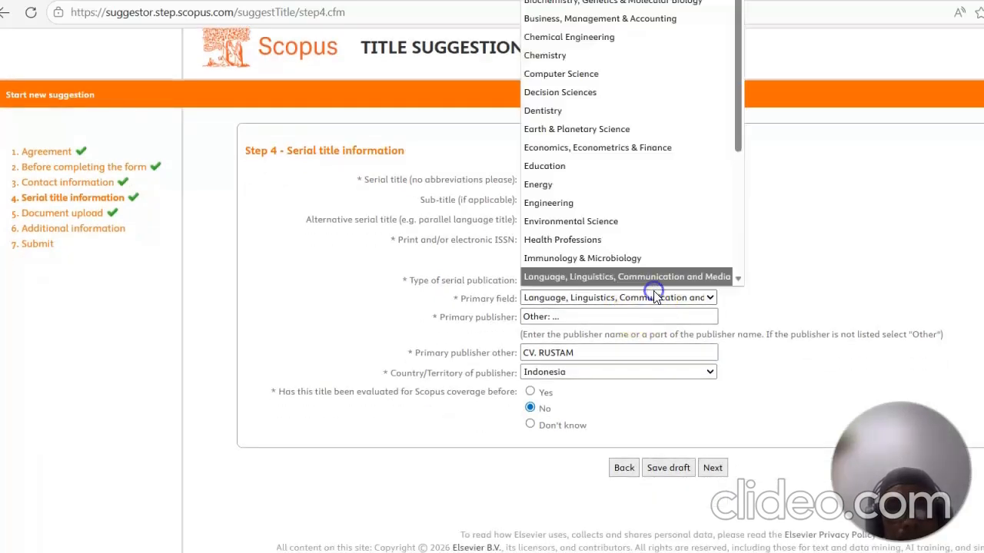
pyautogui.click(612, 278)
pyautogui.click(606, 281)
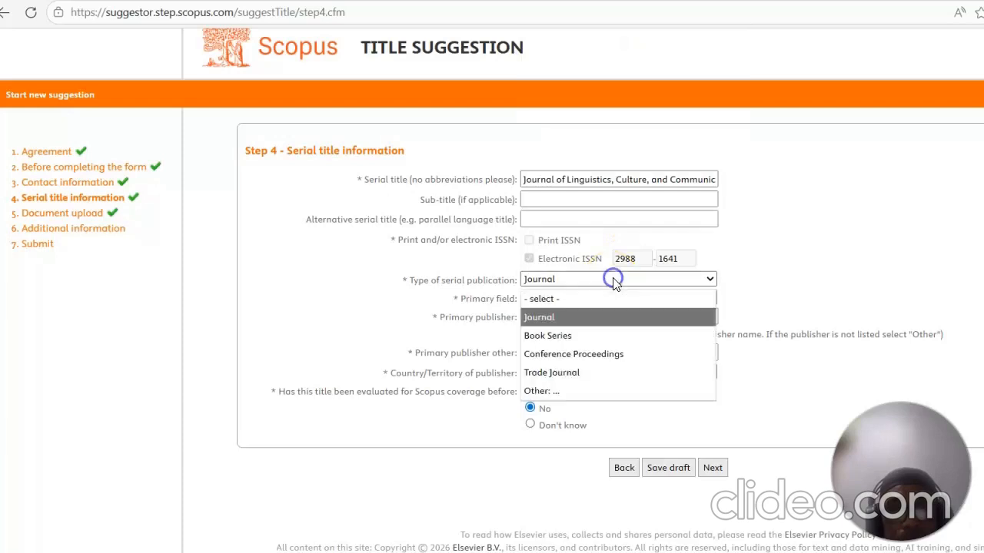
pyautogui.click(586, 316)
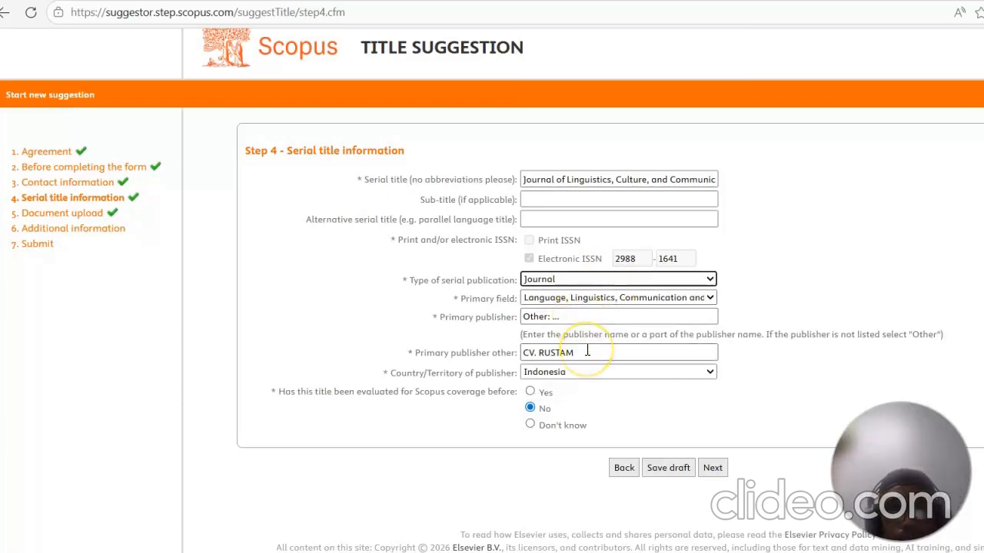
# Step: Set the primary publisher to Other with CV. RUSTAM as the other publisher, and continue to document upload
pyautogui.click(611, 319)
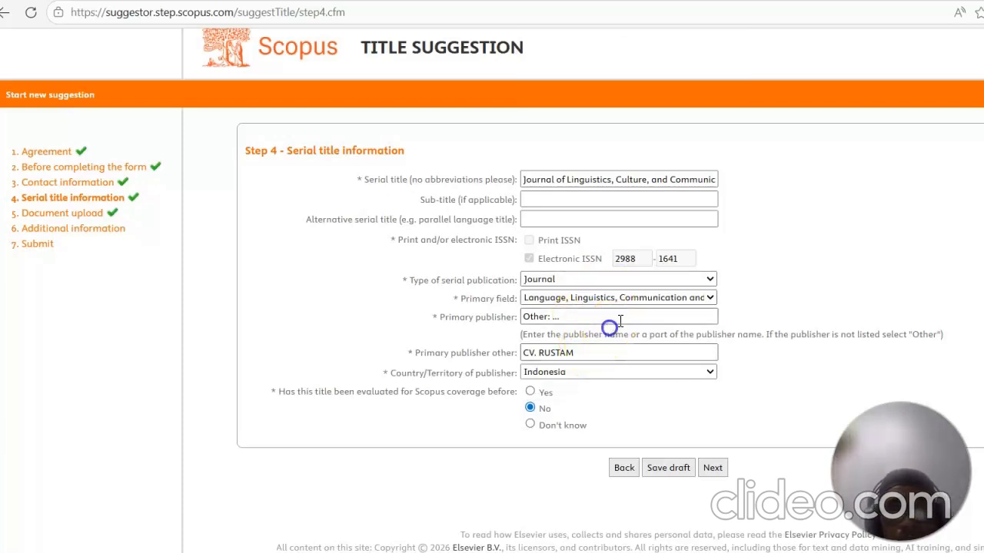
pyautogui.click(609, 318)
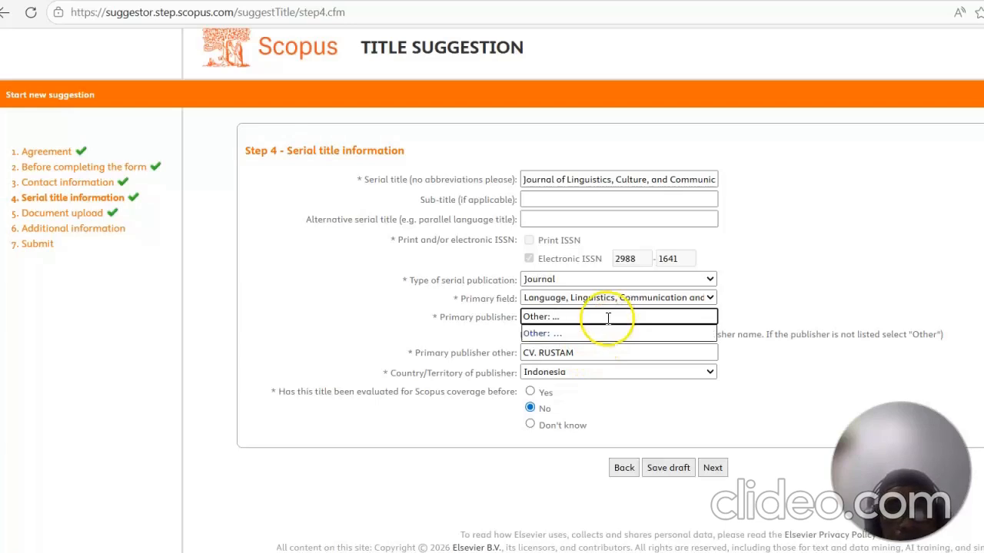
pyautogui.click(588, 334)
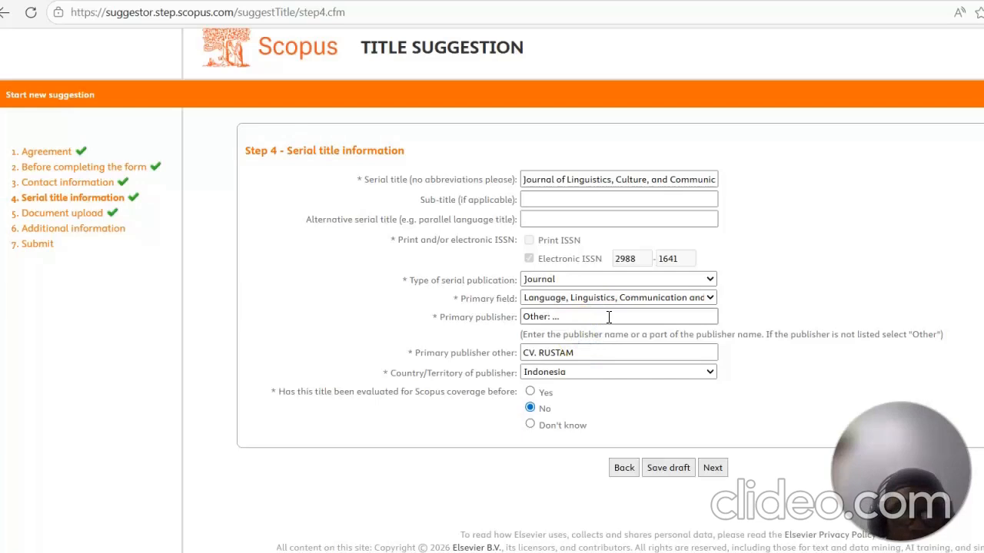
pyautogui.click(585, 352)
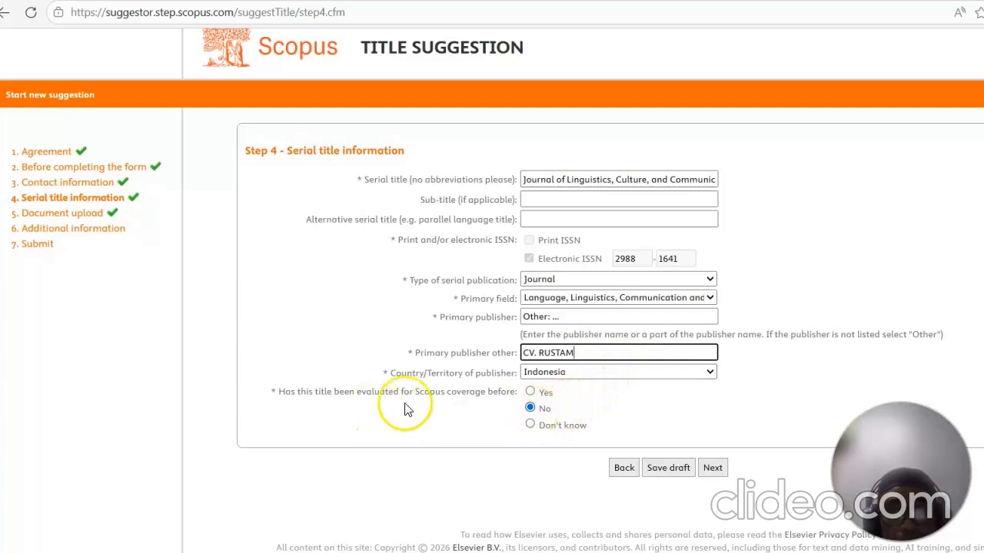
pyautogui.click(708, 470)
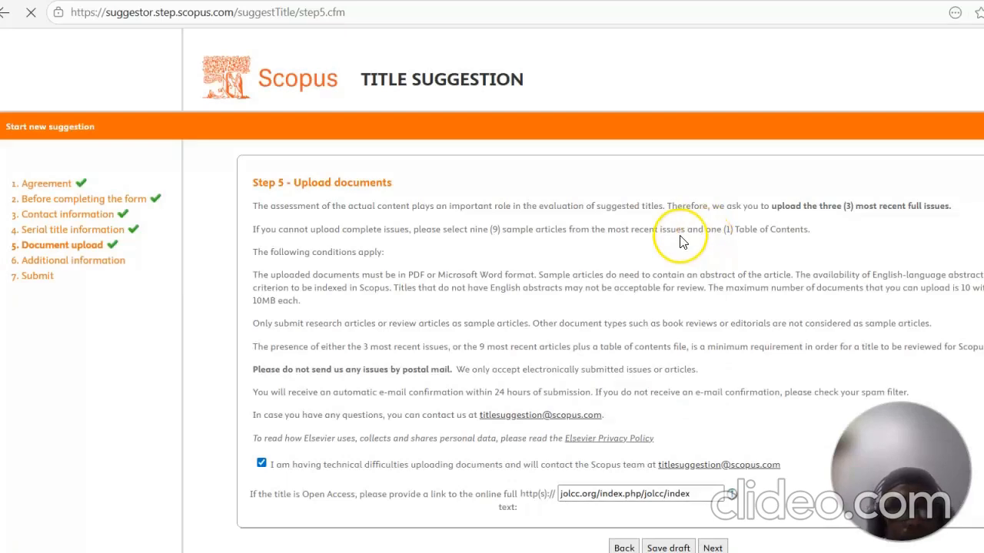
# Step: Review the document upload options, keep the technical difficulties option ticked and continue to the additional information step
pyautogui.scroll(-1, 669, 257)
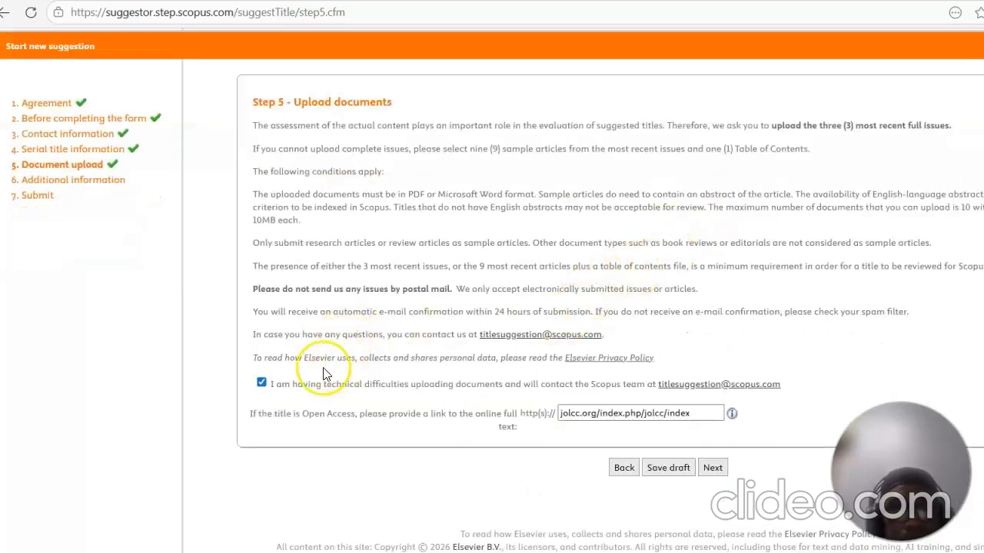
pyautogui.click(261, 383)
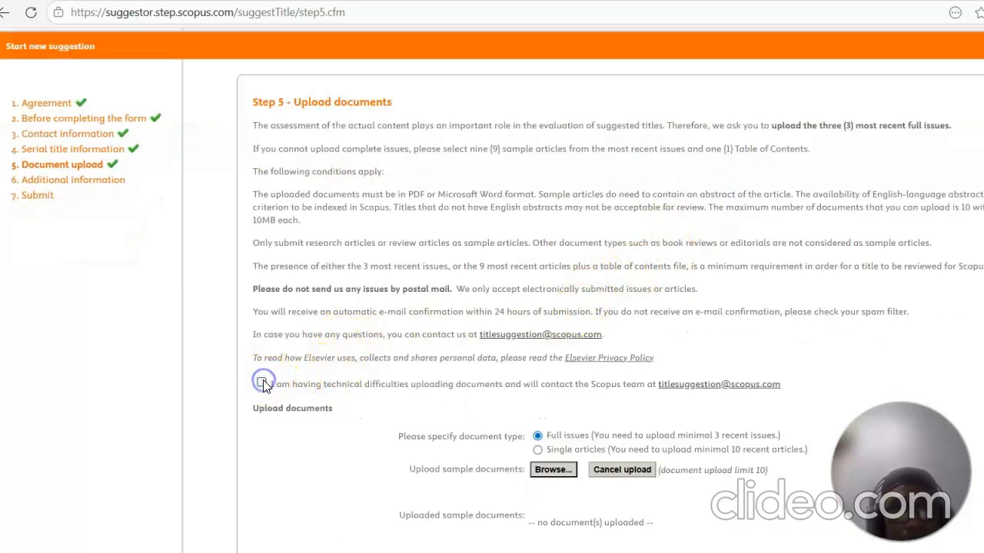
pyautogui.scroll(-3, 518, 325)
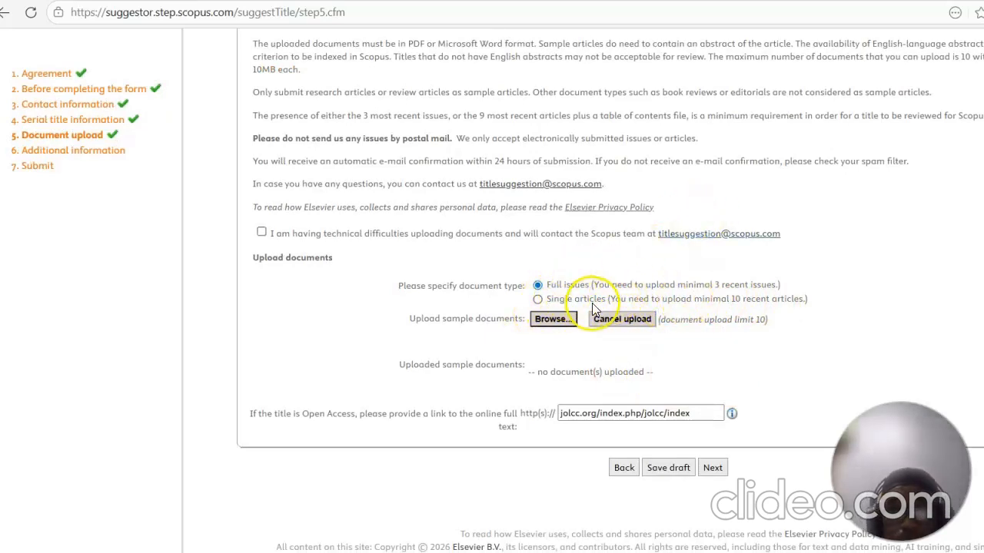
pyautogui.click(536, 285)
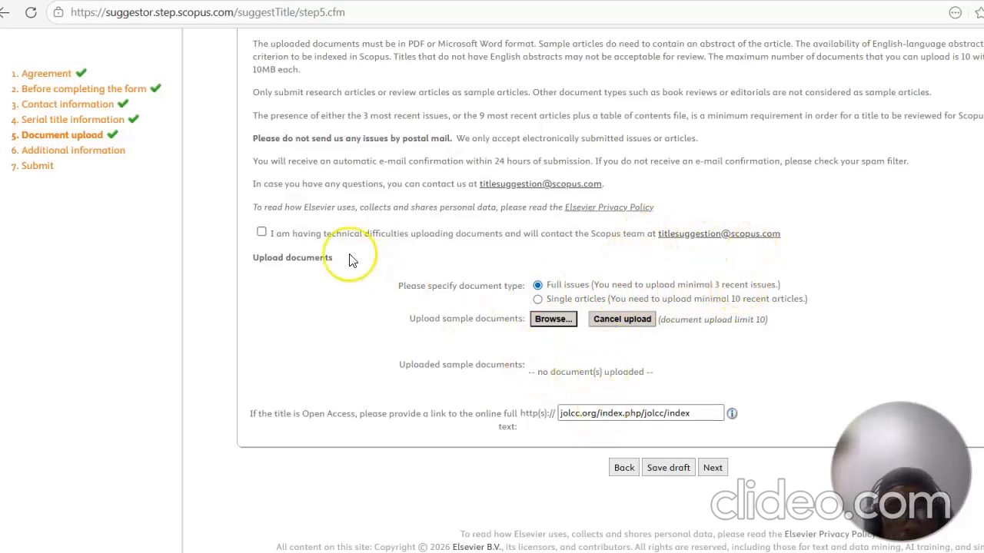
pyautogui.click(264, 232)
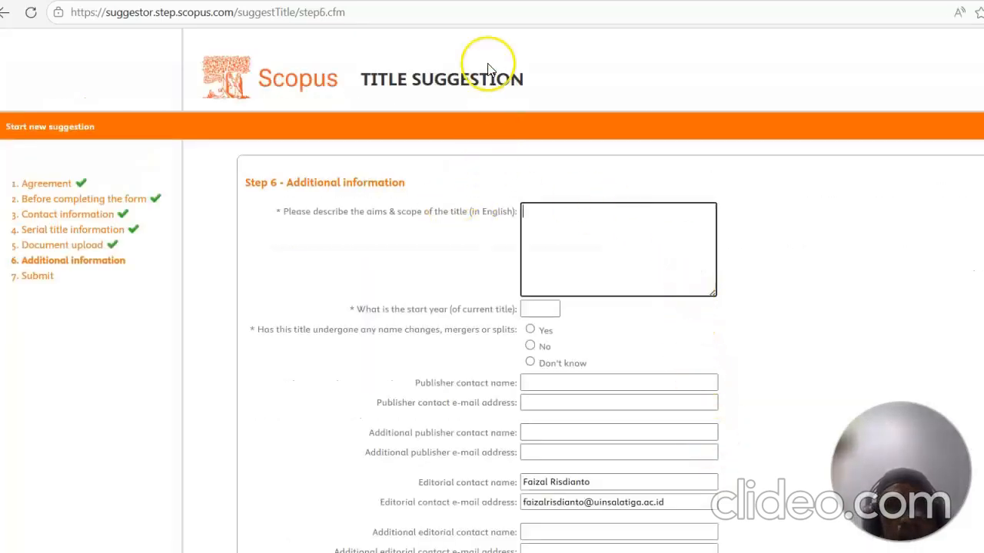
# Step: Switch to the JOLCC journal site and open and read its Focus and Scope page
pyautogui.click(219, 1)
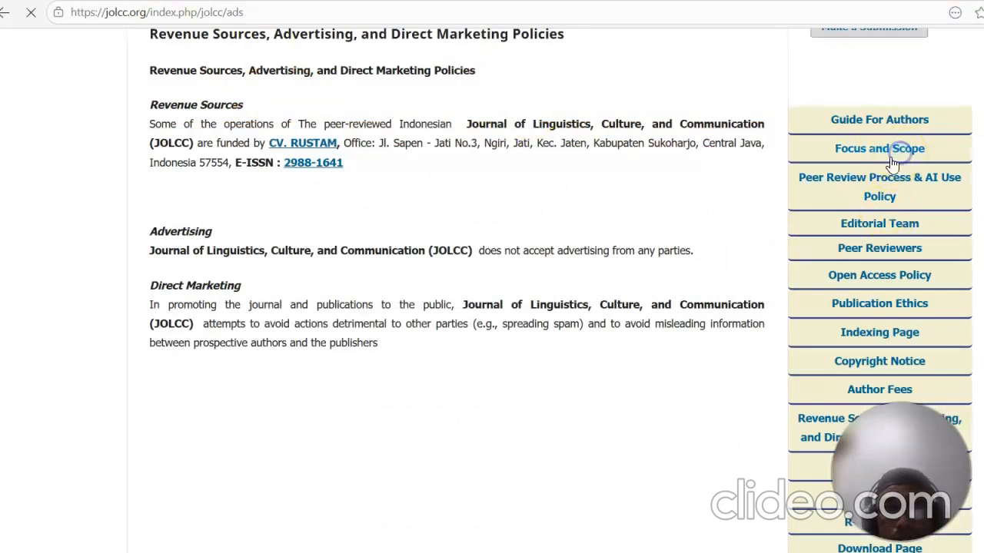
pyautogui.scroll(-2, 477, 261)
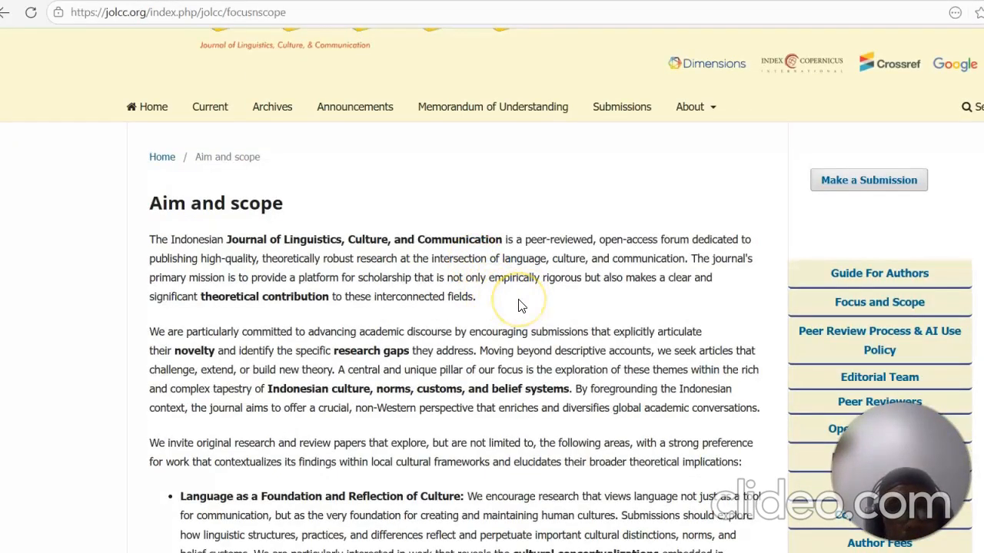
pyautogui.scroll(-8, 520, 303)
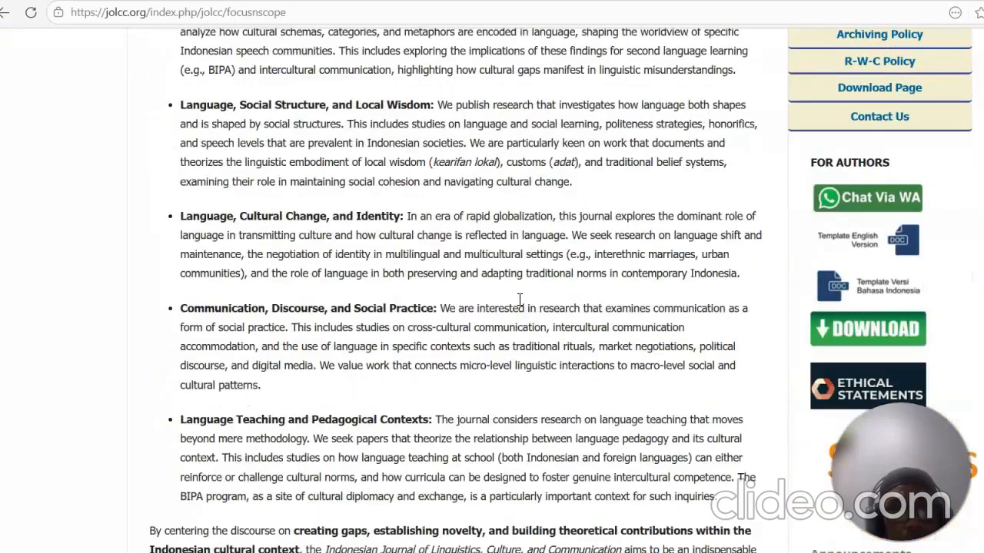
pyautogui.scroll(-3, 519, 299)
pyautogui.scroll(2, 464, 342)
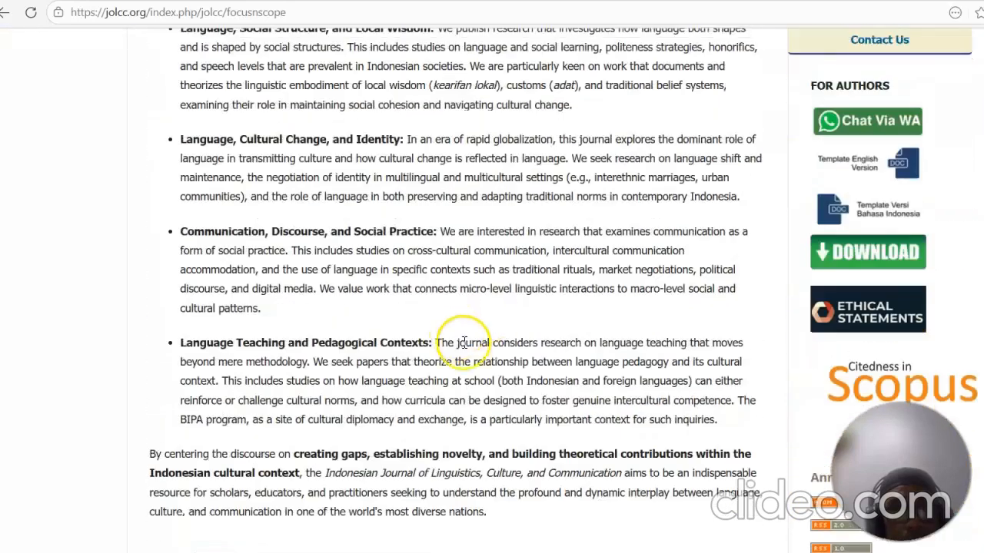
pyautogui.scroll(-1, 530, 373)
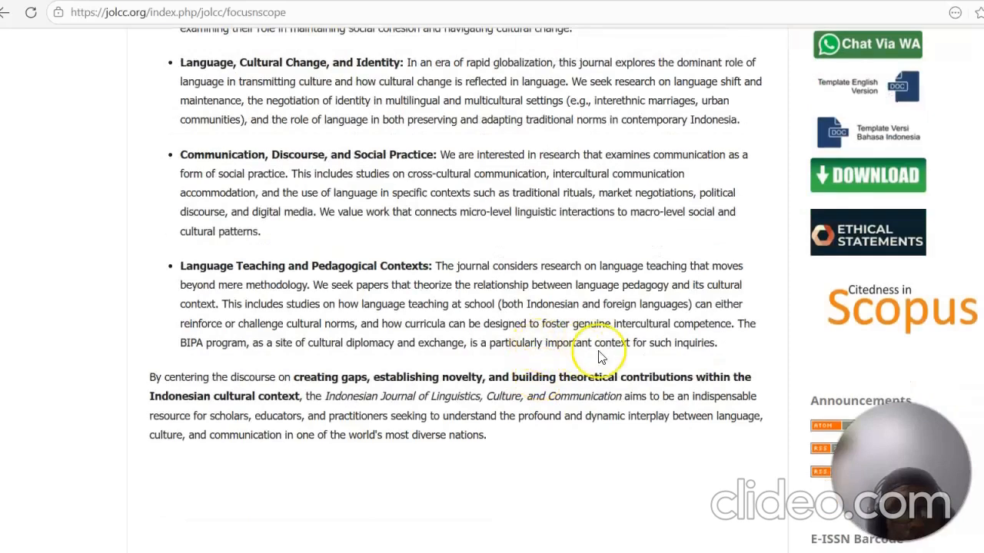
# Step: Select and copy the full Aim and scope text
pyautogui.moveTo(721, 343); pyautogui.dragTo(159, 84)
pyautogui.rightClick(153, 89)
pyautogui.click(175, 105)
pyautogui.rightClick(210, 108)
pyautogui.click(235, 121)
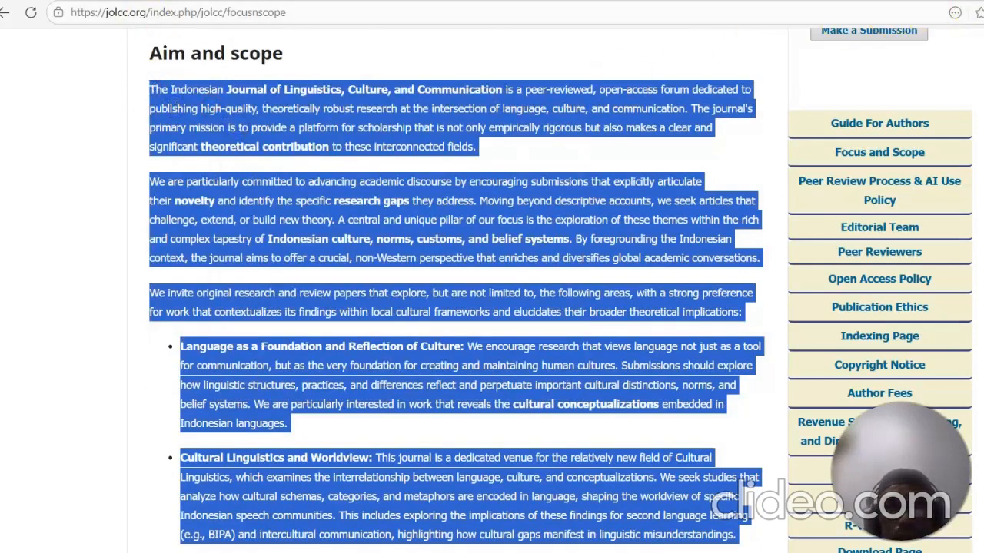
# Step: Open chatgpt.com in a new browser tab
pyautogui.hotkey('ctrl', 't')
pyautogui.write('CH')
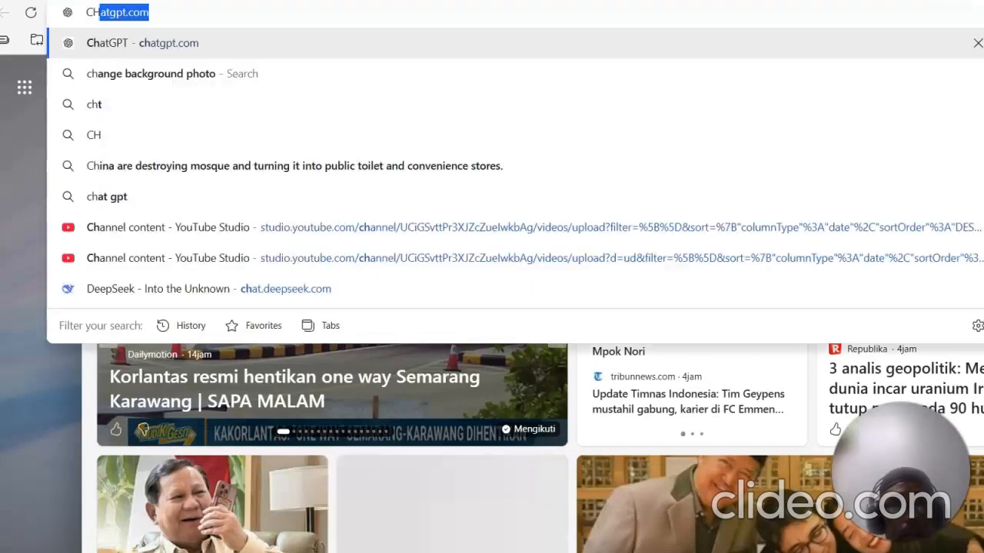
pyautogui.write('AT')
pyautogui.press('Return')
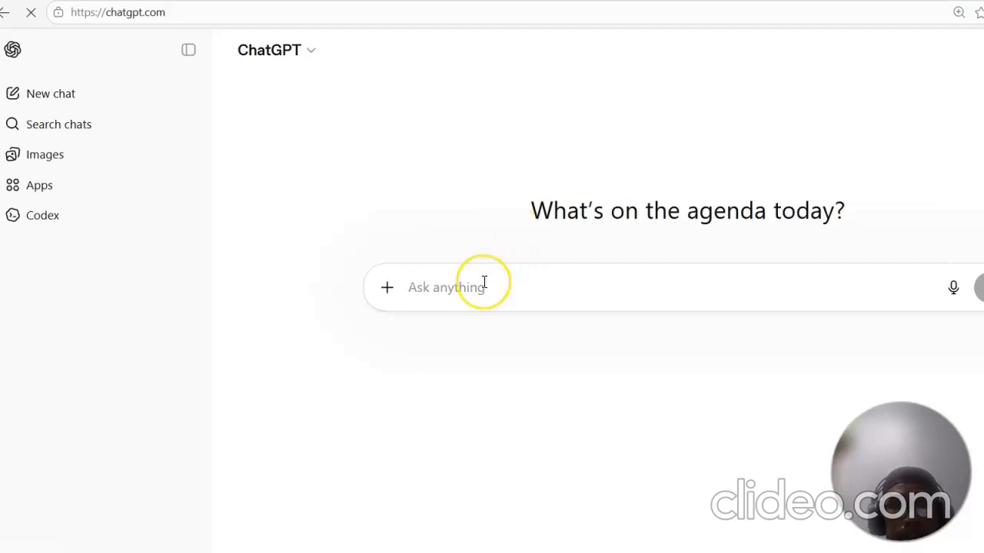
# Step: Ask ChatGPT to summarize the pasted Aim and scope text in two paragraphs only, fixing the prompt's typo before sending
pyautogui.write('c')
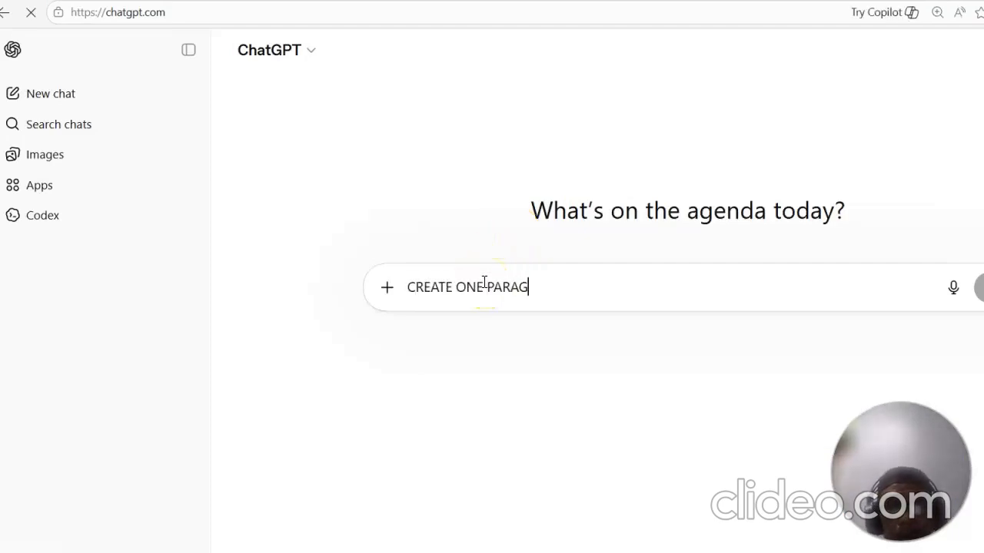
pyautogui.press('BackSpace')
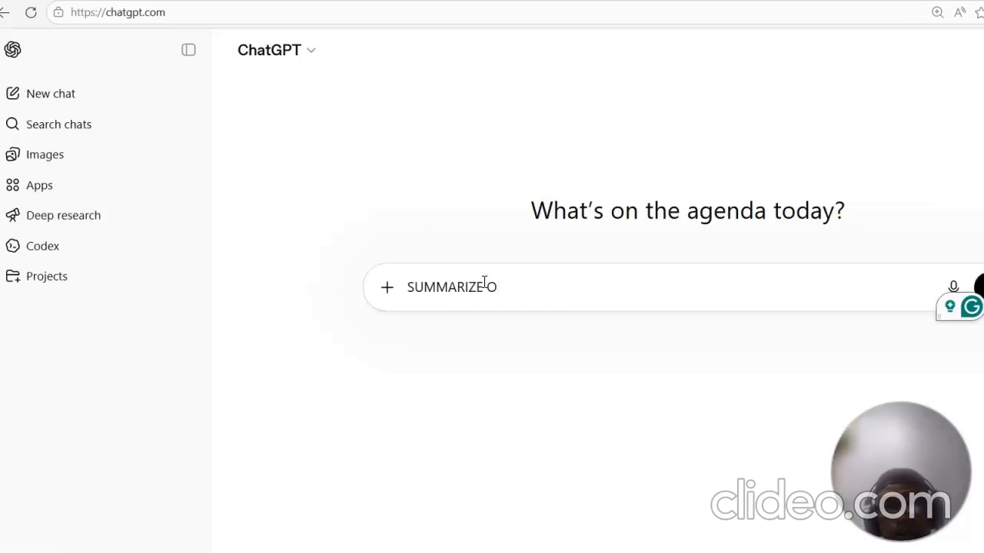
pyautogui.press('BackSpace')
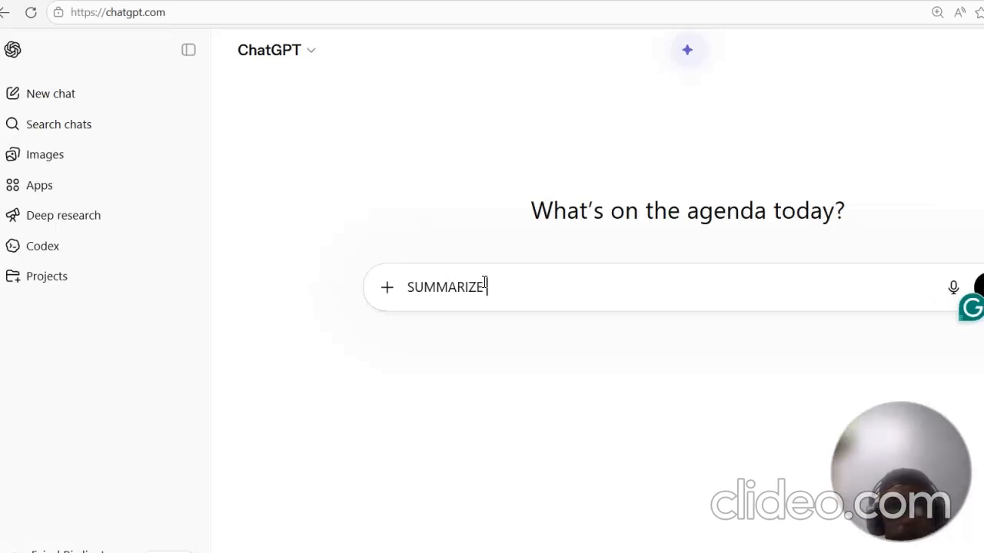
pyautogui.write('TTWO PARAGRAPH ONLY:')
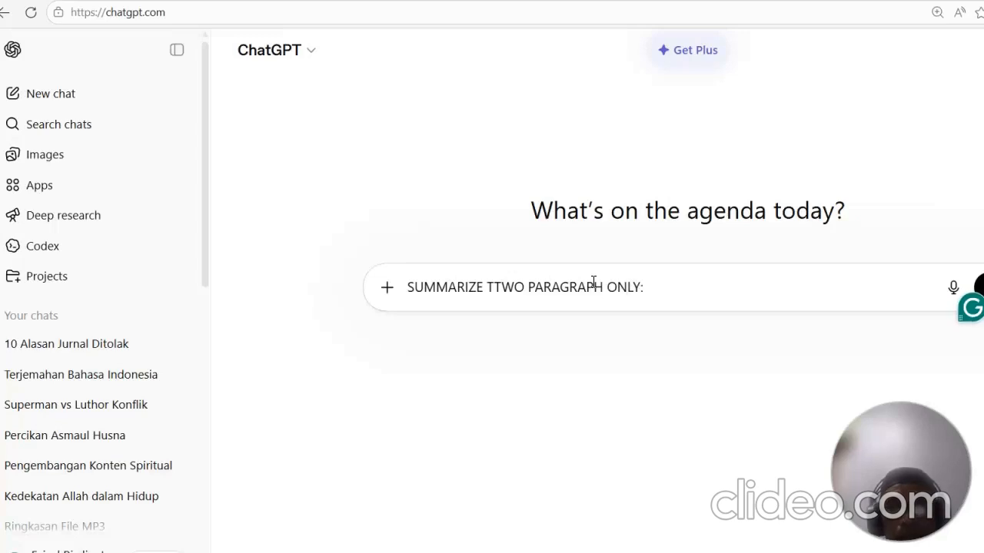
pyautogui.rightClick(687, 281)
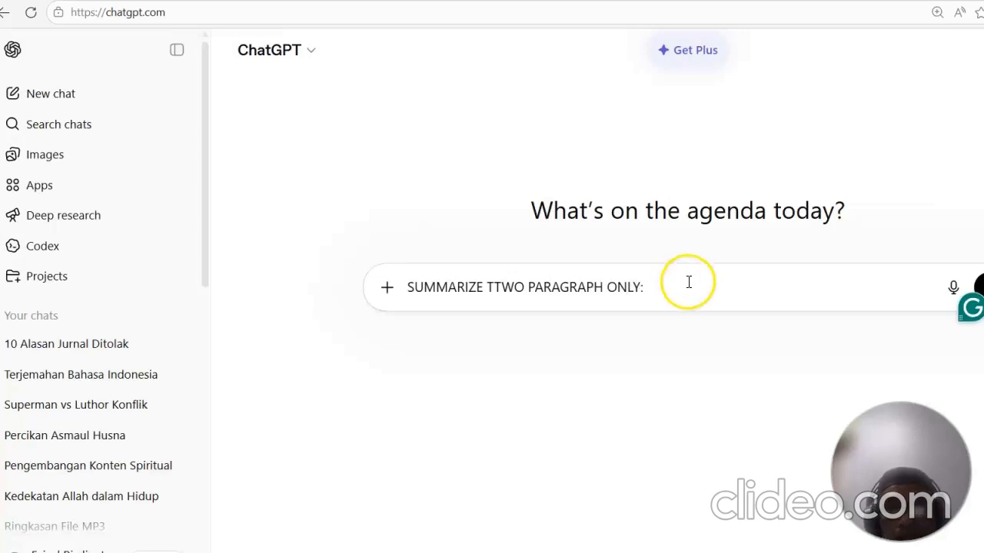
pyautogui.click(722, 388)
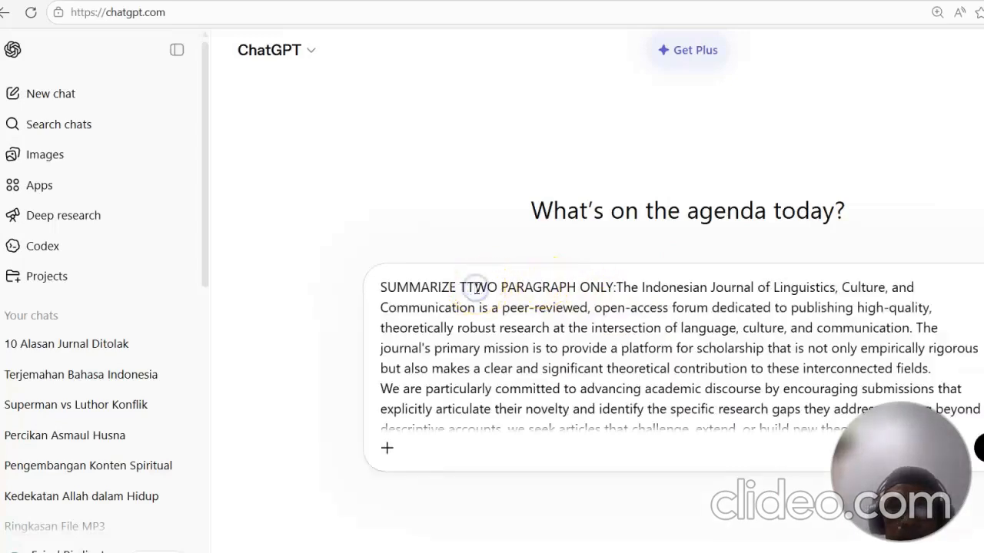
pyautogui.press('BackSpace')
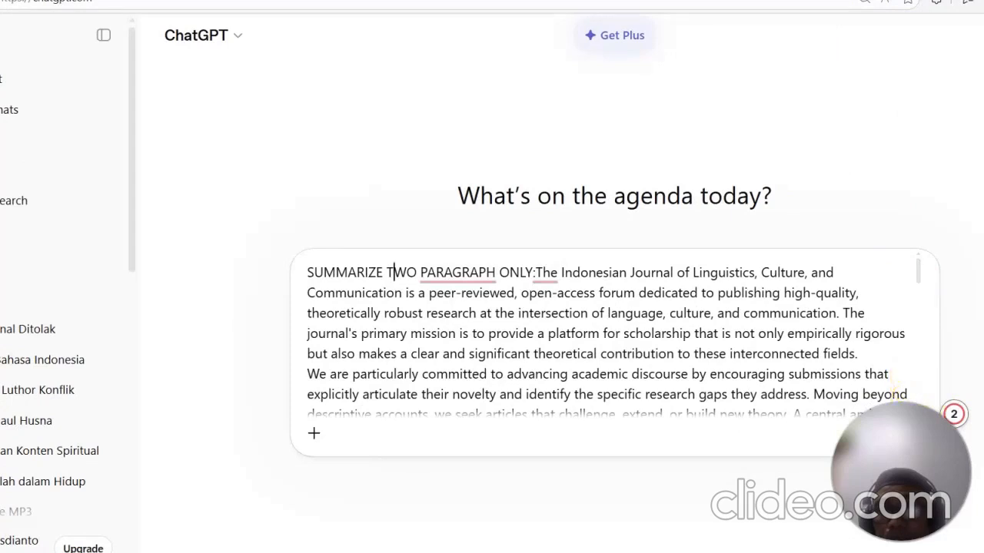
pyautogui.scroll(-4, 919, 321)
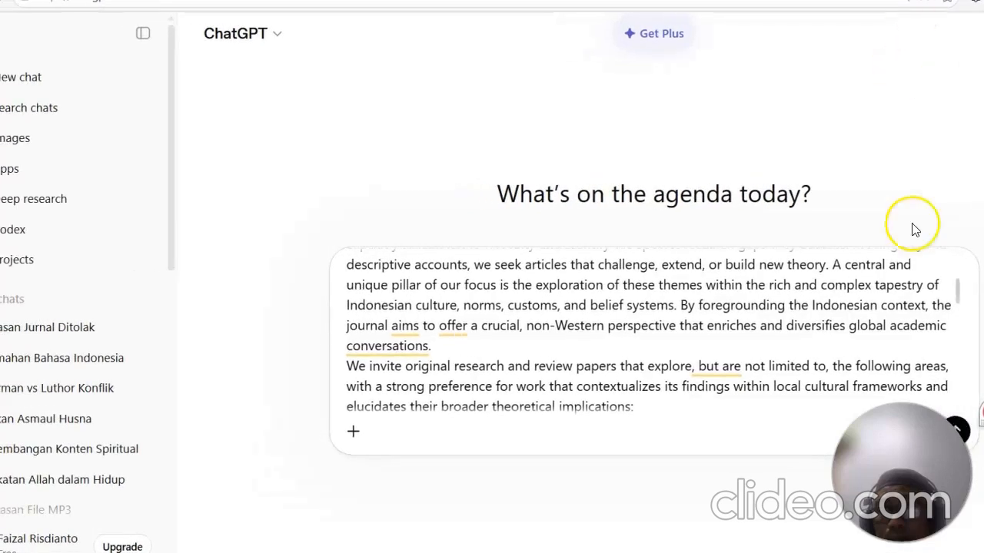
pyautogui.click(962, 432)
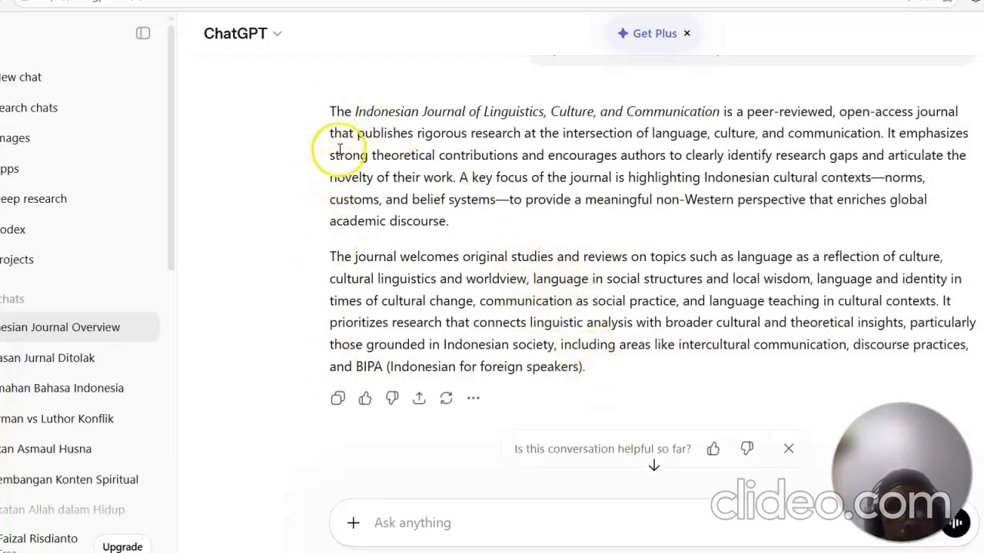
# Step: Select and copy ChatGPT's two-paragraph summary of the journal's aims and scope
pyautogui.moveTo(332, 110); pyautogui.dragTo(638, 387)
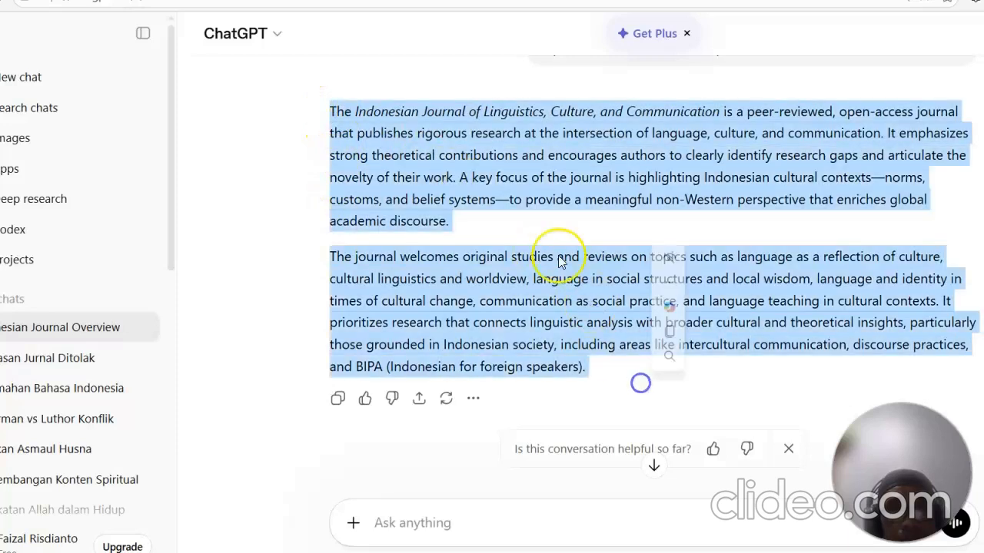
pyautogui.rightClick(555, 156)
pyautogui.click(574, 167)
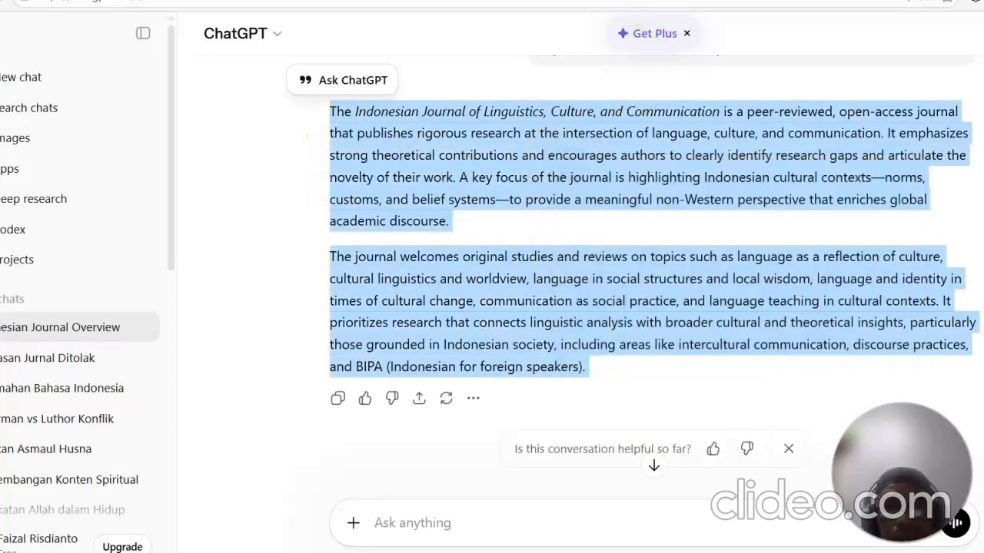
# Step: Return to the Scopus form and paste the summary into the aims & scope description field
pyautogui.click(461, 3)
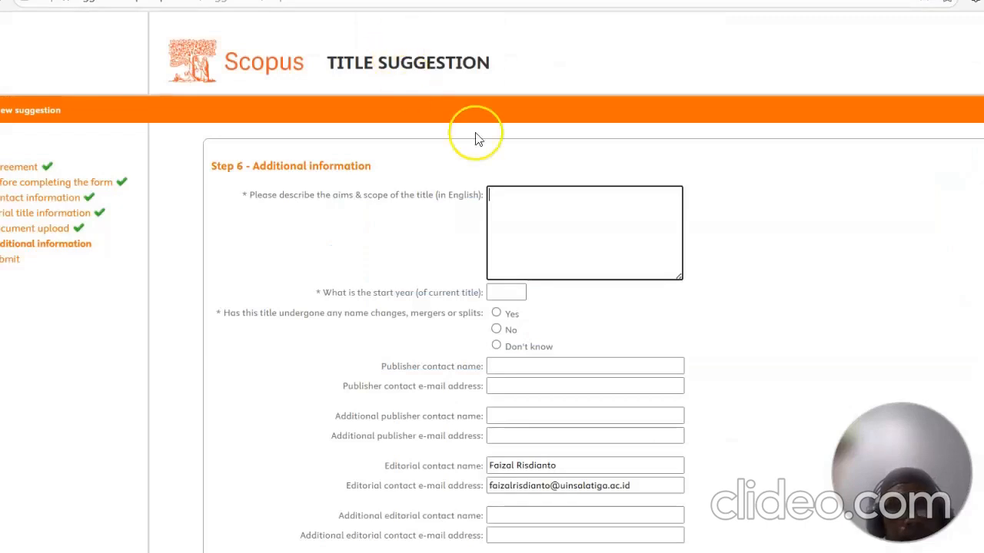
pyautogui.click(571, 214)
pyautogui.rightClick(571, 214)
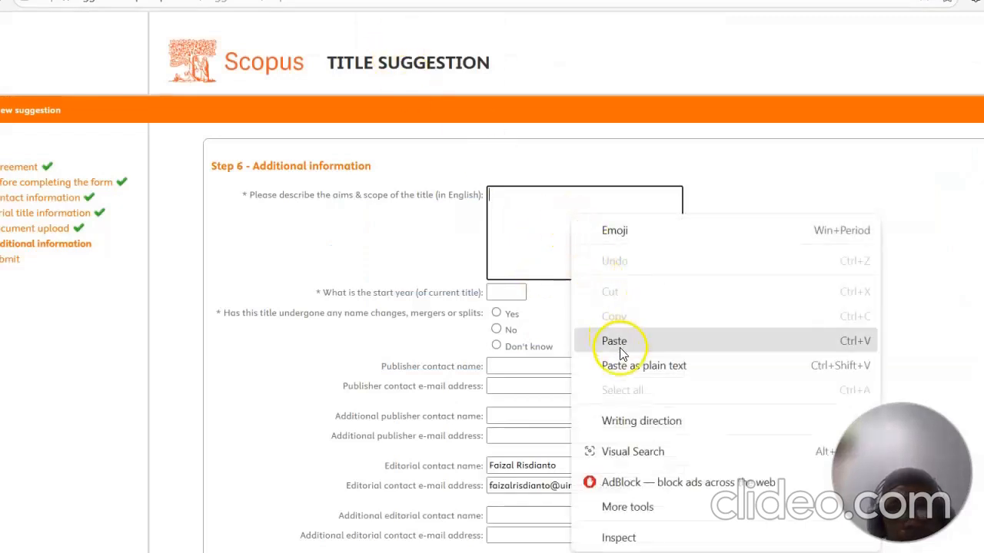
pyautogui.click(632, 366)
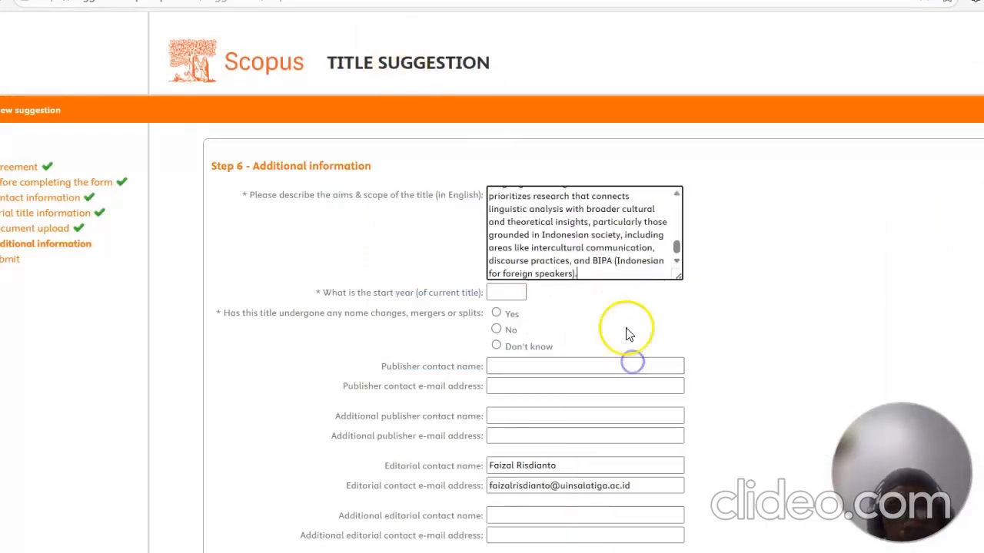
# Step: Set the start year to 2023 and enter 20 items for each of 2025, 2024 and 2023
pyautogui.scroll(-1, 569, 261)
pyautogui.click(519, 217)
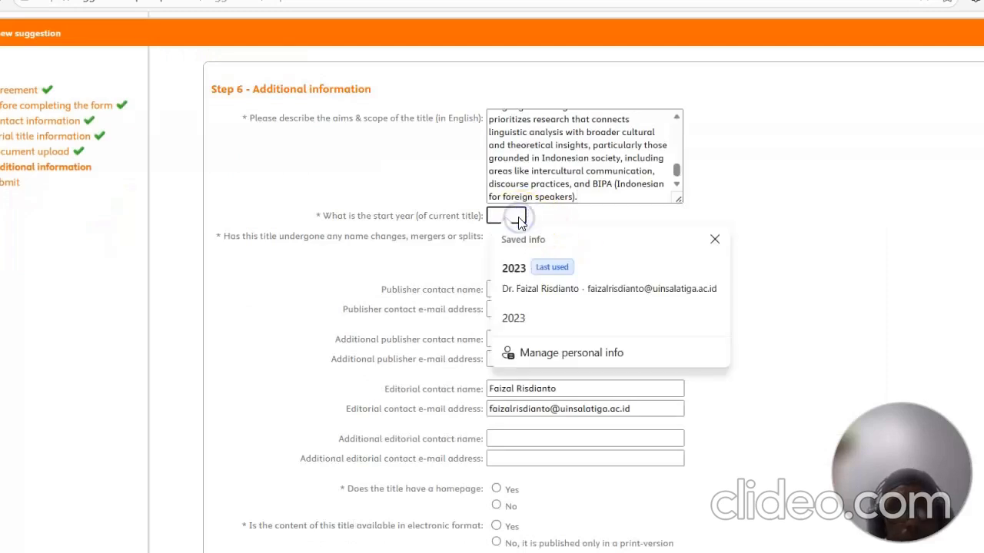
pyautogui.click(511, 267)
pyautogui.click(539, 279)
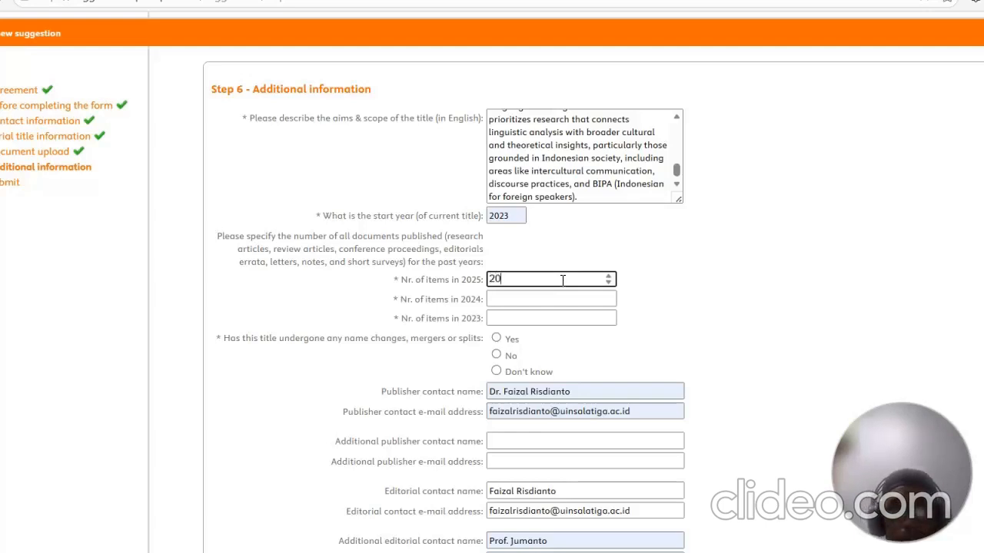
pyautogui.click(541, 296)
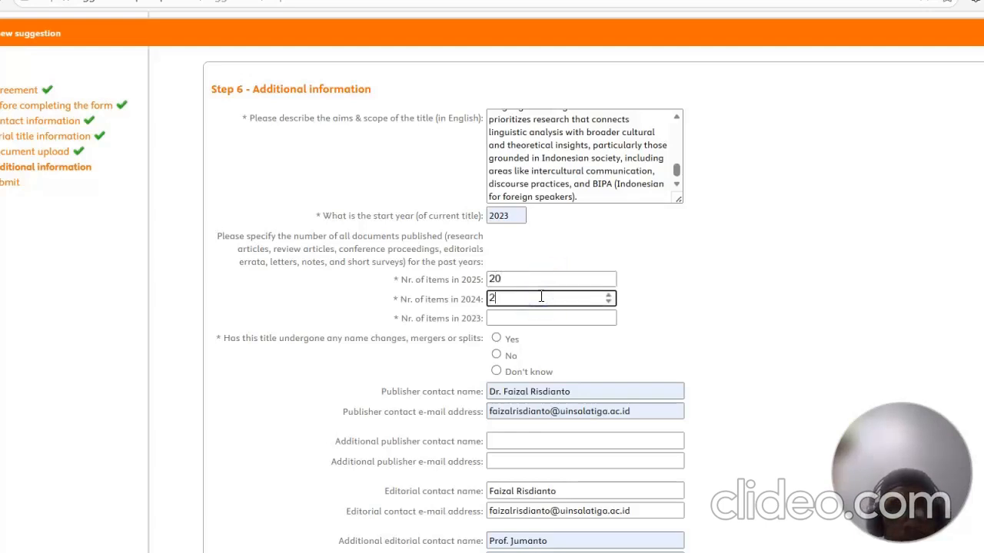
pyautogui.click(519, 315)
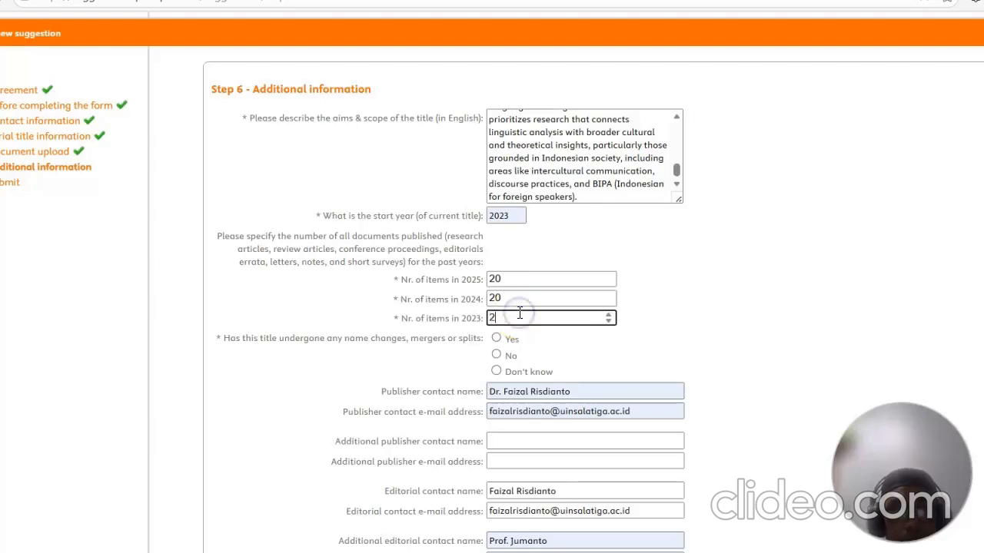
# Step: Answer No to whether the title has undergone name changes, mergers or splits
pyautogui.scroll(-3, 520, 318)
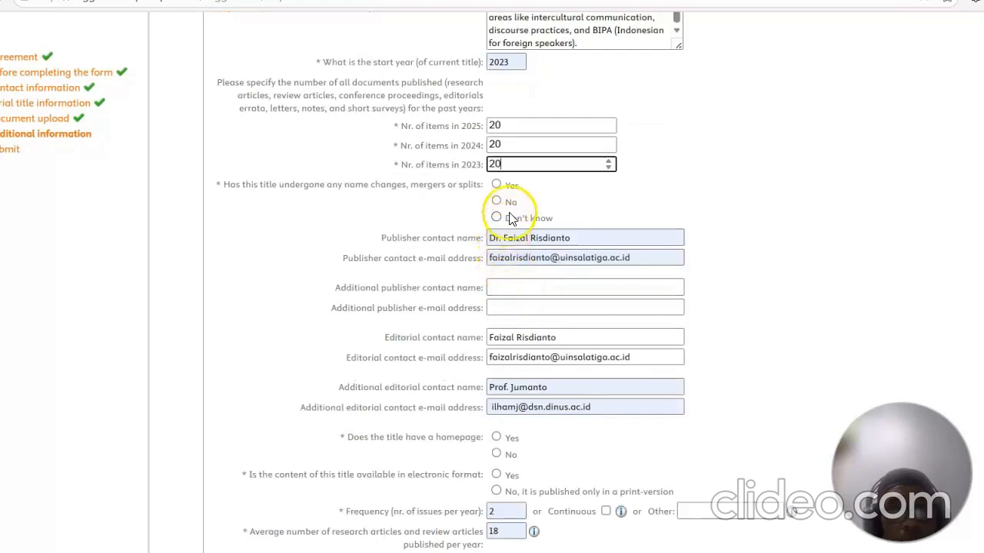
pyautogui.click(496, 200)
pyautogui.scroll(-1, 607, 200)
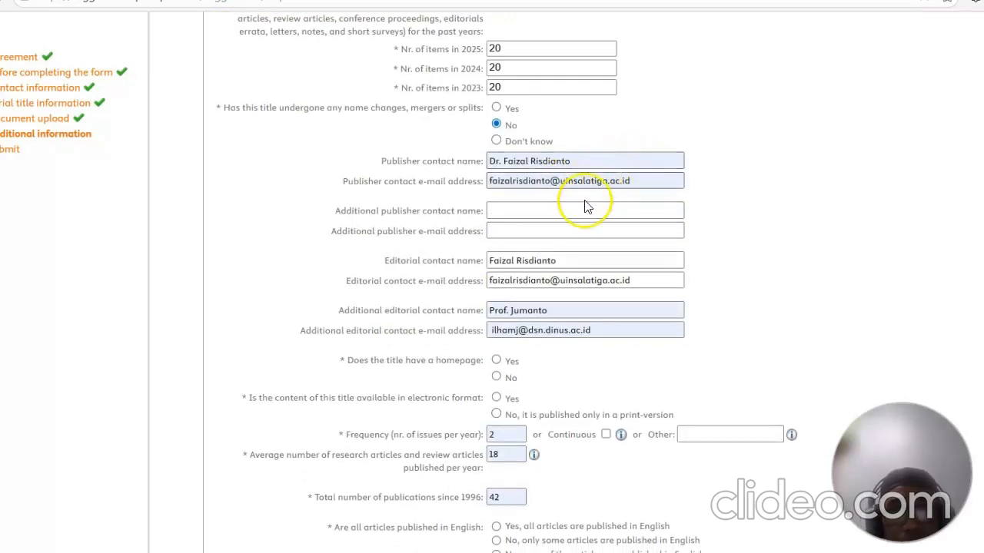
pyautogui.scroll(-2, 588, 201)
pyautogui.scroll(1, 582, 192)
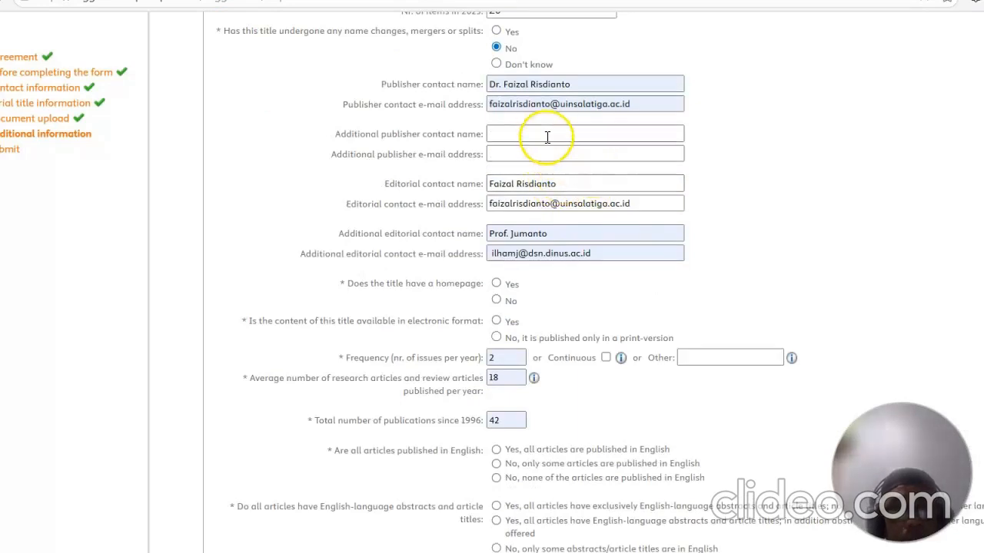
pyautogui.scroll(-1, 565, 183)
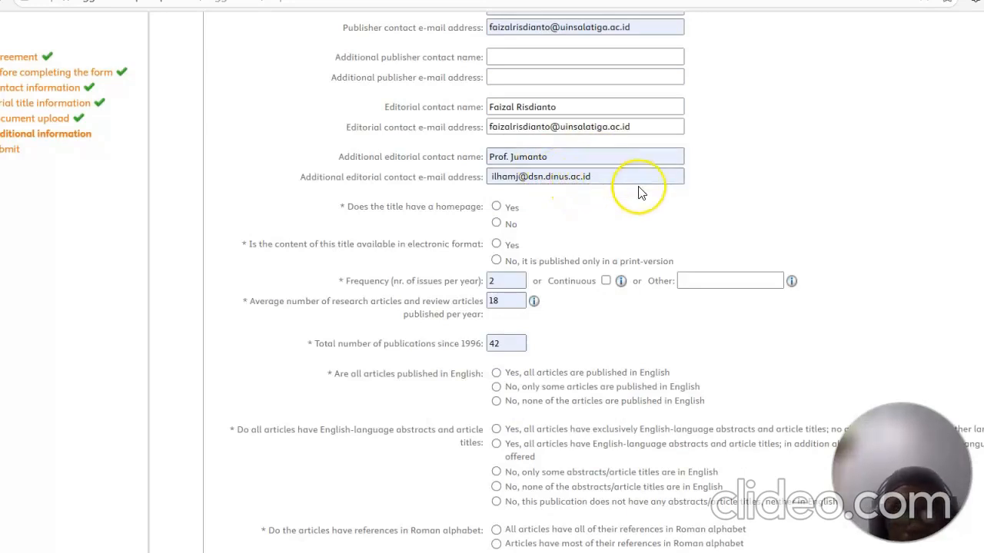
pyautogui.click(497, 209)
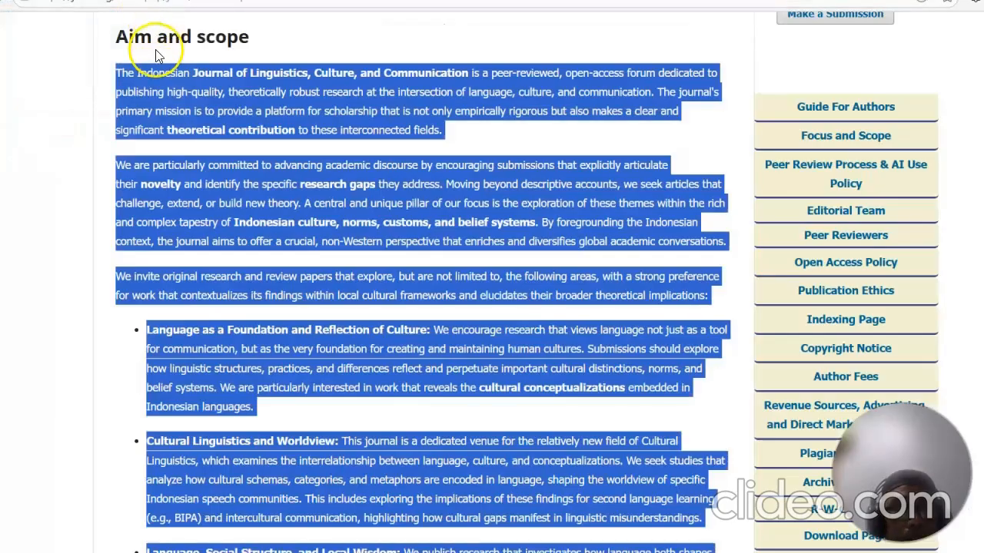
pyautogui.scroll(3, 154, 53)
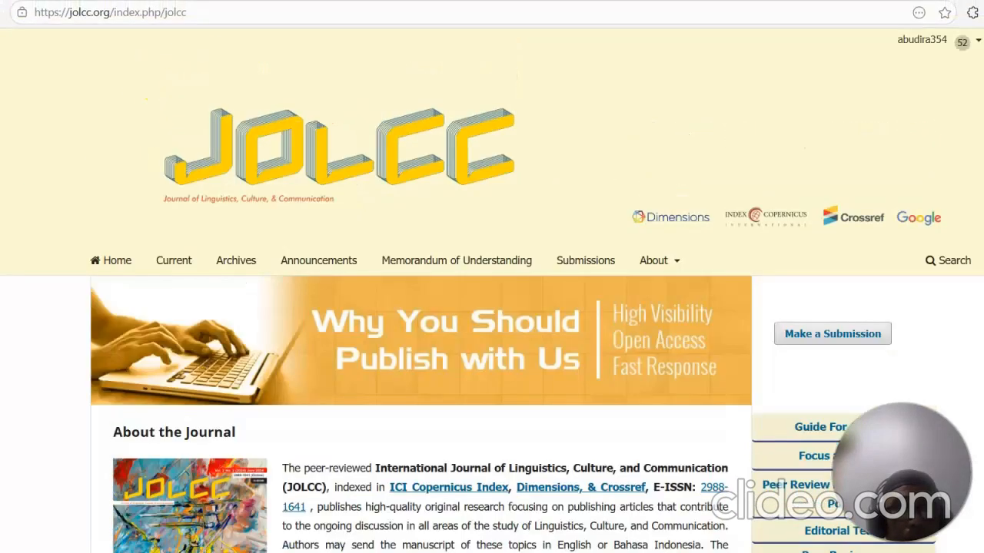
pyautogui.click(186, 21)
pyautogui.click(204, 17)
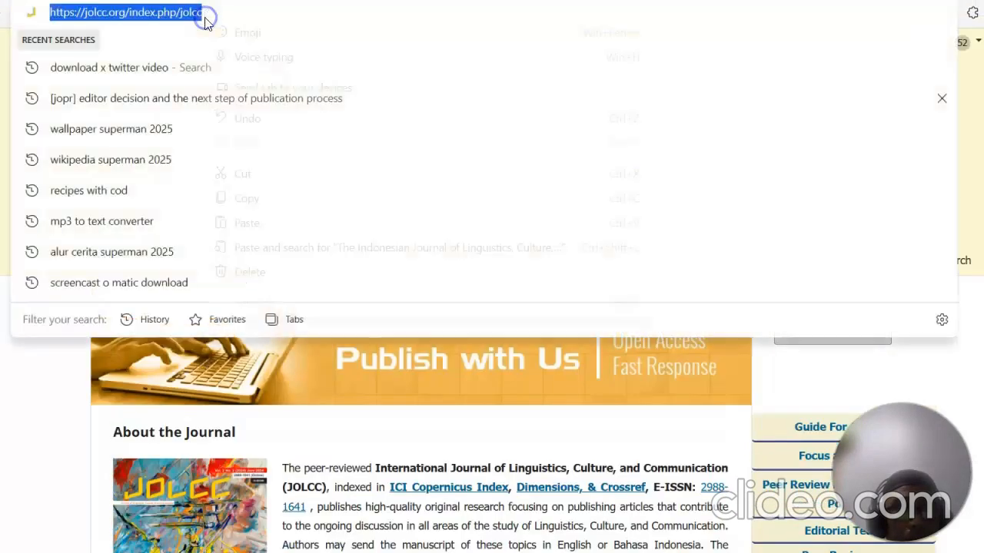
pyautogui.rightClick(205, 22)
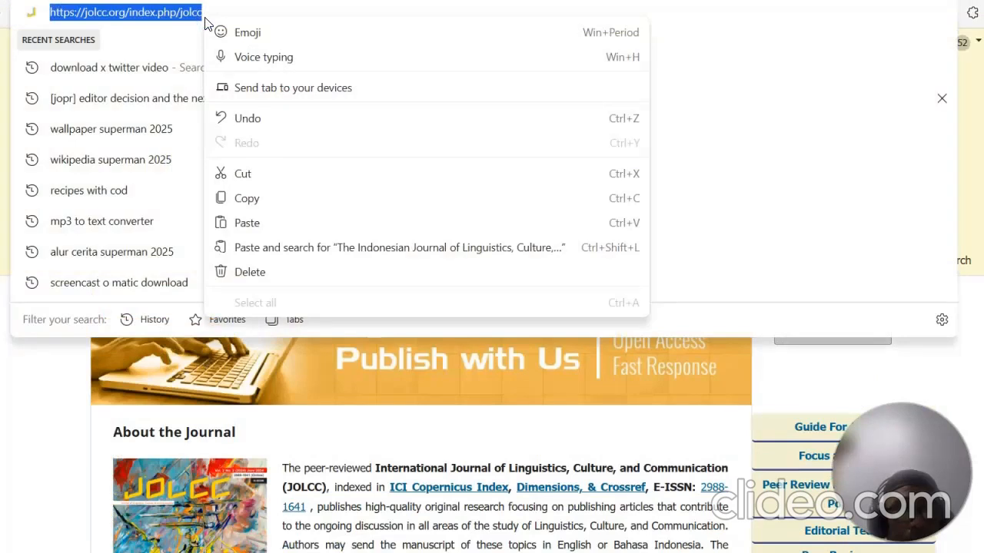
pyautogui.click(266, 8)
pyautogui.rightClick(266, 9)
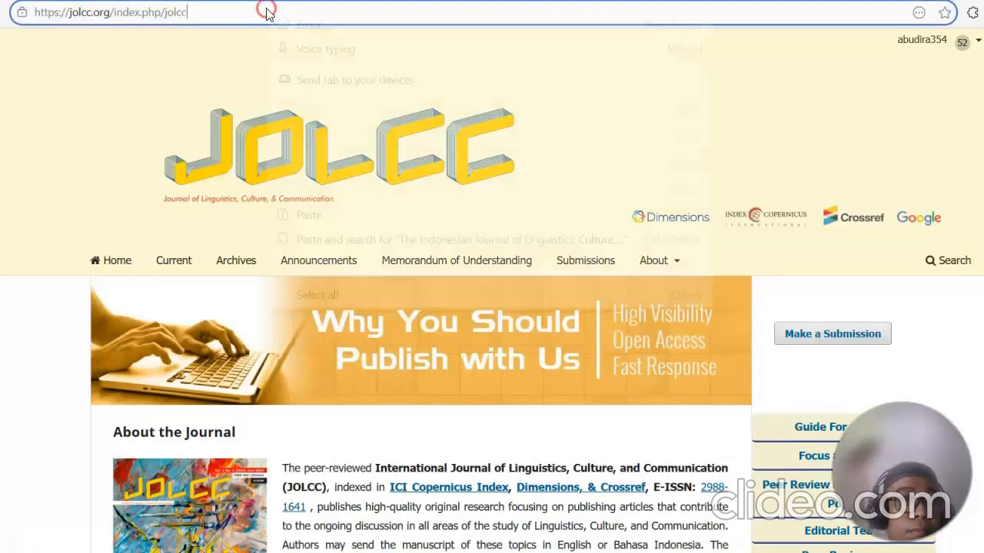
pyautogui.click(241, 18)
pyautogui.moveTo(242, 17); pyautogui.dragTo(23, 13)
pyautogui.rightClick(40, 14)
pyautogui.click(87, 191)
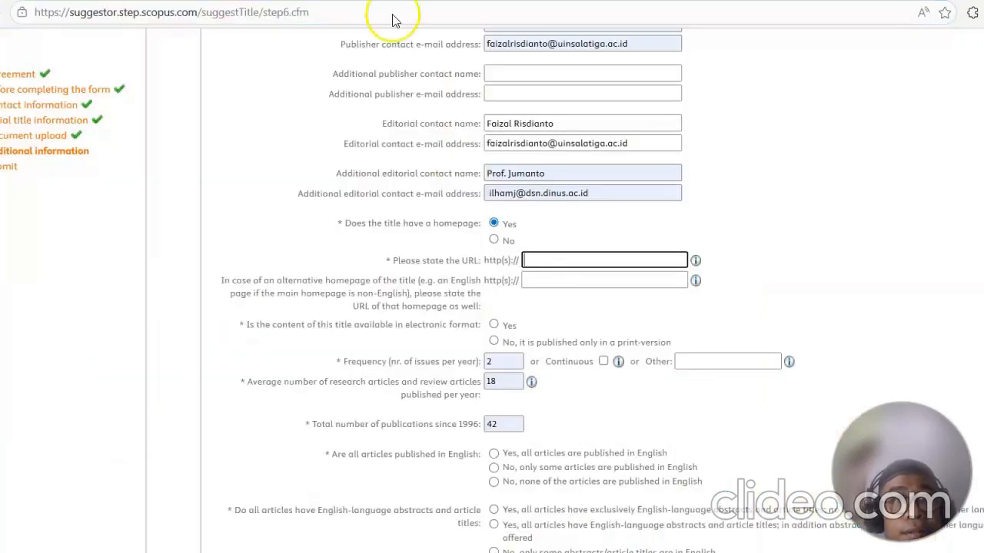
pyautogui.click(562, 261)
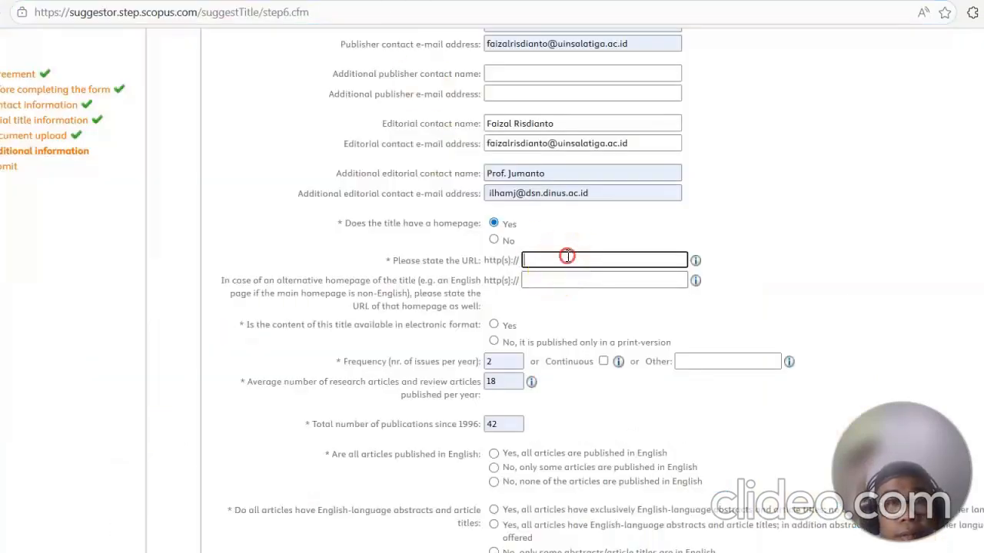
pyautogui.rightClick(567, 258)
pyautogui.click(615, 379)
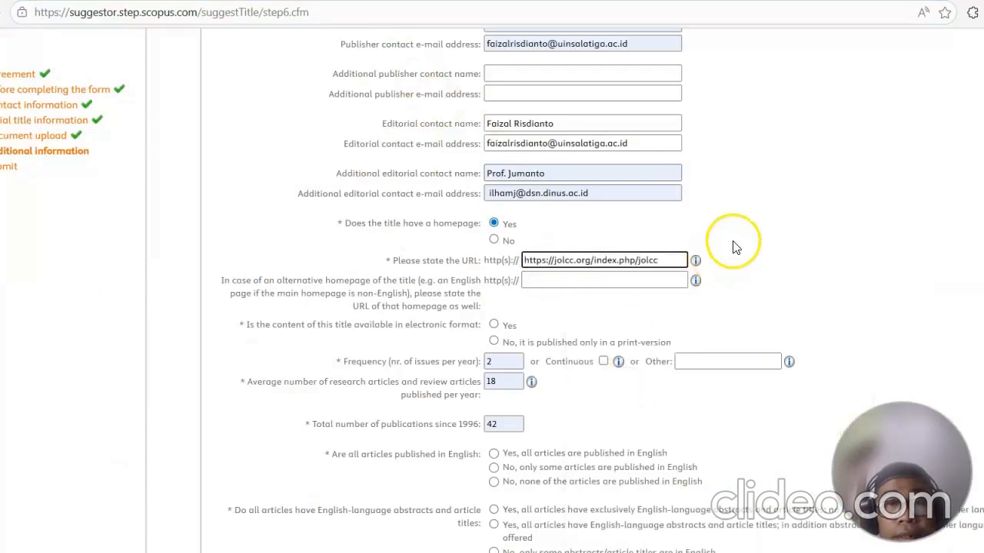
# Step: Set the average number of articles per year to 20 and the total publications since 1996 to 40
pyautogui.scroll(-2, 764, 209)
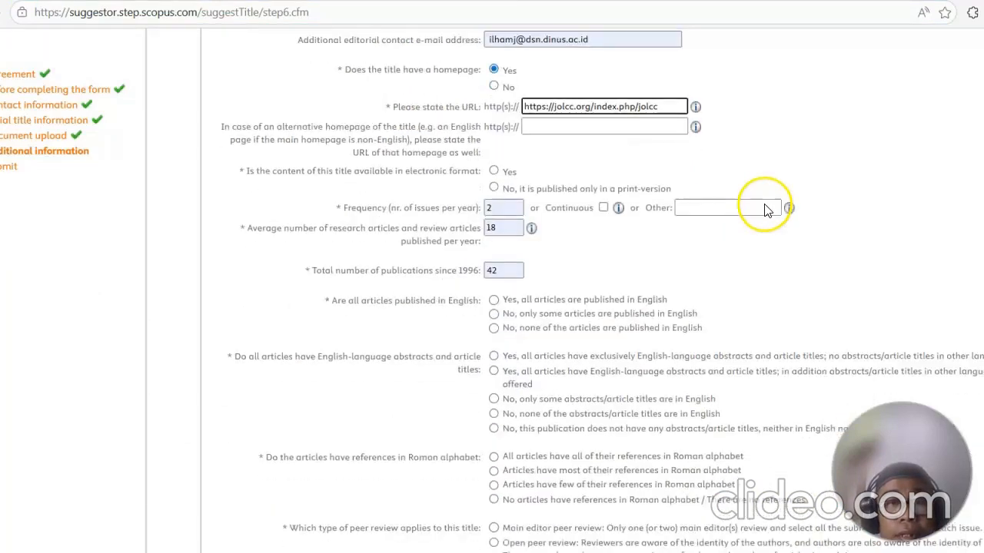
pyautogui.doubleClick(510, 207)
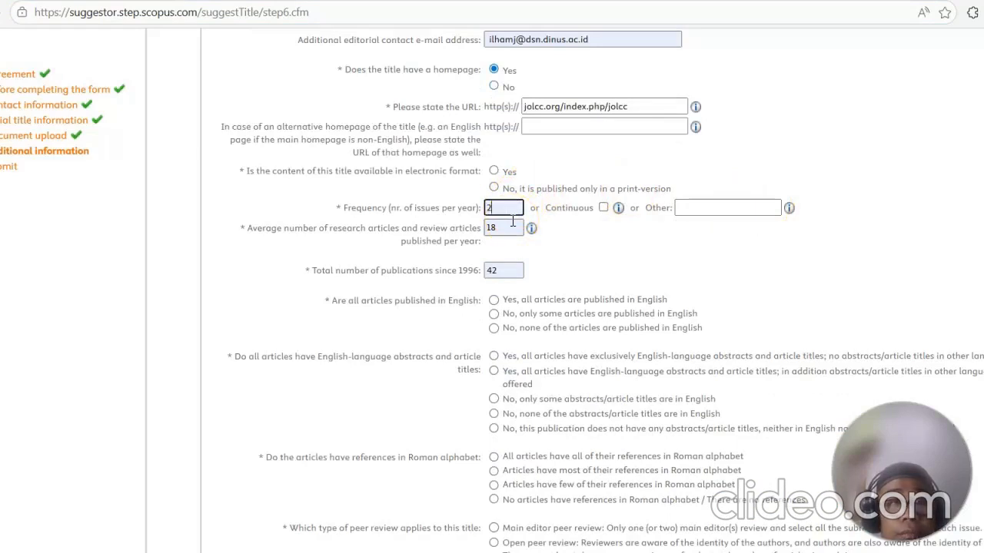
pyautogui.doubleClick(510, 228)
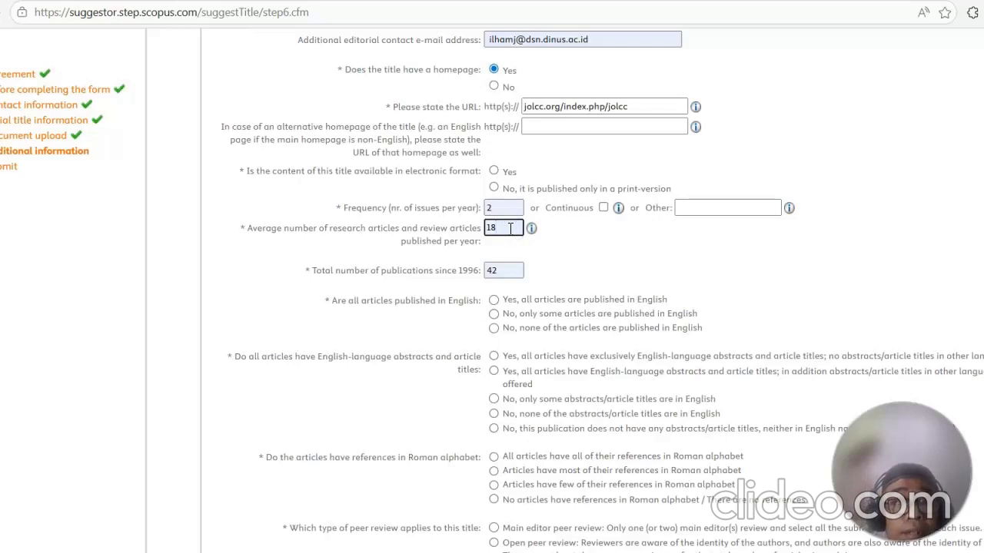
pyautogui.press('BackSpace')
pyautogui.press('BackSpace')
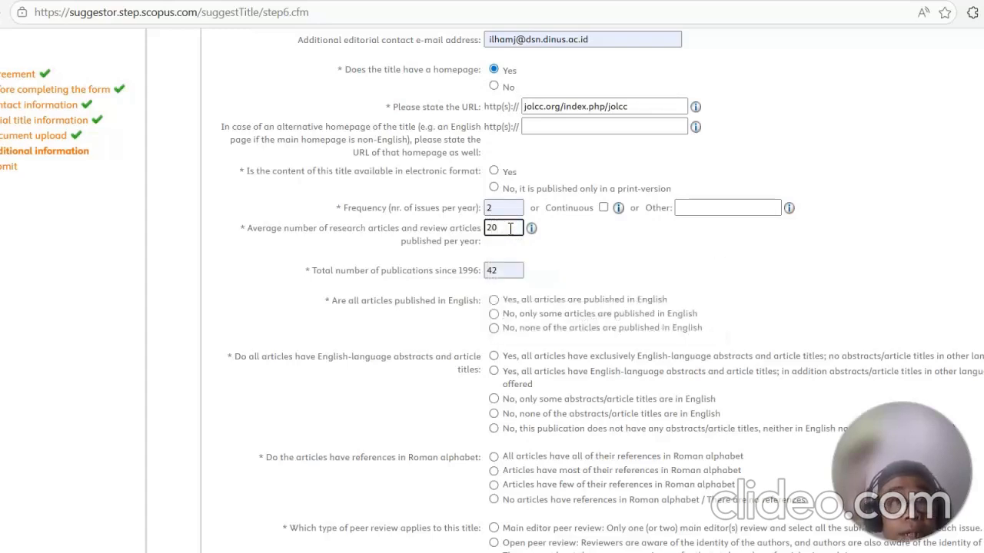
pyautogui.click(514, 272)
pyautogui.write('0')
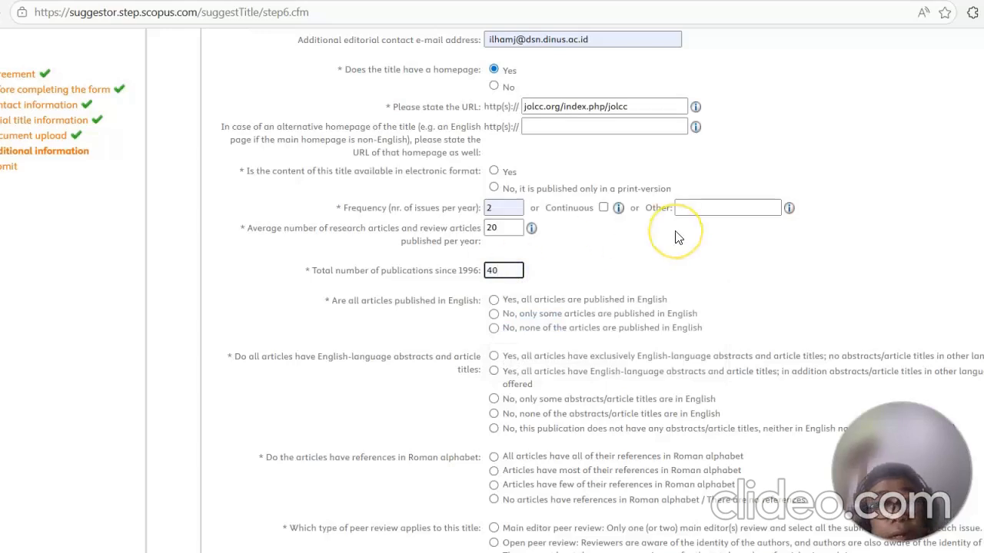
# Step: Answer that only some articles are published in English and choose Indonesian as the other article language
pyautogui.scroll(-1, 676, 239)
pyautogui.scroll(-1, 692, 215)
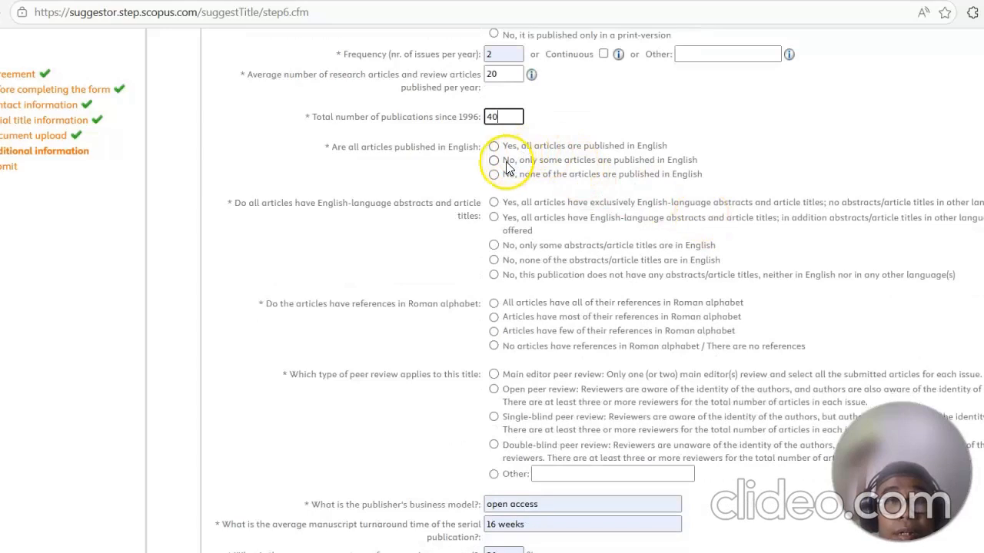
pyautogui.click(494, 161)
pyautogui.click(562, 202)
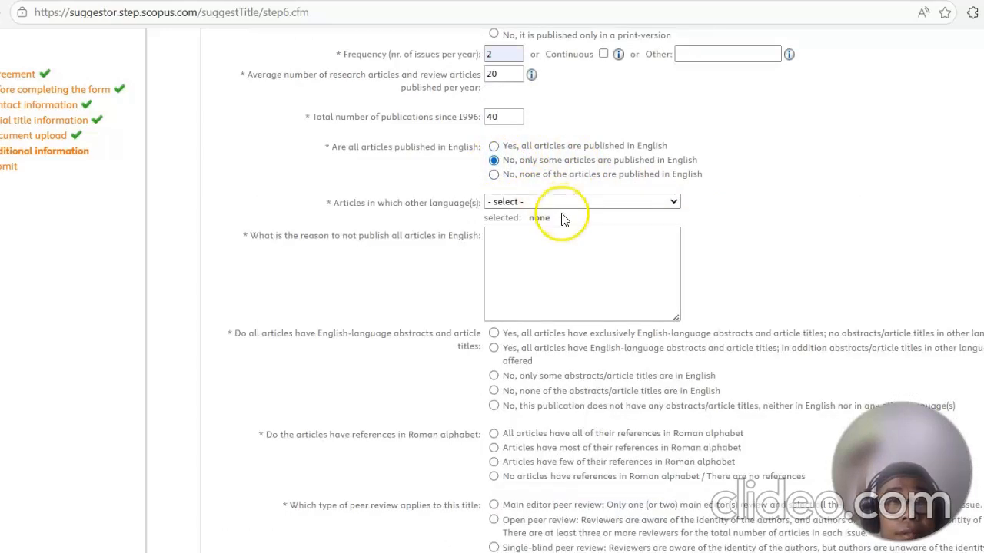
pyautogui.scroll(-1, 564, 313)
pyautogui.scroll(-6, 563, 314)
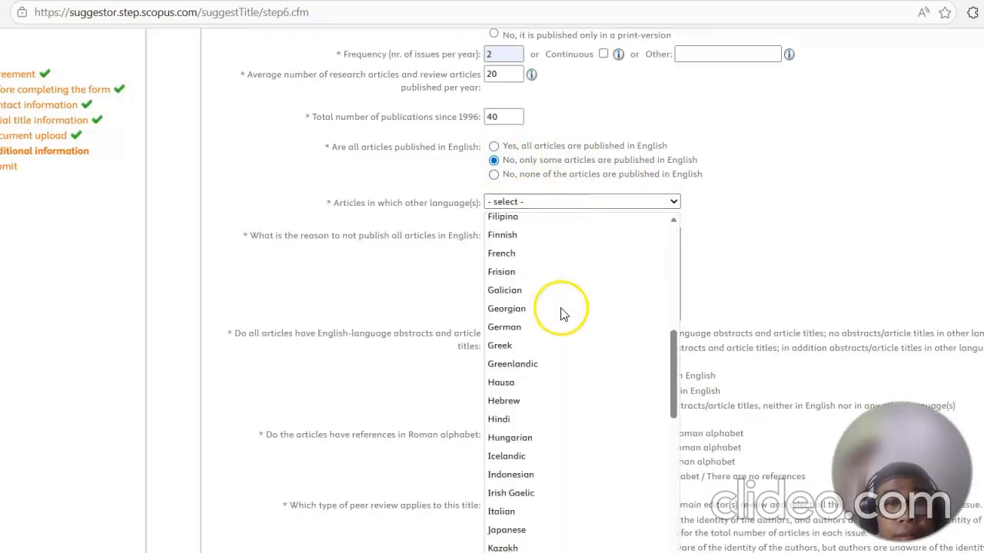
pyautogui.click(554, 423)
# Step: Enter "to reach local non English speakers" as the reason for not publishing all articles in English
pyautogui.click(586, 251)
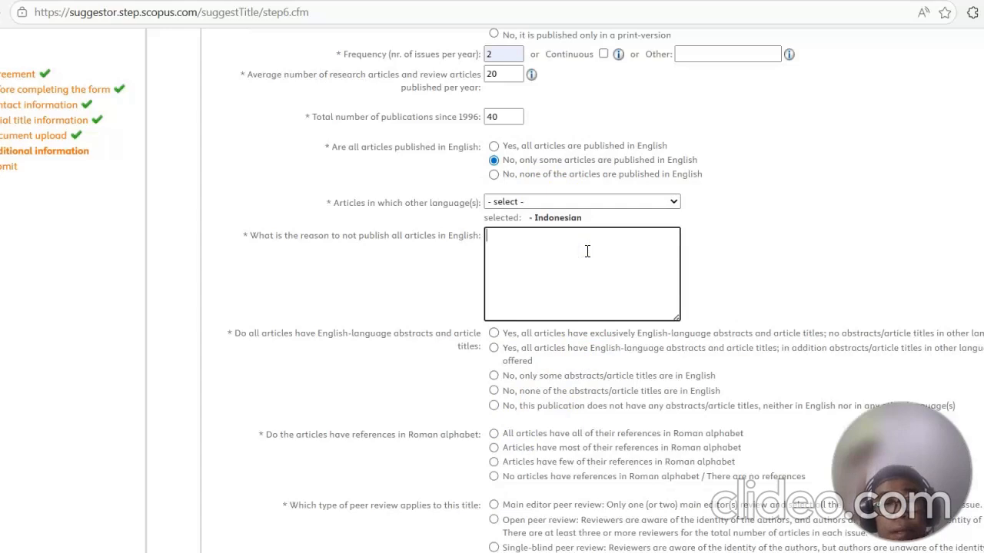
pyautogui.write('T')
pyautogui.press('BackSpace')
pyautogui.write('t')
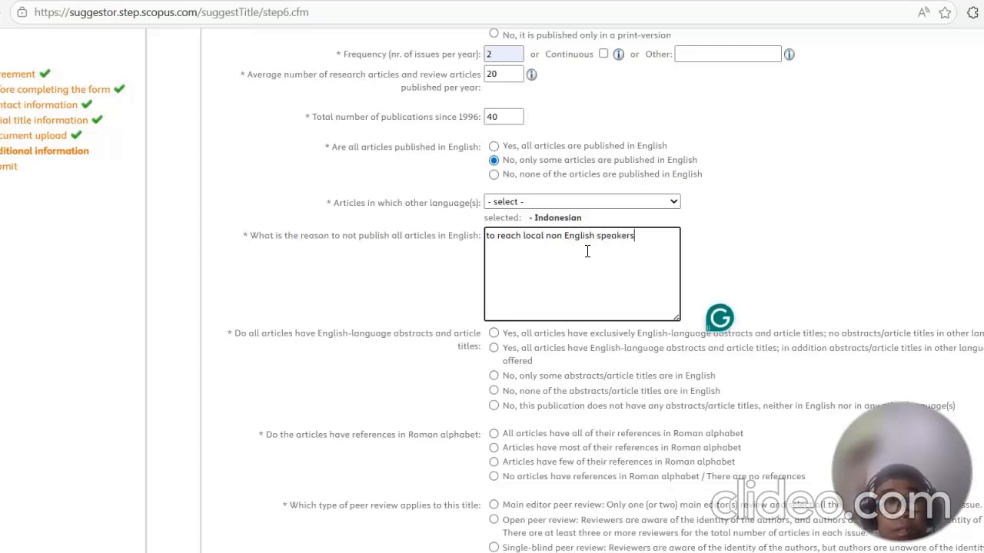
# Step: Answer that all articles have exclusively English abstracts and titles, and all references are in Roman alphabet
pyautogui.scroll(-2, 582, 248)
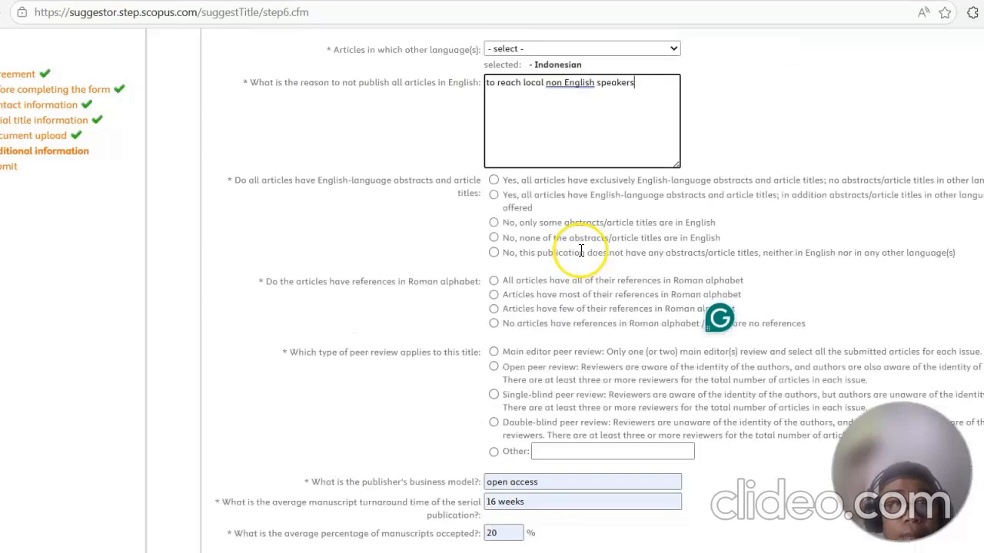
pyautogui.click(494, 179)
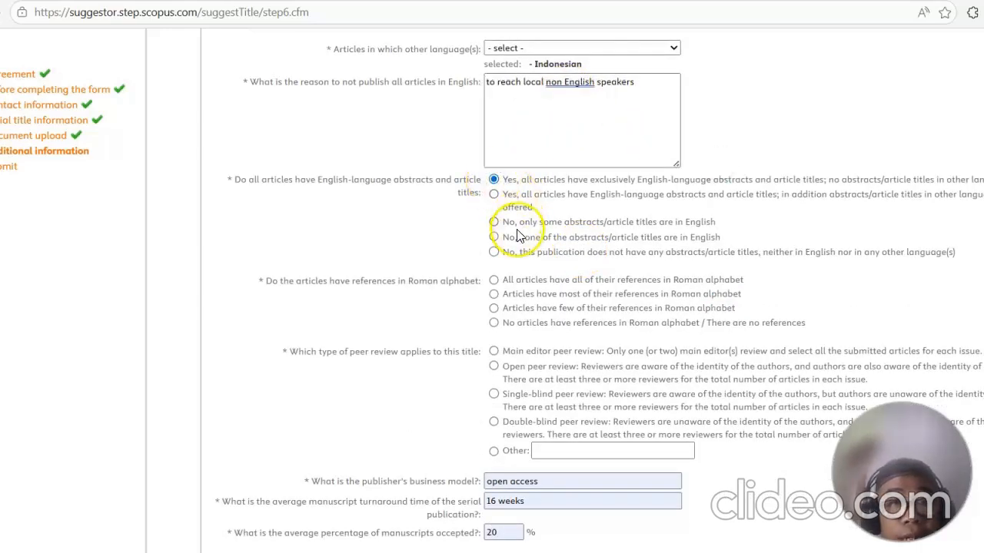
pyautogui.click(496, 283)
# Step: Select double-blind peer review as the review type applied to this title
pyautogui.scroll(-3, 588, 197)
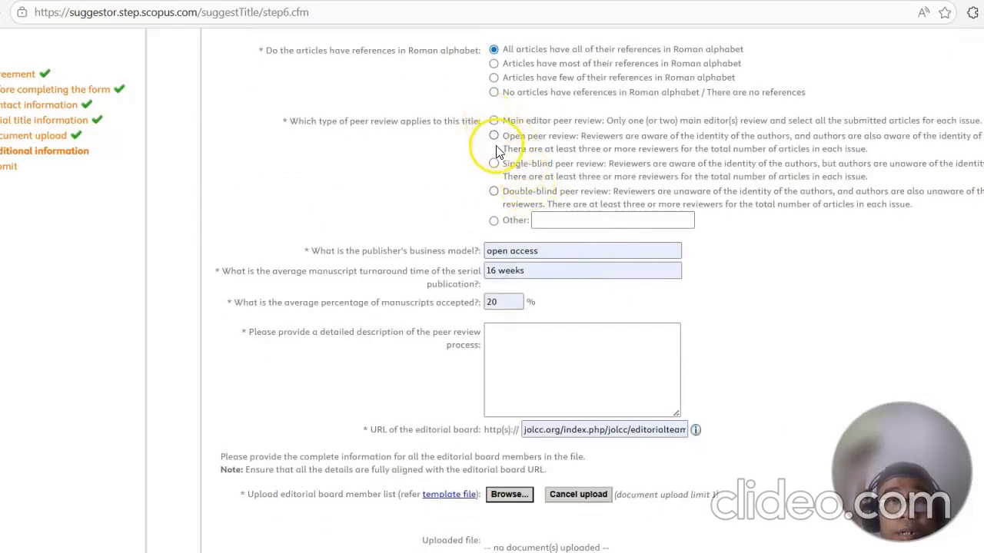
pyautogui.click(493, 191)
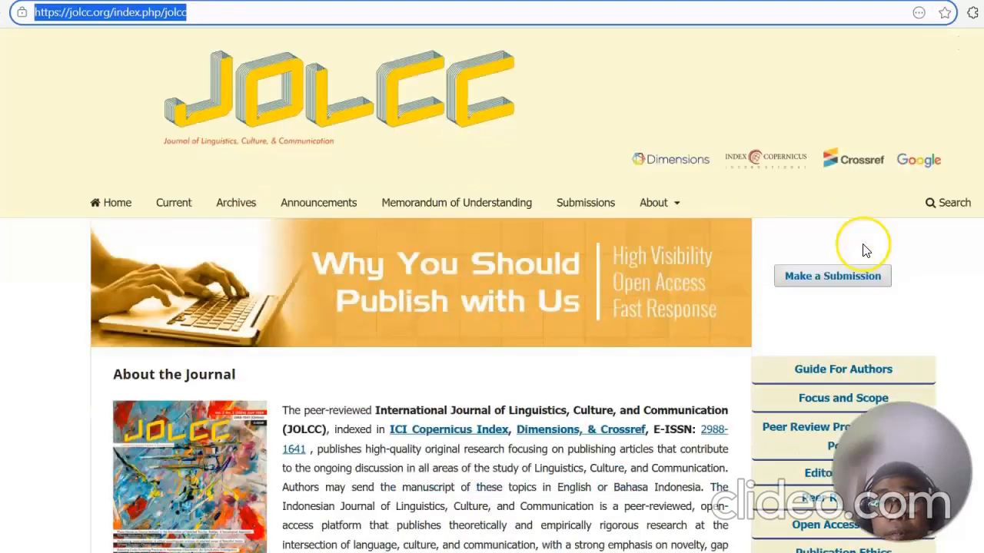
# Step: Open the journal's Peer Review Process and AI Use Policy page and compare it with the form's peer review fields
pyautogui.scroll(-3, 863, 248)
pyautogui.click(831, 260)
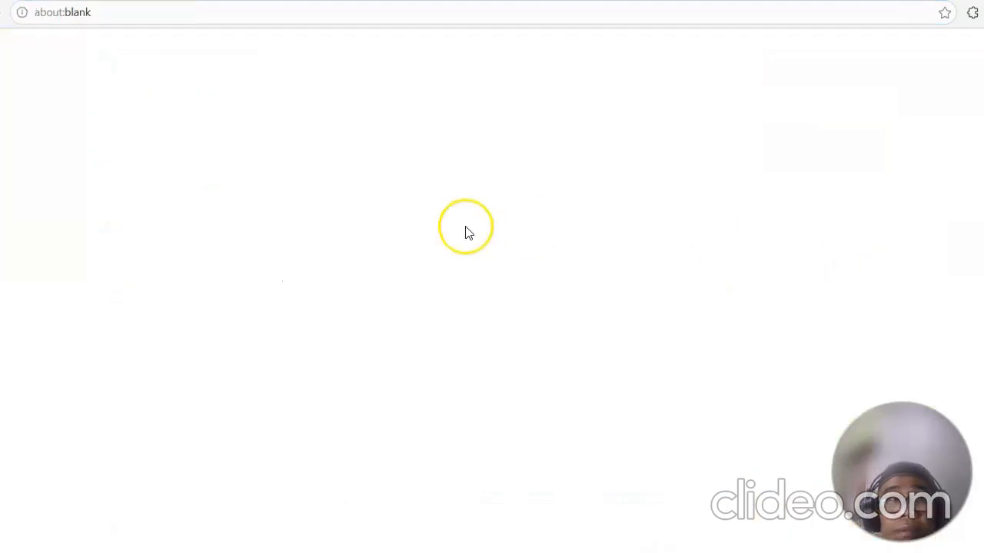
pyautogui.scroll(-4, 413, 211)
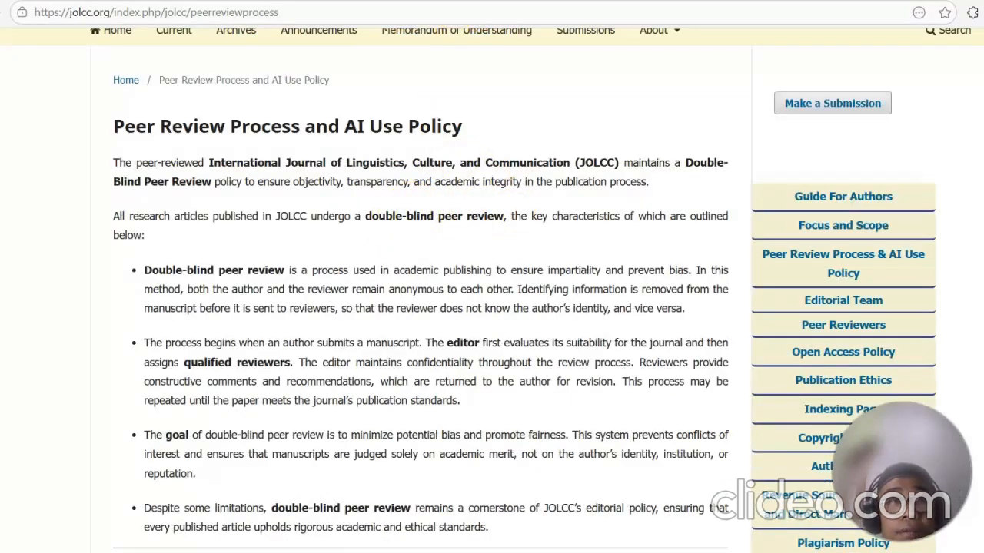
pyautogui.click(477, 0)
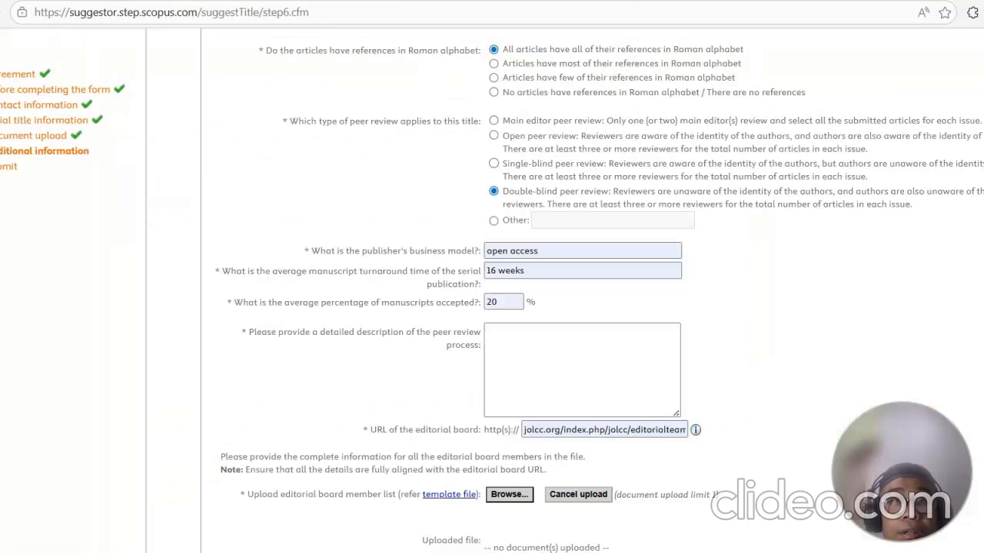
pyautogui.scroll(-1, 560, 194)
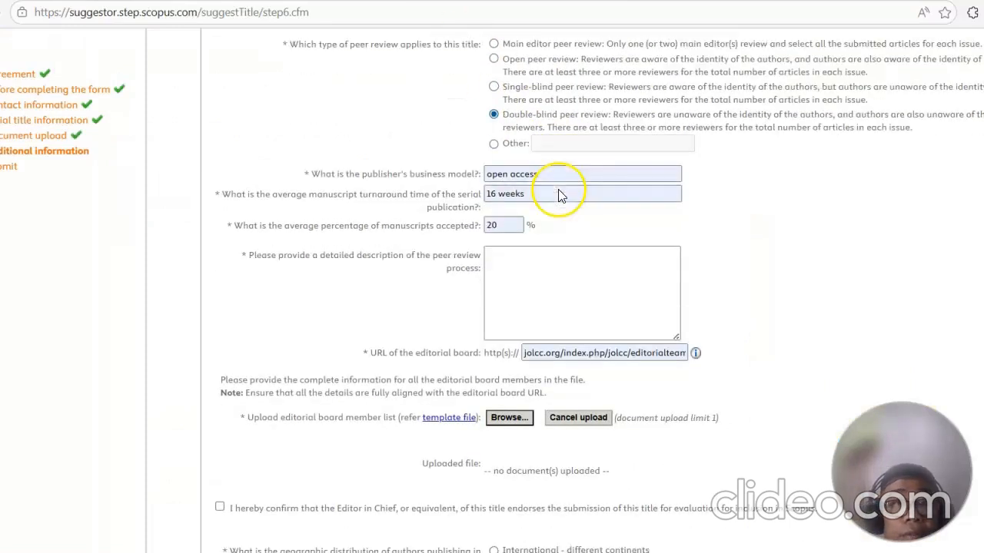
pyautogui.scroll(1, 559, 194)
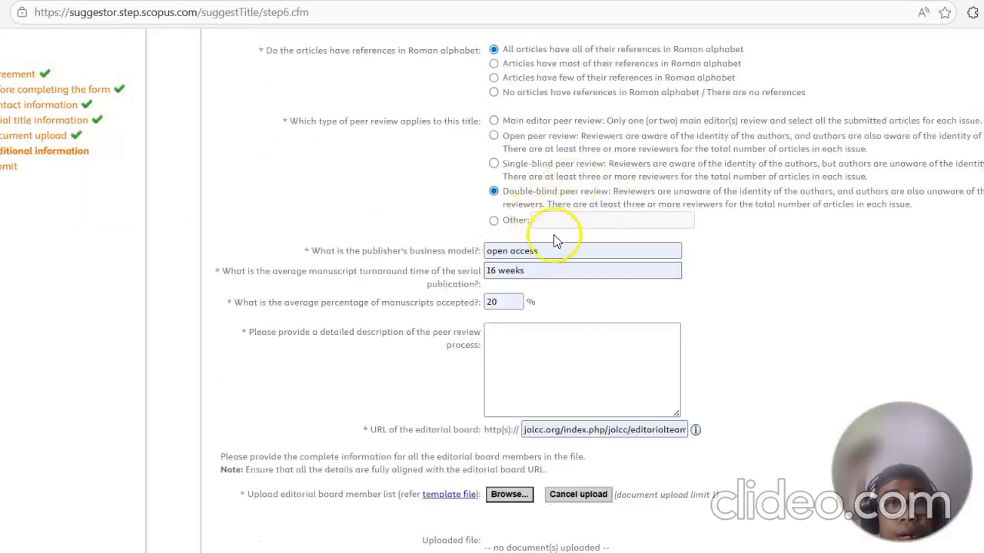
pyautogui.scroll(-1, 568, 256)
pyautogui.scroll(-1, 568, 256)
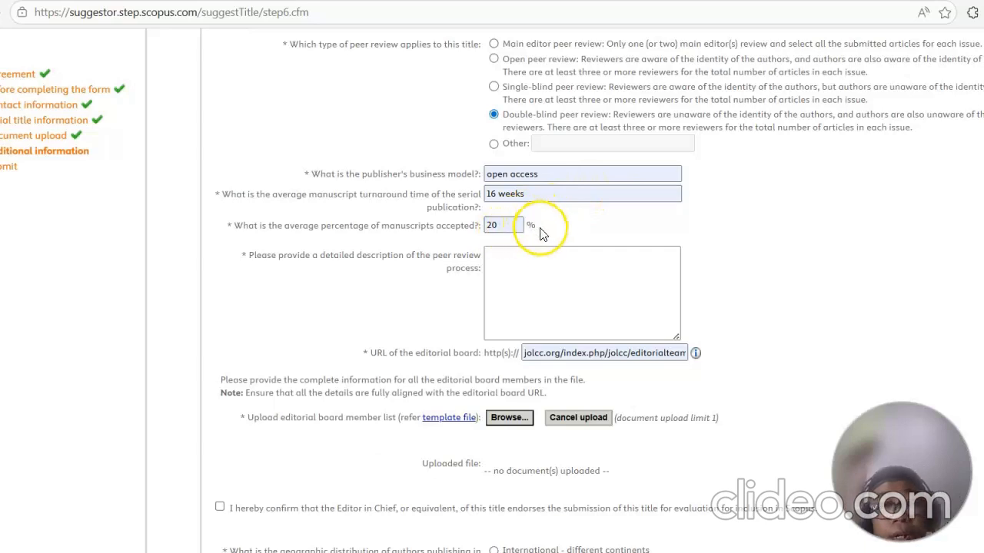
pyautogui.scroll(-1, 641, 192)
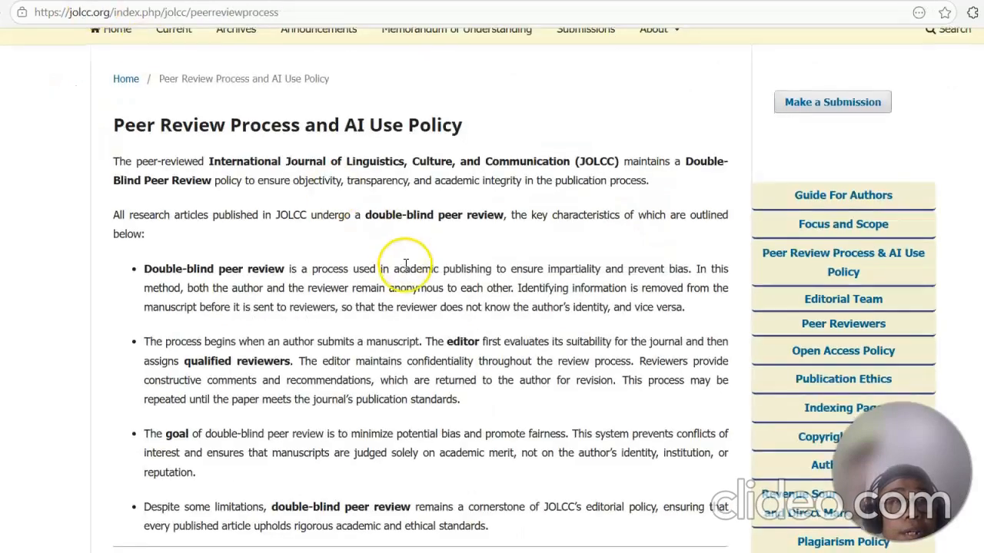
pyautogui.scroll(-10, 406, 266)
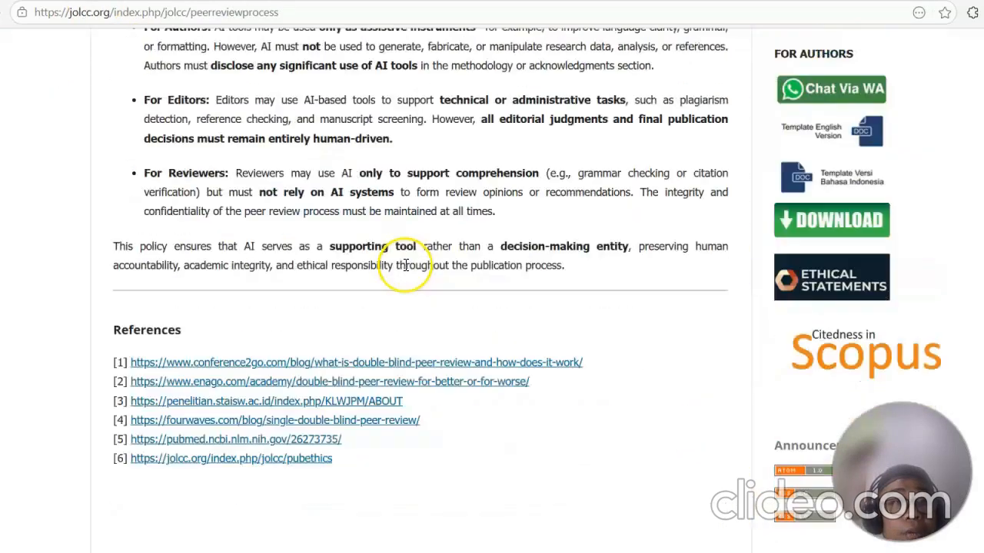
# Step: Select and copy the full Peer Review Process and AI Use Policy text from the journal page
pyautogui.scroll(2, 406, 269)
pyautogui.moveTo(582, 384); pyautogui.dragTo(103, 218)
pyautogui.rightClick(154, 224)
pyautogui.click(172, 235)
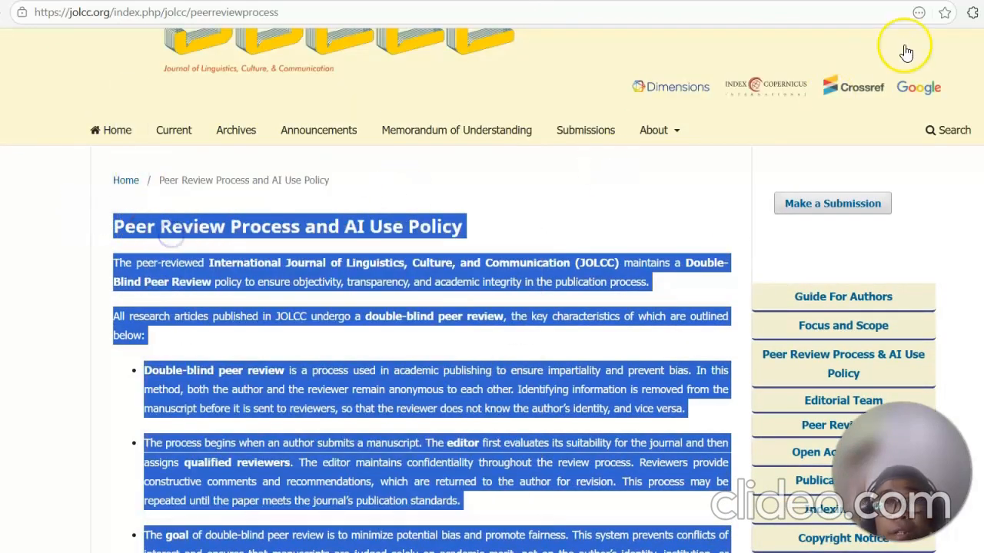
# Step: Ask ChatGPT to summarize the pasted peer review policy text into two paragraphs
pyautogui.hotkey('alt', 'Tab')
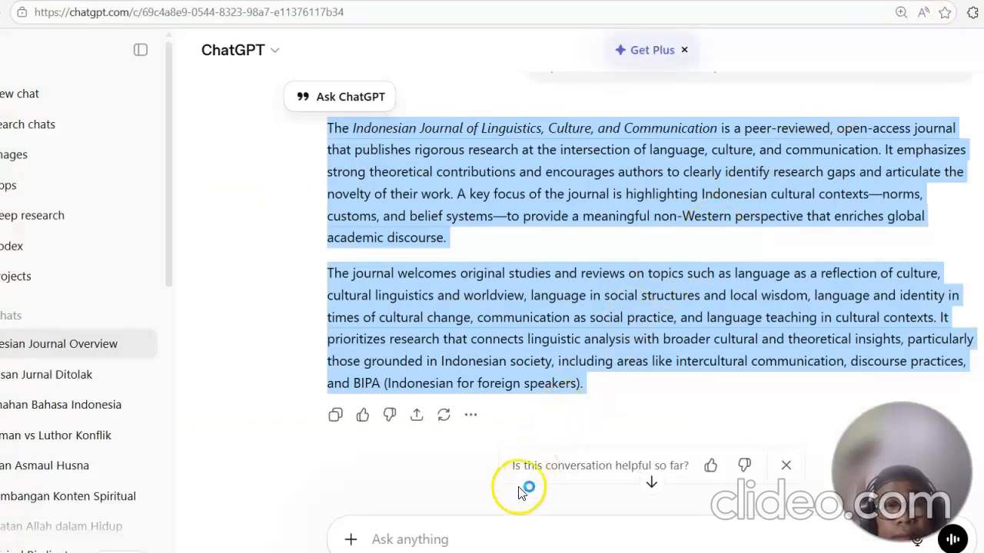
pyautogui.click(490, 538)
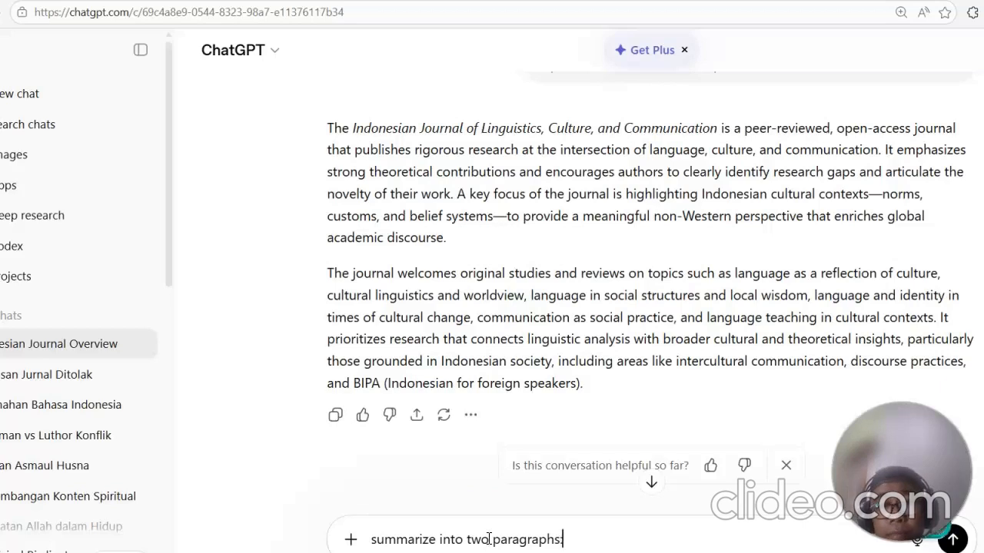
pyautogui.rightClick(590, 533)
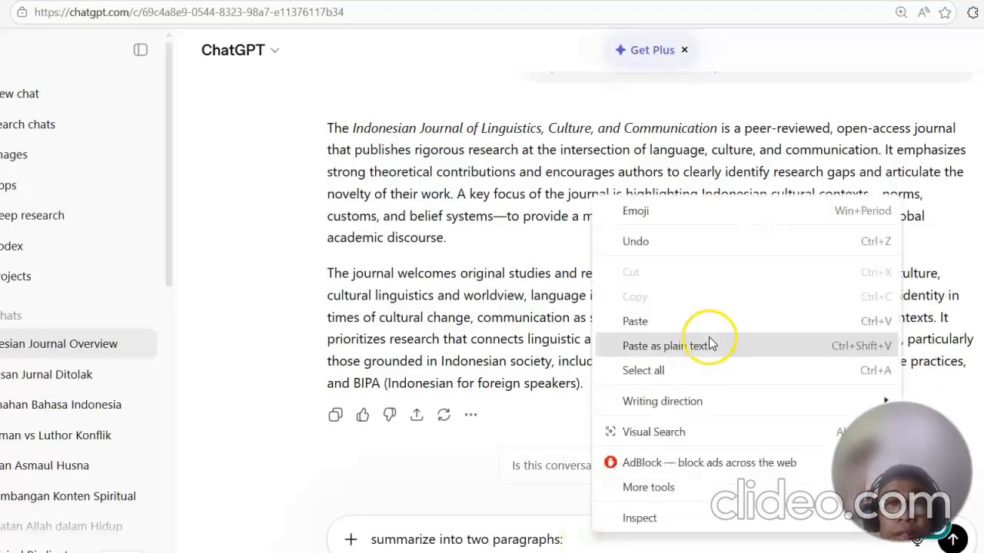
pyautogui.click(650, 282)
pyautogui.scroll(-3, 707, 238)
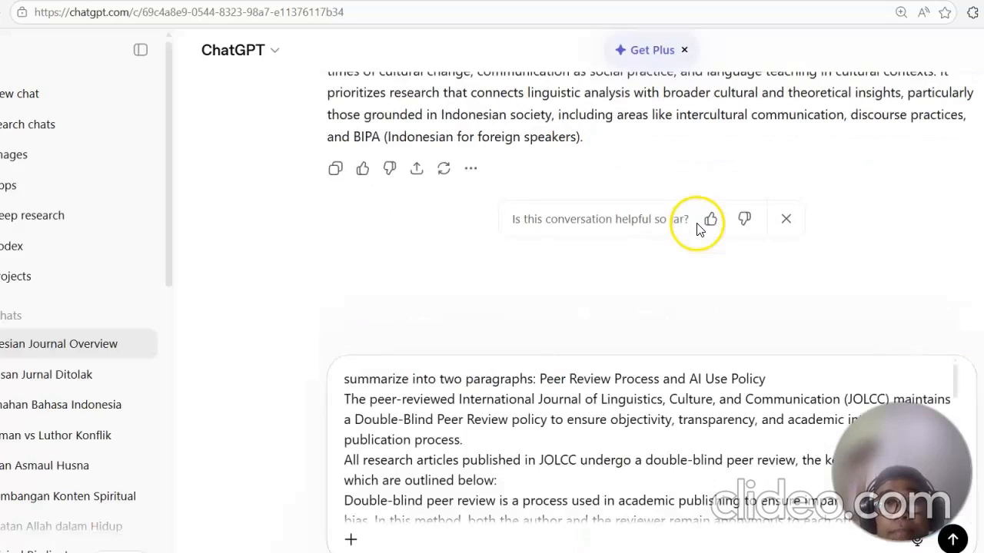
pyautogui.click(953, 540)
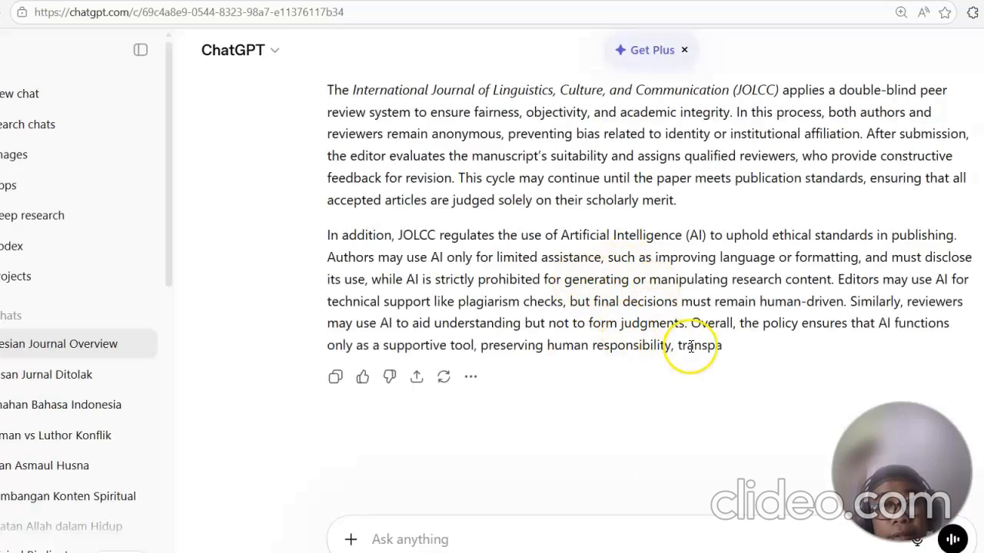
# Step: Copy ChatGPT's two-paragraph summary of the peer review policy
pyautogui.moveTo(899, 345); pyautogui.dragTo(333, 92)
pyautogui.rightClick(327, 91)
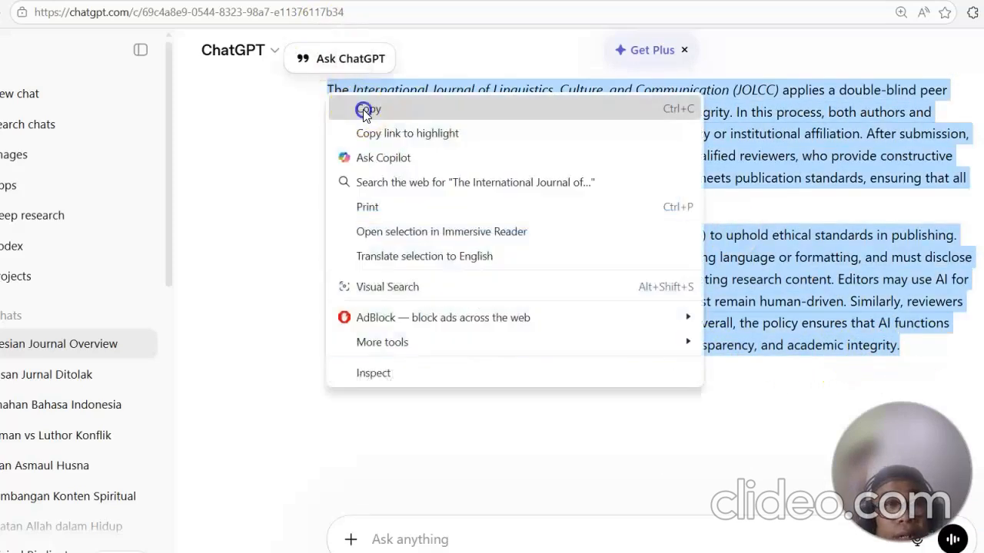
pyautogui.click(361, 108)
# Step: Paste the summary as plain text into the detailed description of the peer review process field
pyautogui.hotkey('alt', 'Tab')
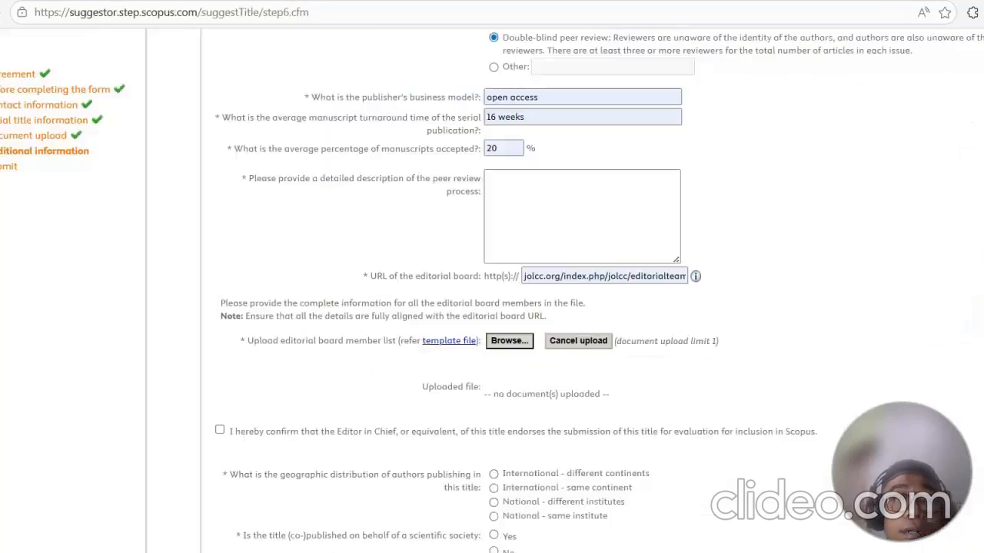
pyautogui.rightClick(539, 183)
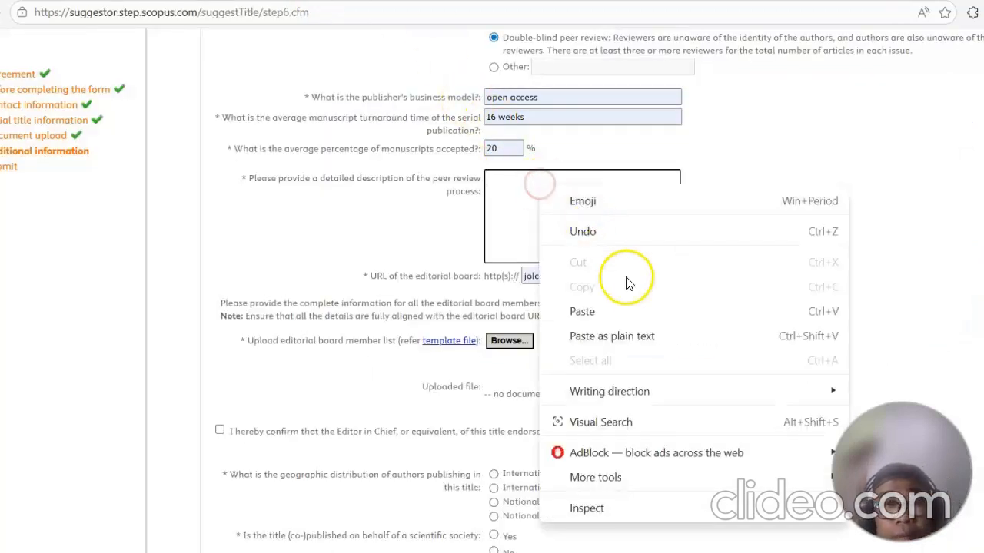
pyautogui.click(650, 336)
# Step: Open the editorial board member list template file from the form
pyautogui.scroll(-2, 796, 218)
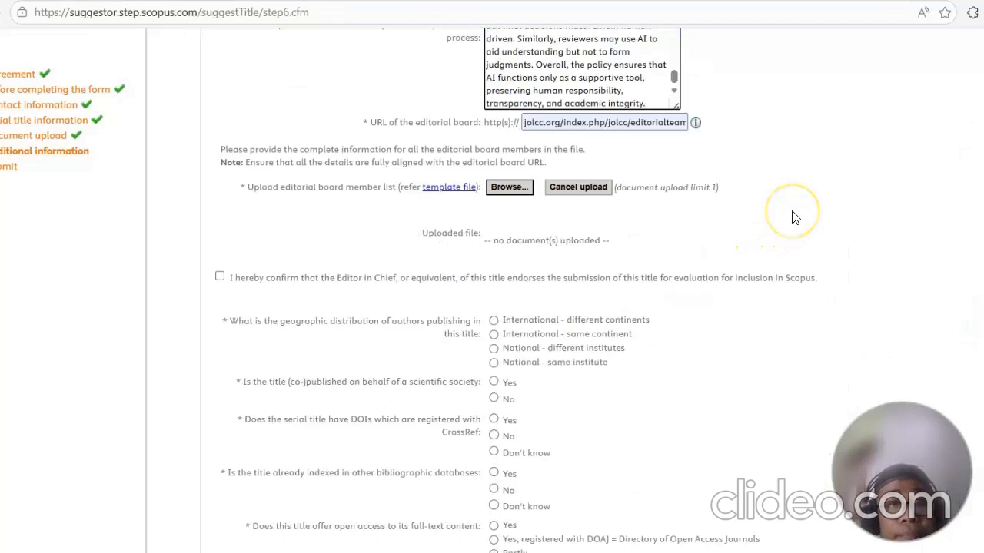
pyautogui.click(451, 188)
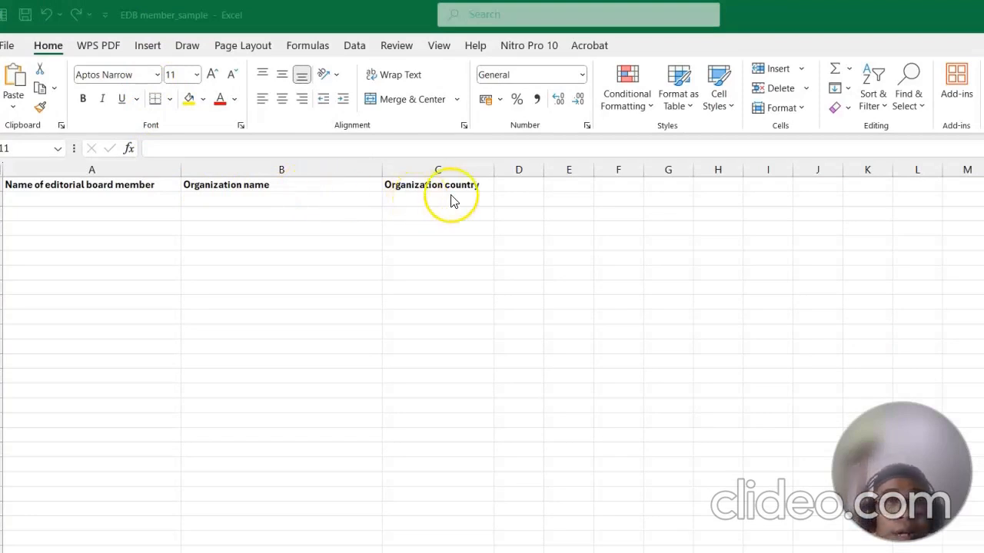
# Step: Switch to the Word document listing the editorial board members and read through it
pyautogui.moveTo(726, 550)
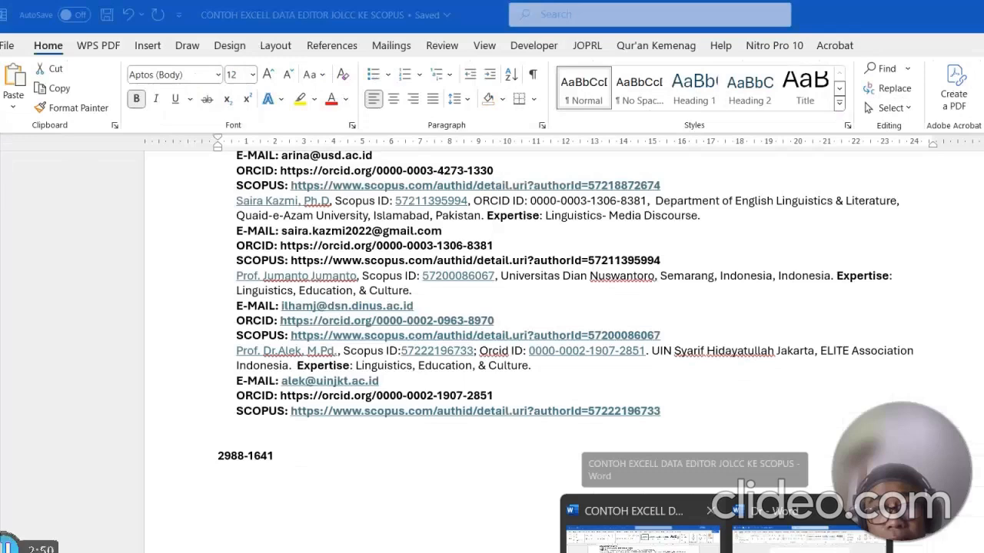
pyautogui.click(768, 538)
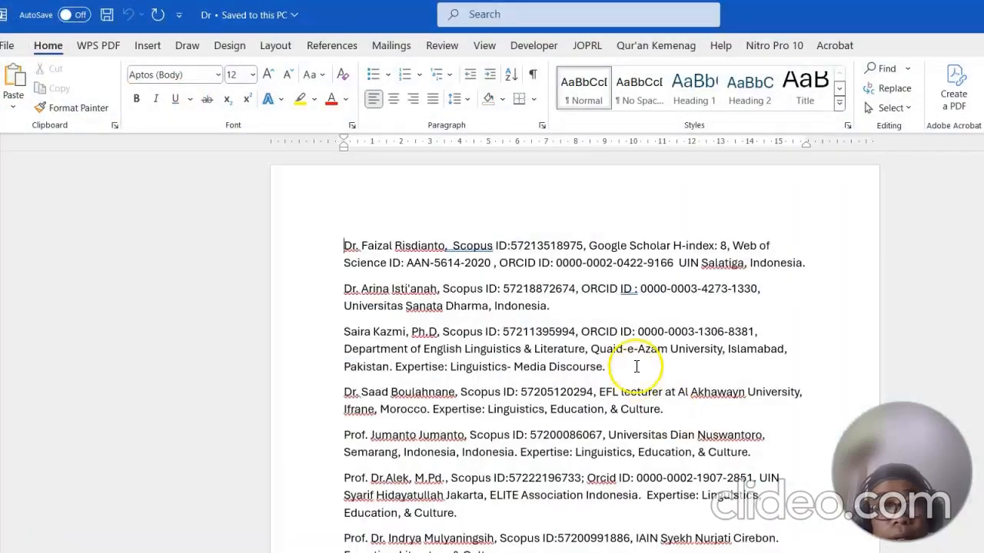
pyautogui.scroll(-15, 636, 366)
pyautogui.scroll(15, 636, 367)
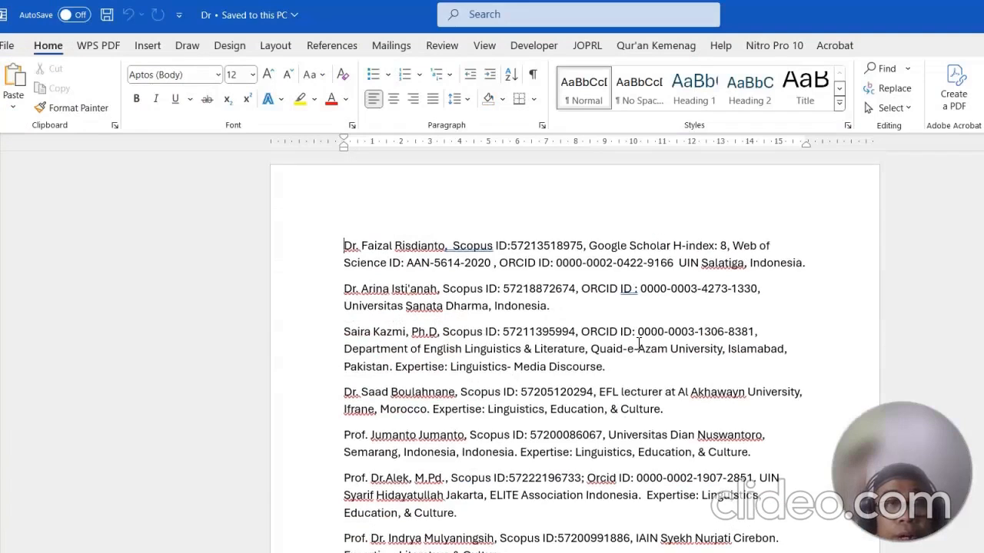
pyautogui.scroll(-10, 638, 344)
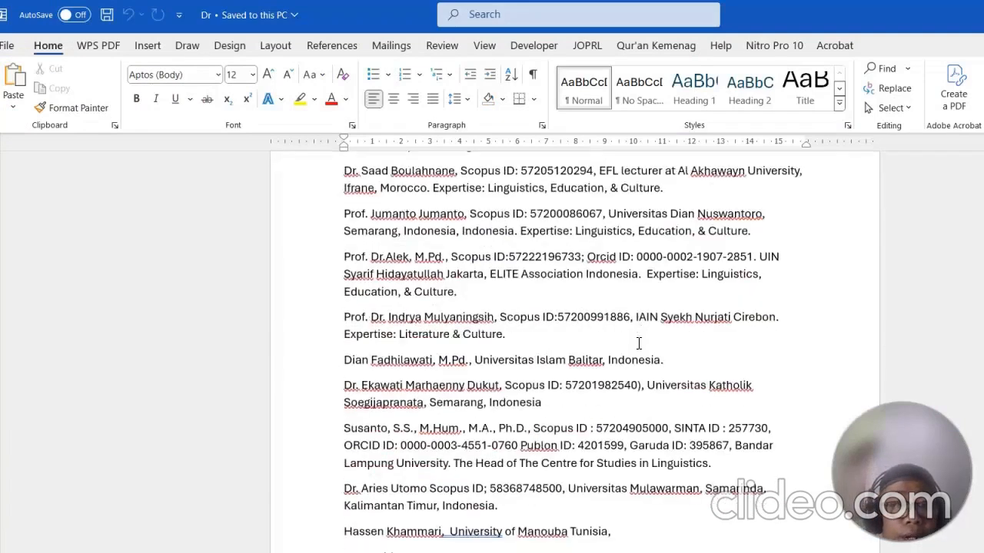
# Step: Open the Excel file of editorial board data and widen the organization name and member name columns
pyautogui.click(683, 552)
pyautogui.click(722, 532)
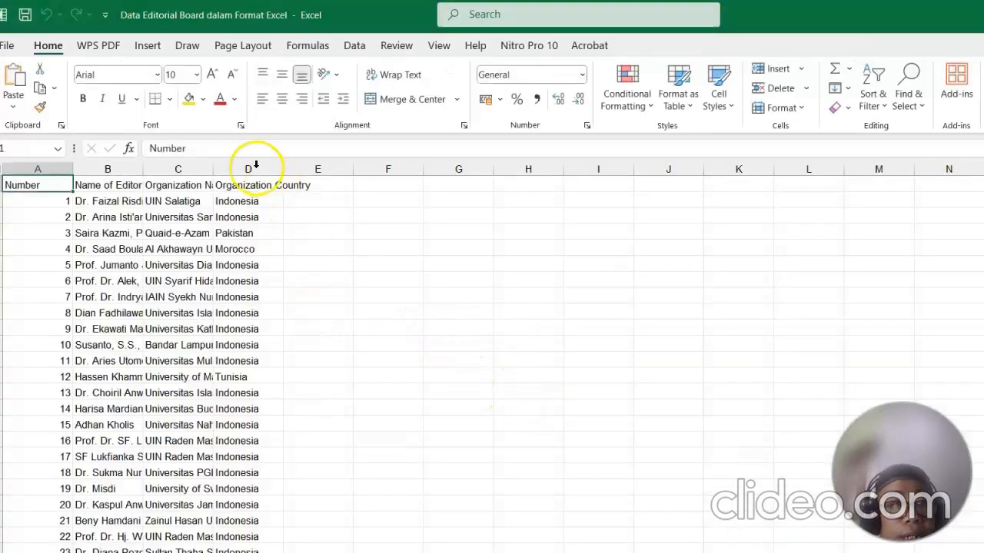
pyautogui.moveTo(214, 169); pyautogui.dragTo(419, 202)
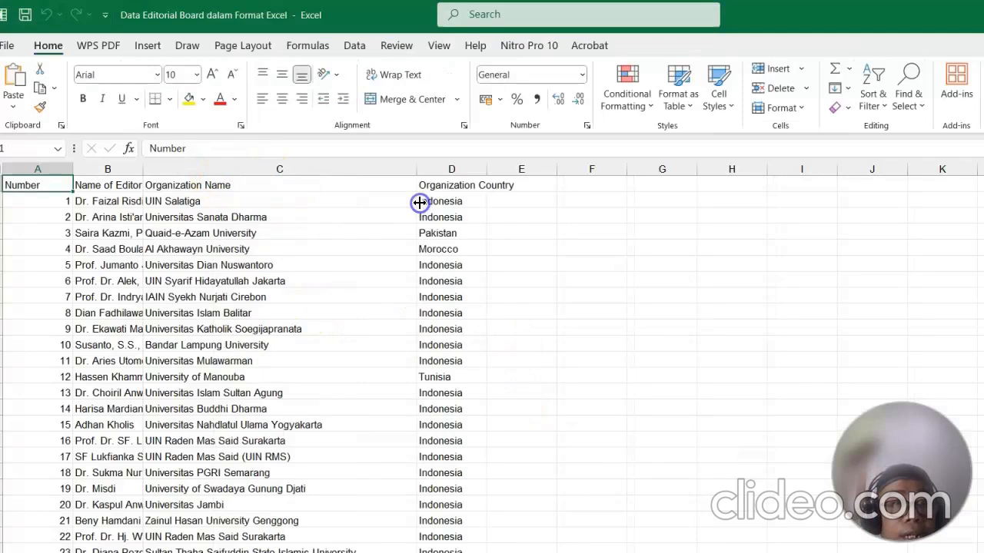
pyautogui.moveTo(174, 172); pyautogui.dragTo(265, 180)
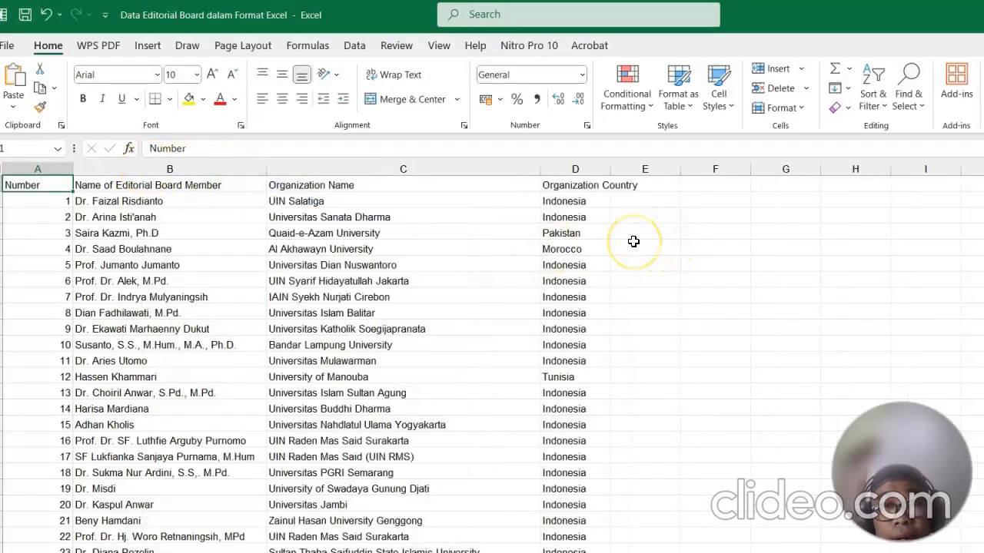
# Step: Save the Data Editorial Board dalam Format Excel workbook under the same name in Downloads, replacing the existing file
pyautogui.scroll(-2, 633, 242)
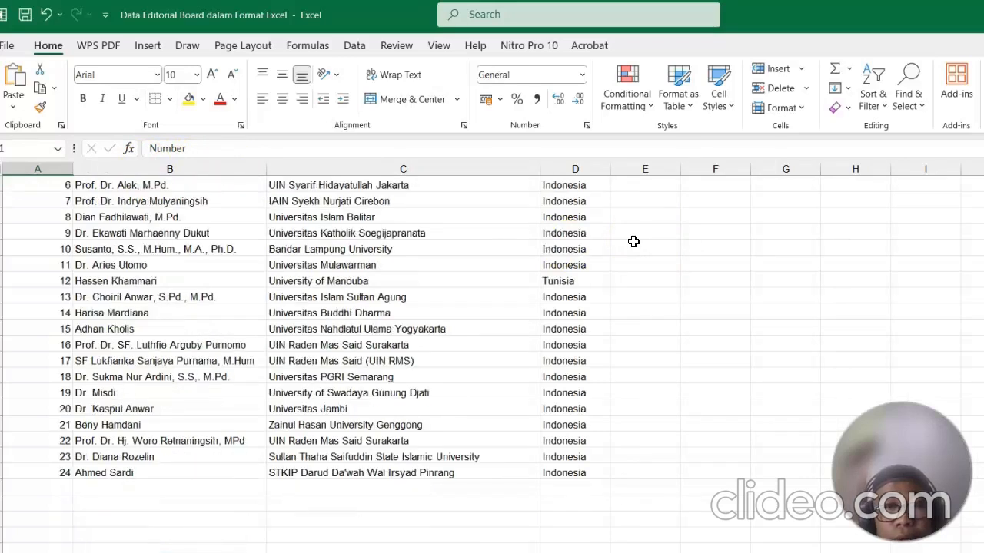
pyautogui.scroll(2, 633, 242)
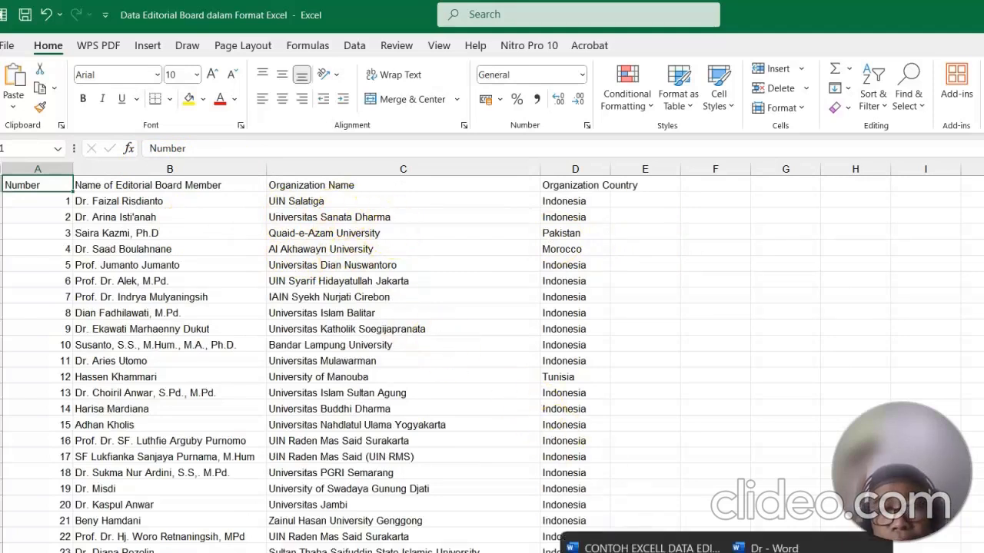
pyautogui.moveTo(690, 552)
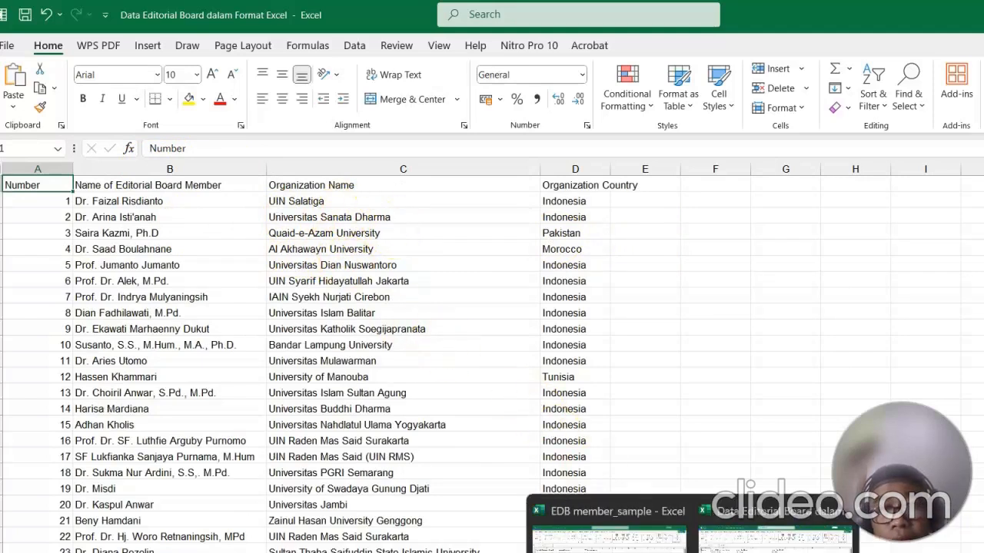
pyautogui.click(8, 47)
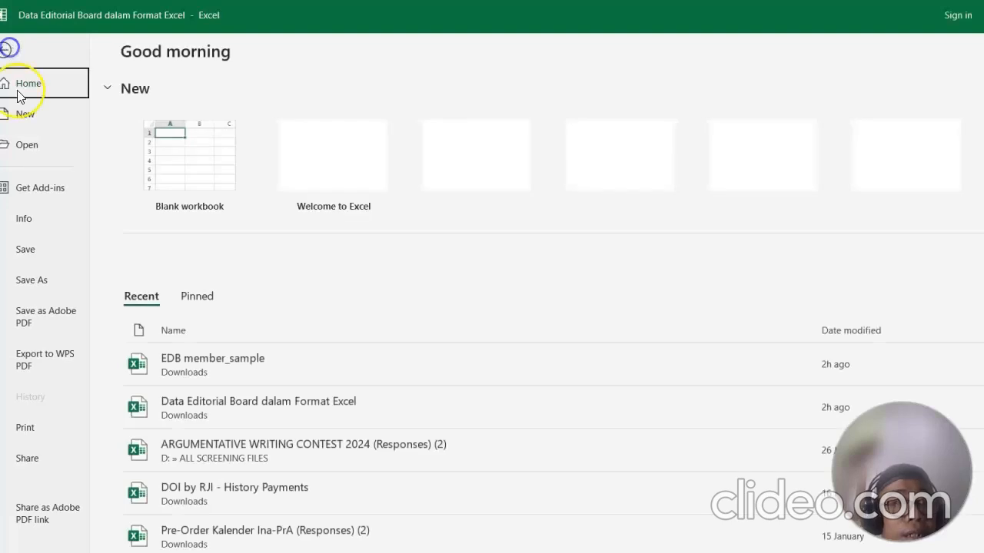
pyautogui.click(48, 279)
pyautogui.click(435, 165)
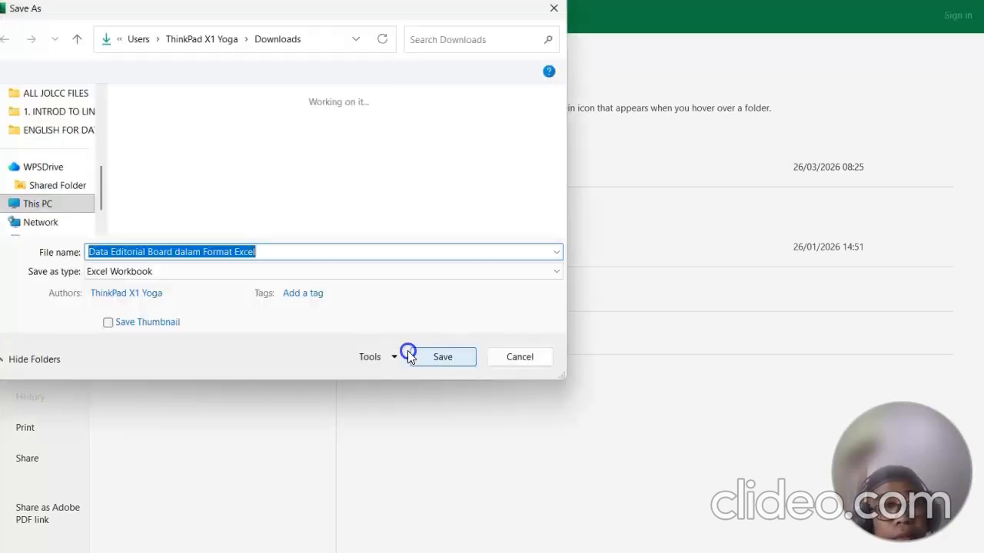
pyautogui.click(438, 357)
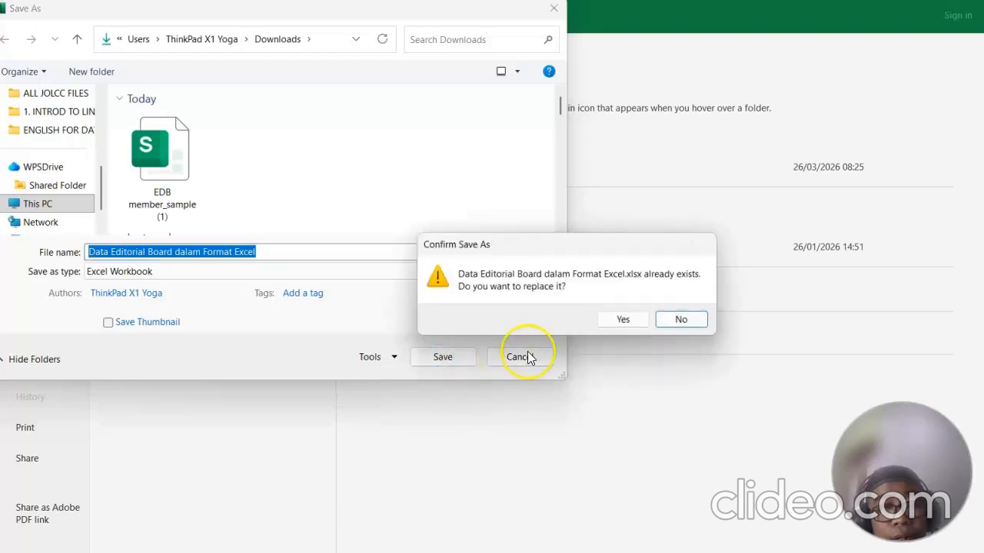
pyautogui.click(608, 320)
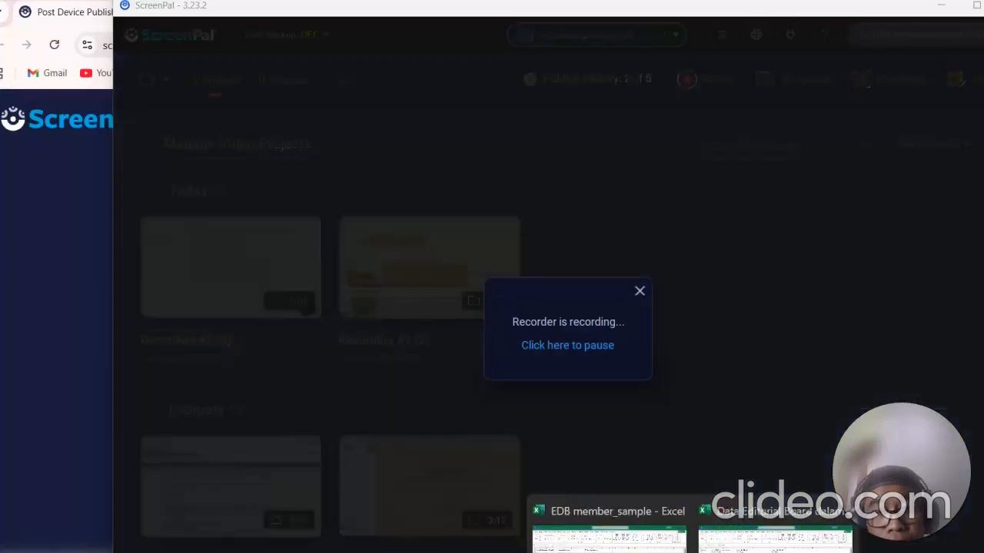
# Step: Upload the Data Editorial Board dalam Format Excel file as the editorial board member list and tick the Editor in Chief endorsement confirmation
pyautogui.click(753, 530)
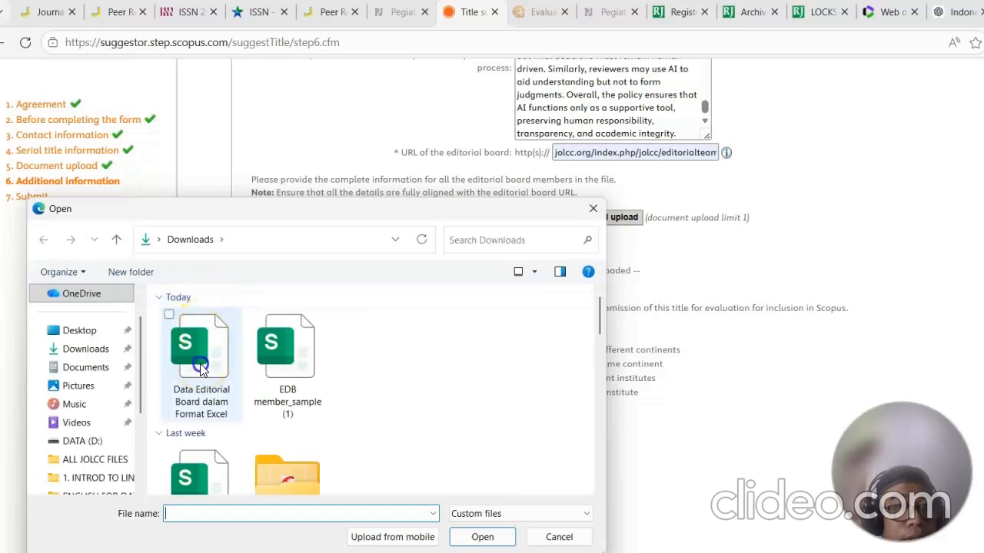
pyautogui.doubleClick(201, 367)
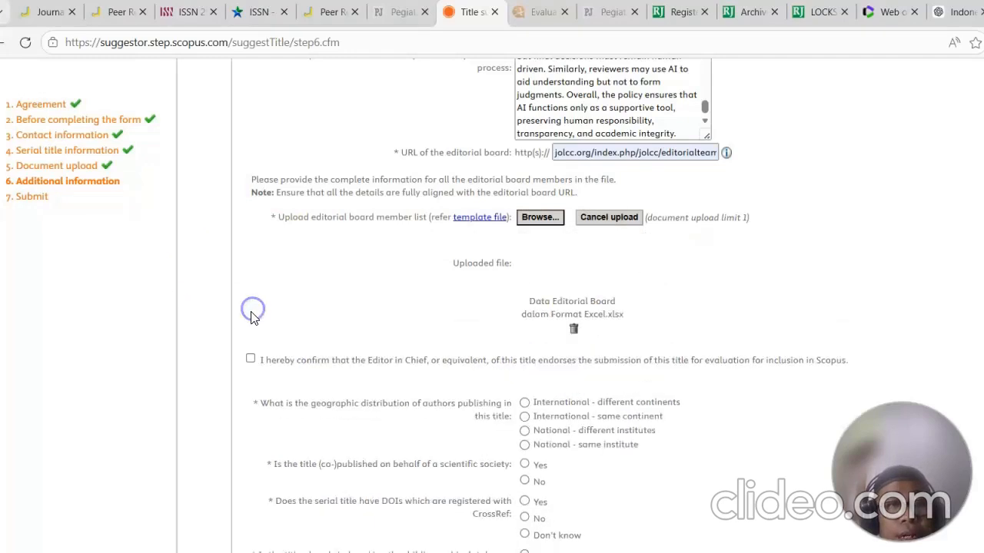
pyautogui.click(252, 358)
pyautogui.scroll(-2, 584, 430)
pyautogui.scroll(-1, 619, 434)
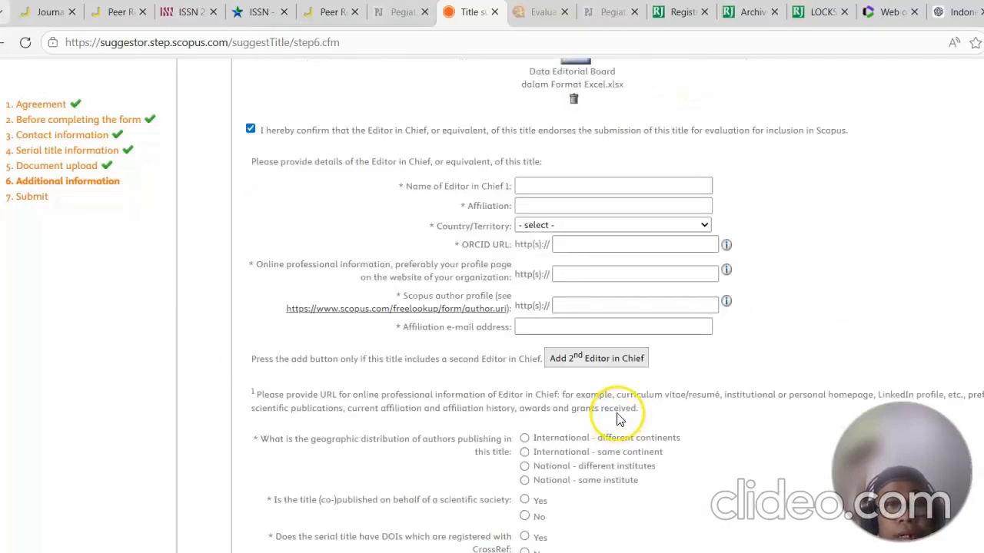
# Step: Enter the Editor in Chief's name, affiliation Universitas Islam Negeri Salatiga, and country Indonesia
pyautogui.click(590, 186)
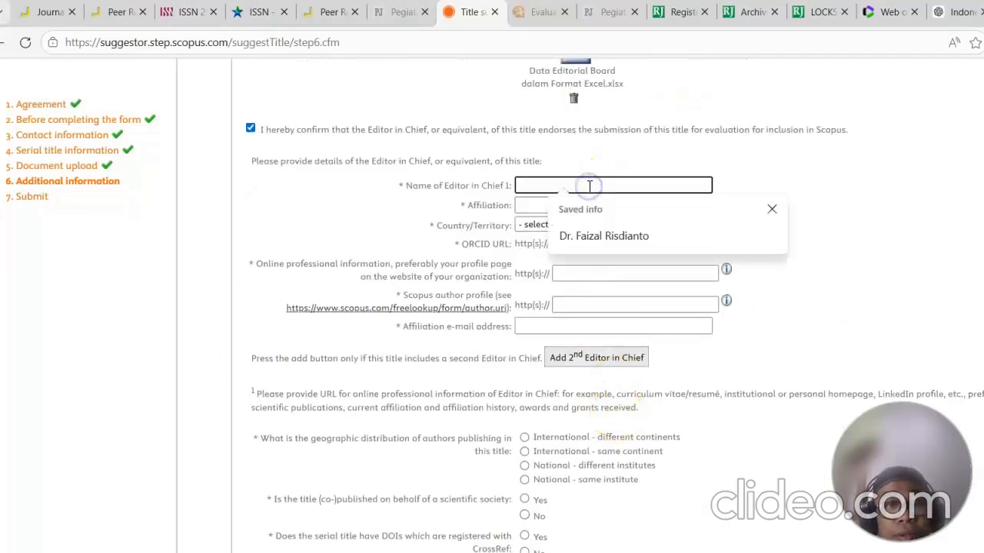
pyautogui.click(588, 235)
pyautogui.click(596, 206)
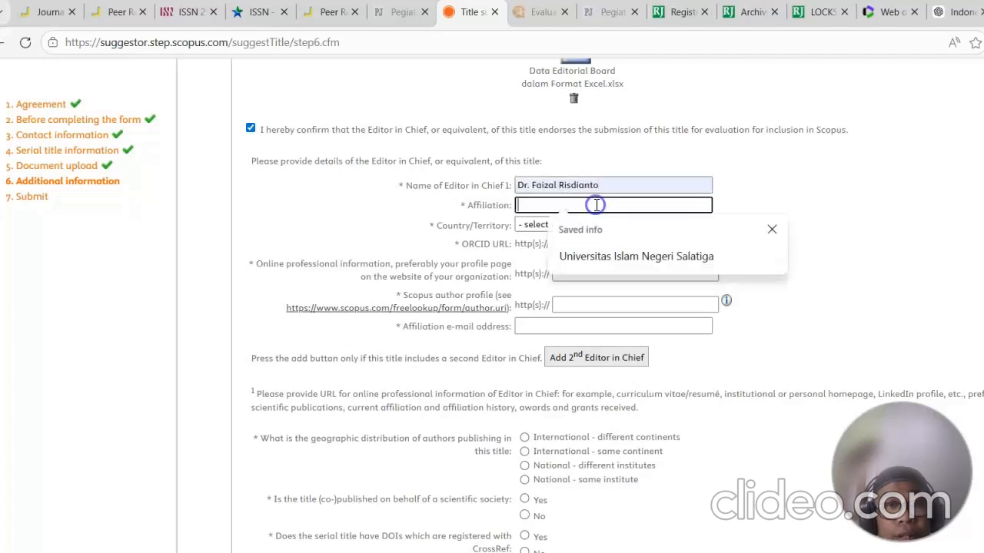
pyautogui.click(604, 257)
pyautogui.click(631, 225)
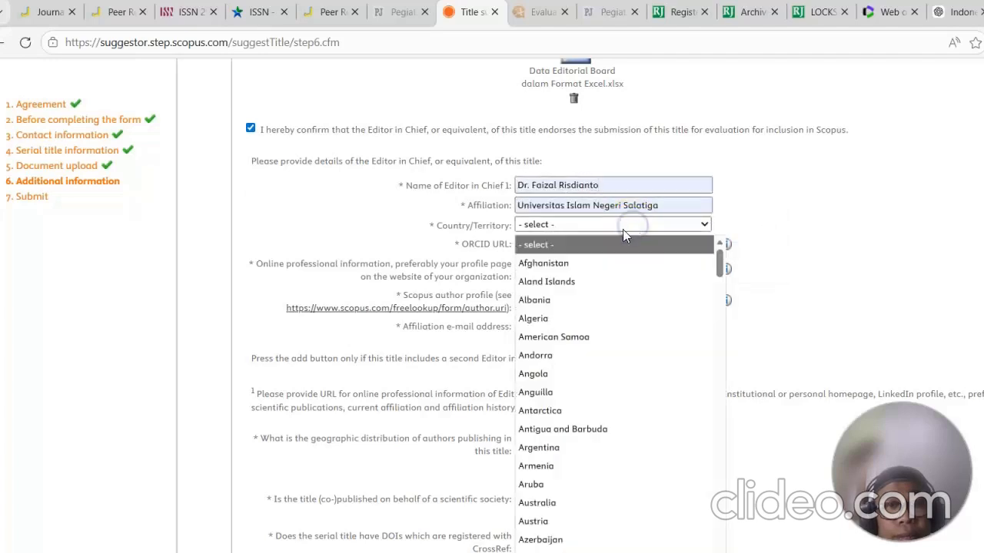
pyautogui.scroll(-20, 604, 374)
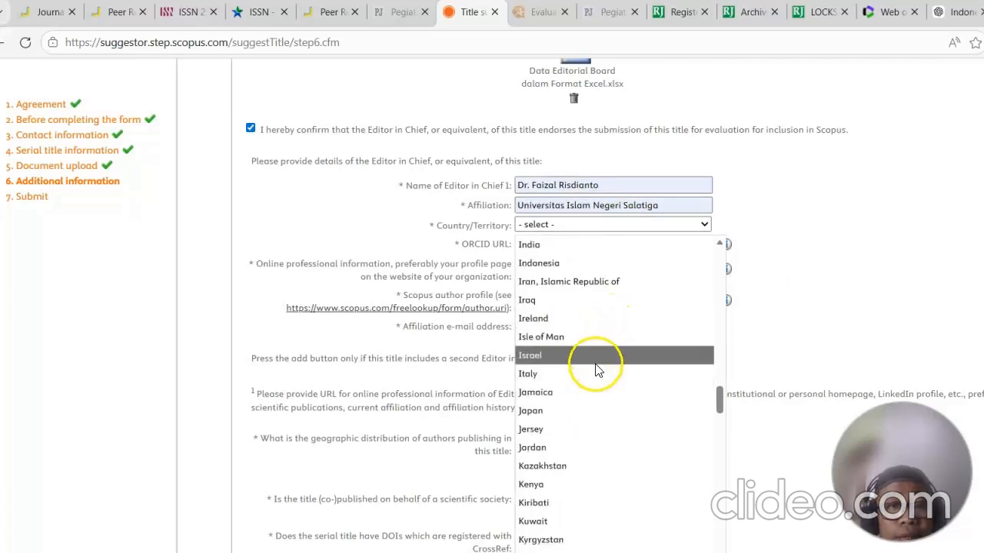
pyautogui.click(611, 263)
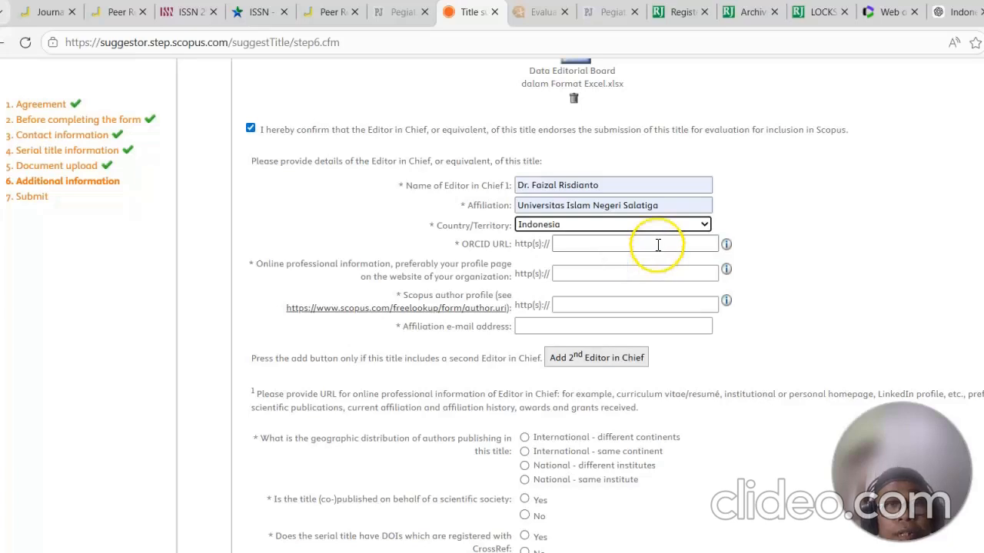
# Step: Fill in the Editor in Chief's ORCID URL and Google Scholar profile URL from the saved entries
pyautogui.click(658, 244)
pyautogui.click(655, 282)
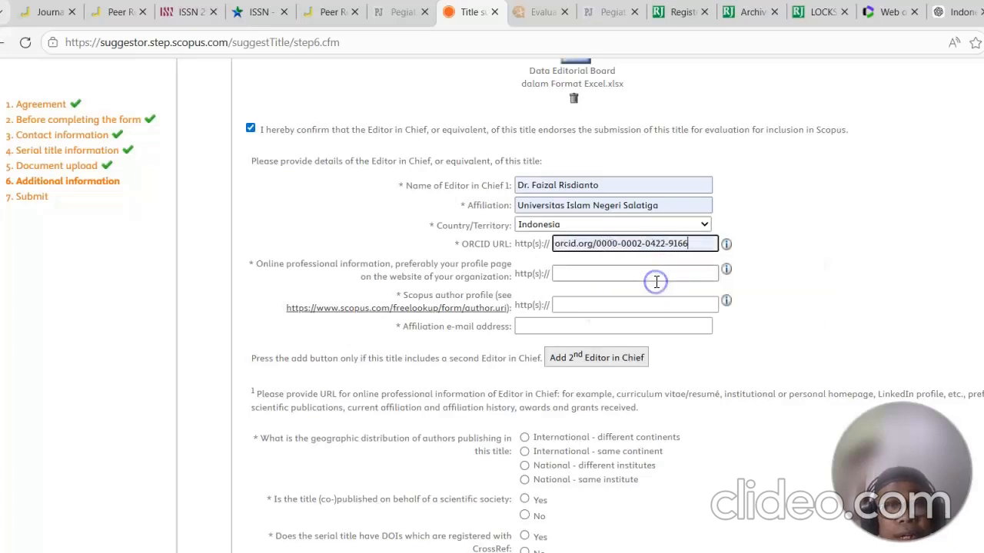
pyautogui.click(631, 273)
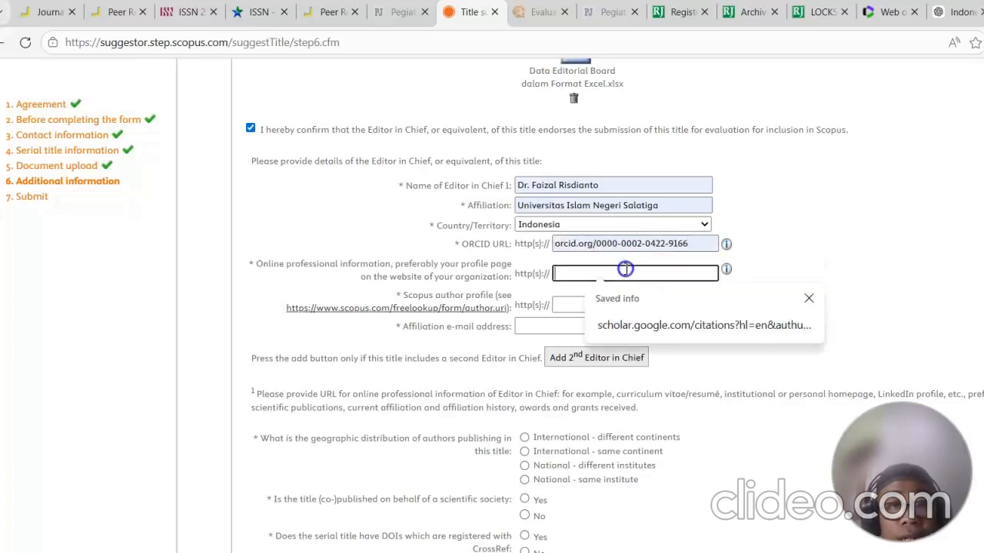
pyautogui.click(638, 336)
# Step: Fill in the Editor in Chief's Scopus author profile URL and affiliation e-mail address
pyautogui.click(627, 305)
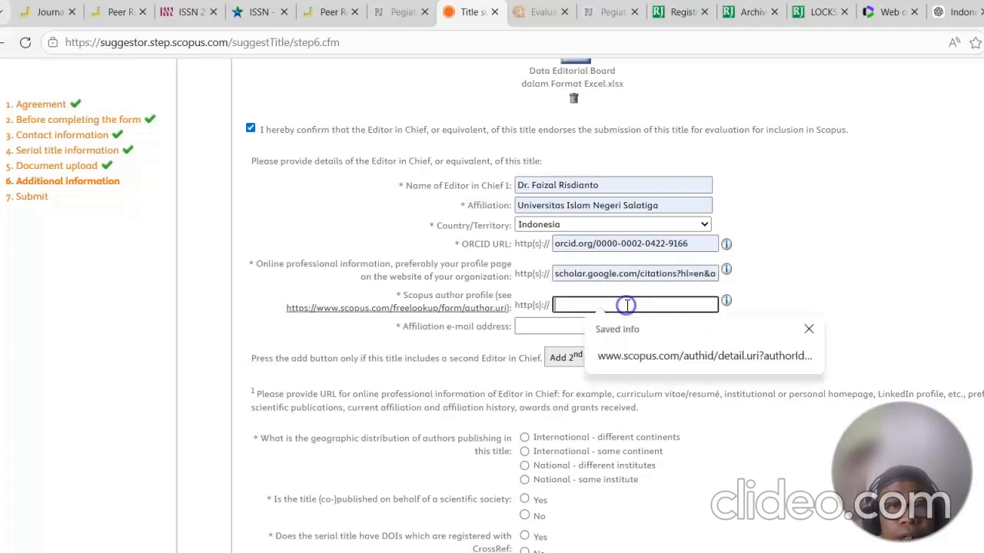
pyautogui.click(626, 351)
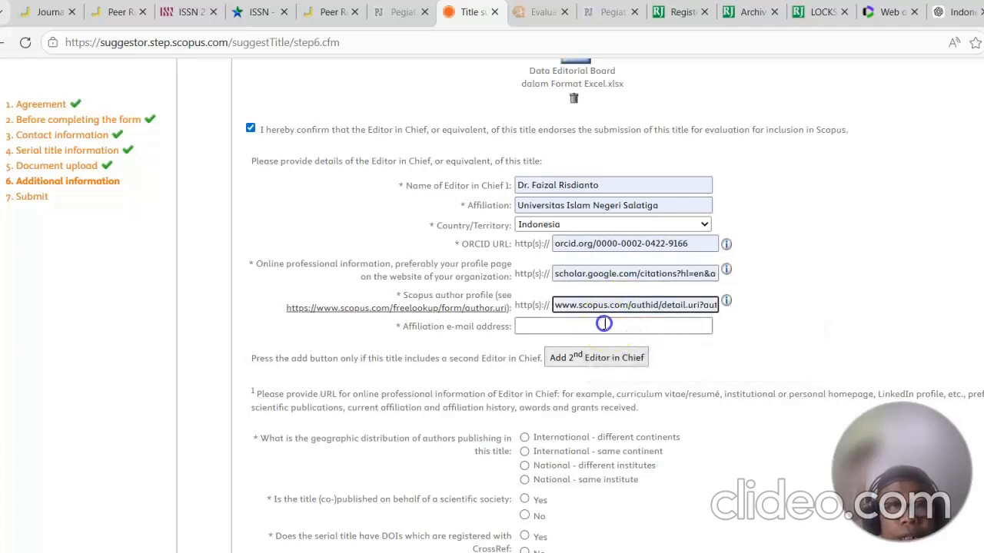
pyautogui.click(604, 326)
pyautogui.click(637, 374)
# Step: Set the geographic distribution of authors to International - different continents, listing Morocco, Tunisia, Pakistan and Indonesia as example countries
pyautogui.scroll(-2, 764, 332)
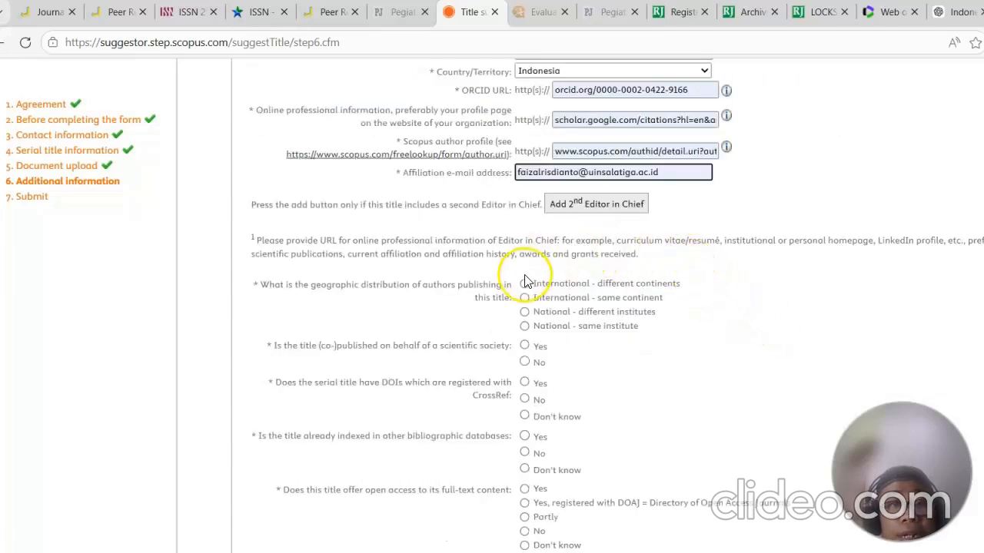
pyautogui.scroll(-2, 538, 284)
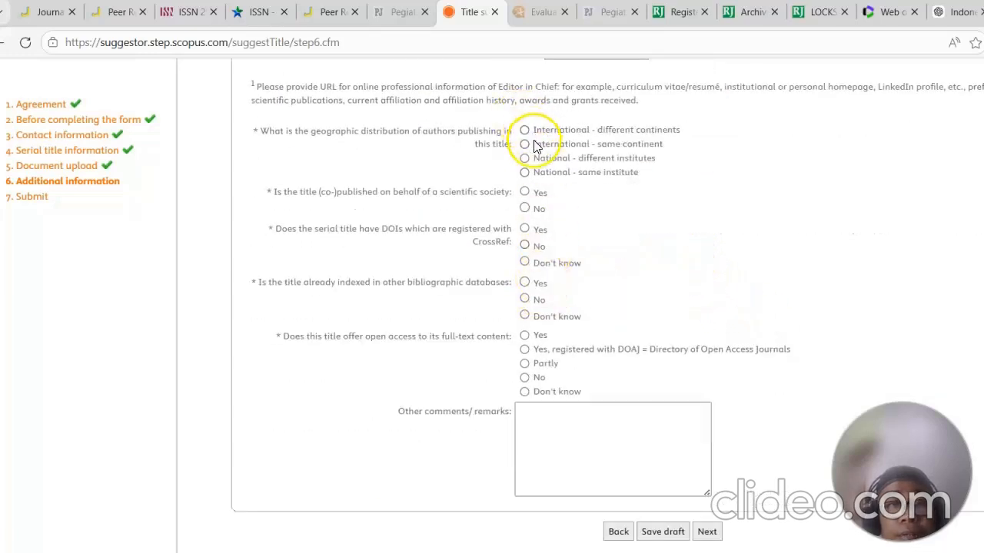
pyautogui.click(524, 132)
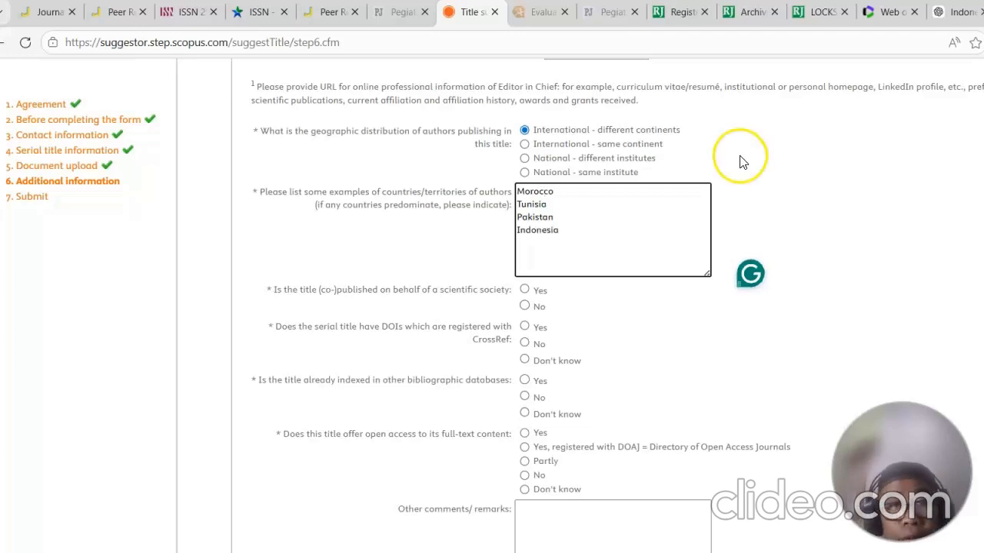
# Step: State that the title is published on behalf of the Indonesian Pragmatics Association, acronym INAPRA
pyautogui.click(525, 290)
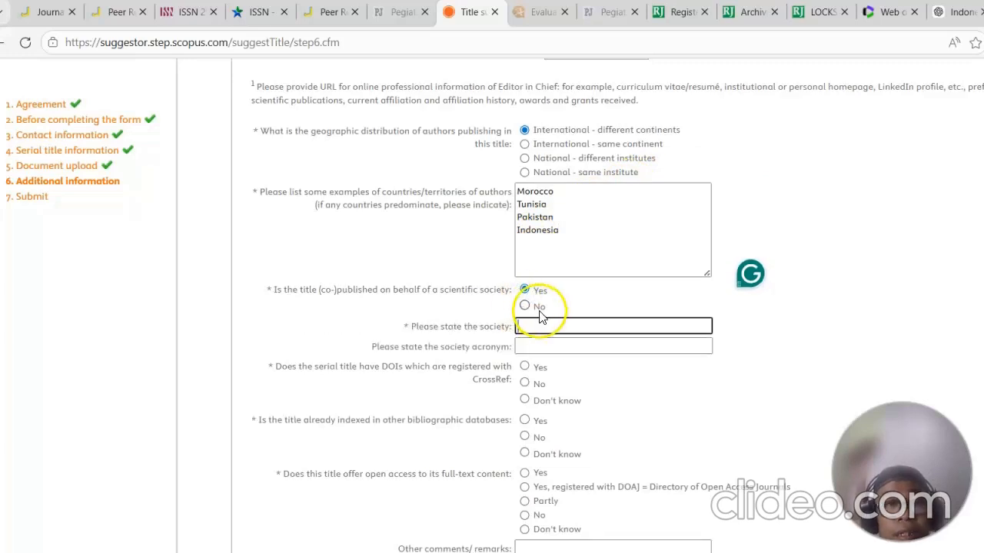
pyautogui.click(545, 346)
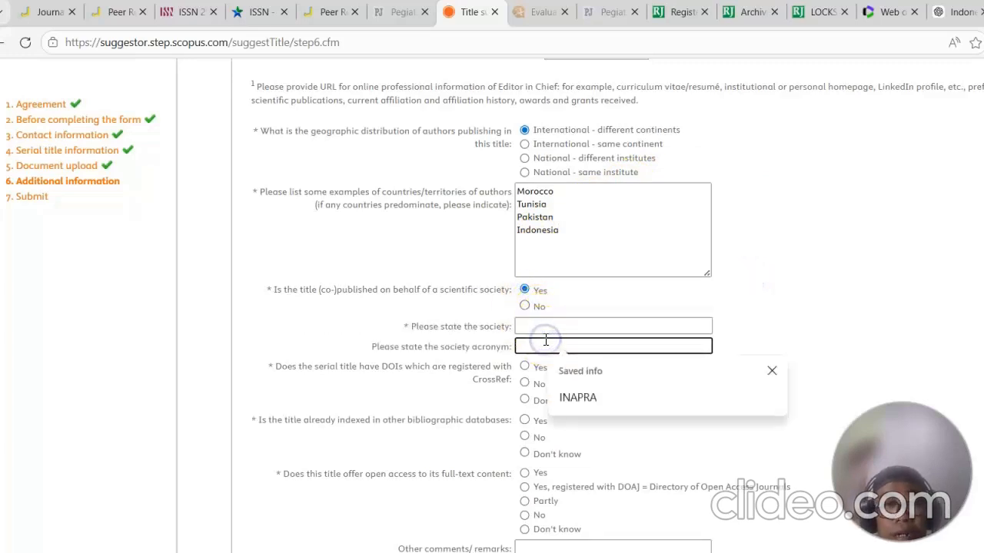
pyautogui.click(578, 397)
pyautogui.click(597, 329)
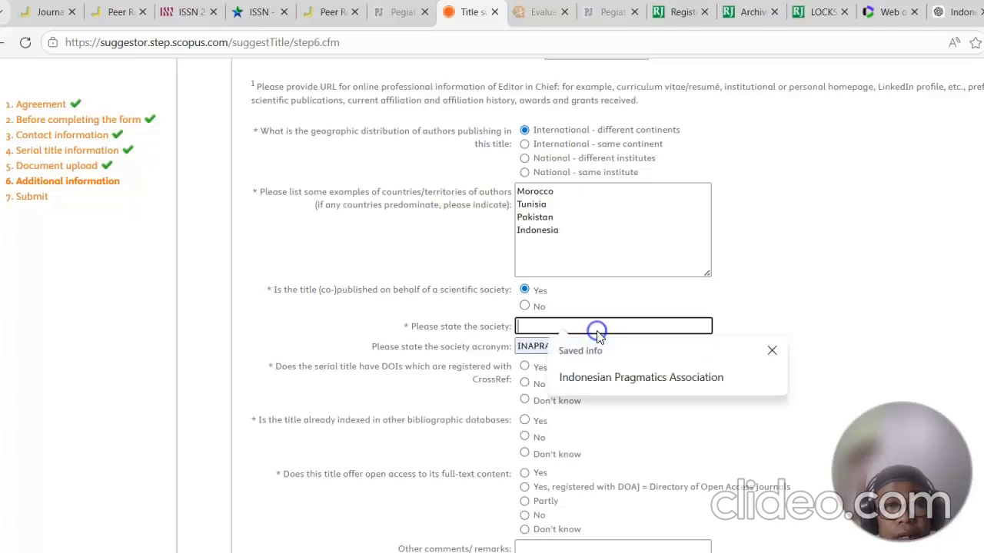
pyautogui.click(603, 372)
# Step: Answer Yes to having CrossRef-registered DOIs and to being indexed in other bibliographic databases
pyautogui.scroll(1, 641, 321)
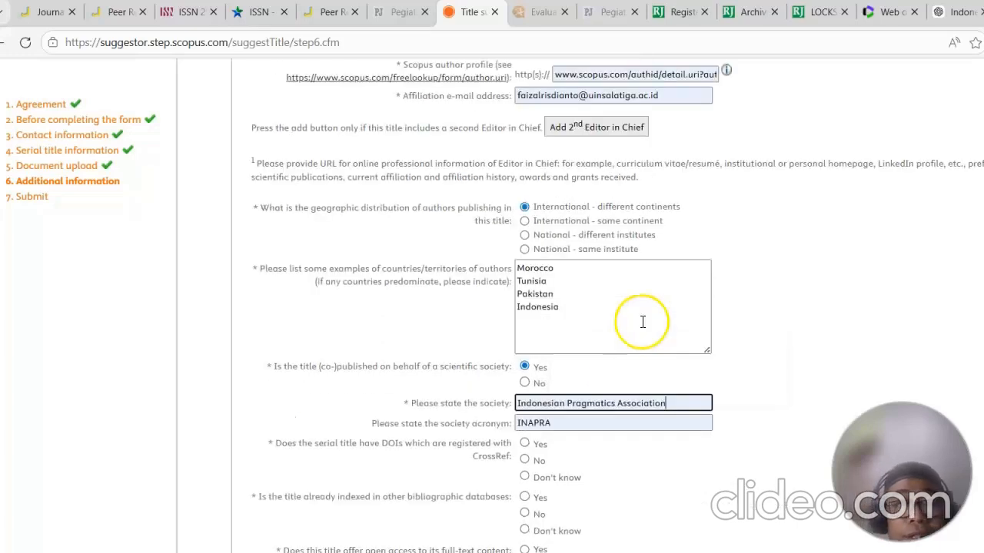
pyautogui.scroll(-3, 644, 386)
pyautogui.click(525, 213)
pyautogui.click(530, 266)
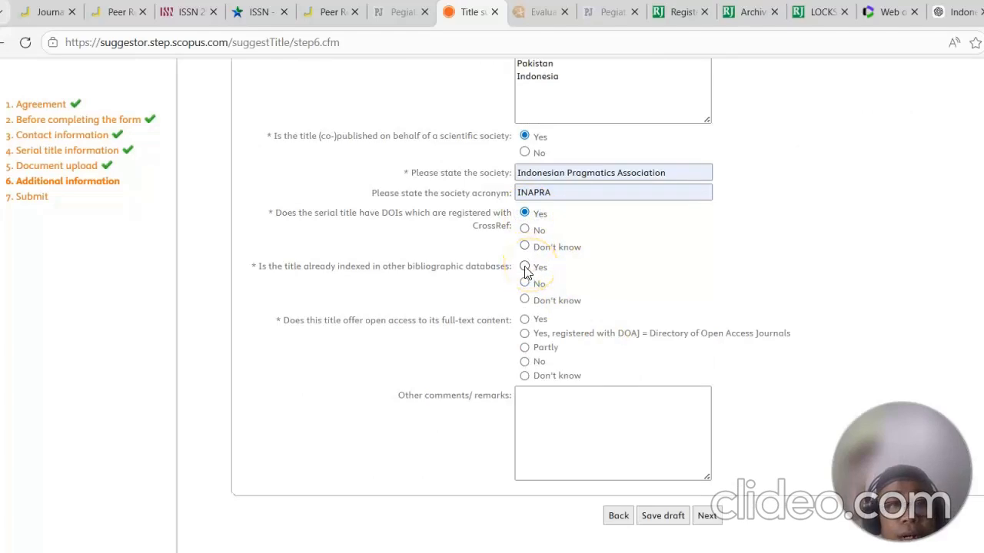
pyautogui.click(526, 269)
pyautogui.scroll(-2, 630, 289)
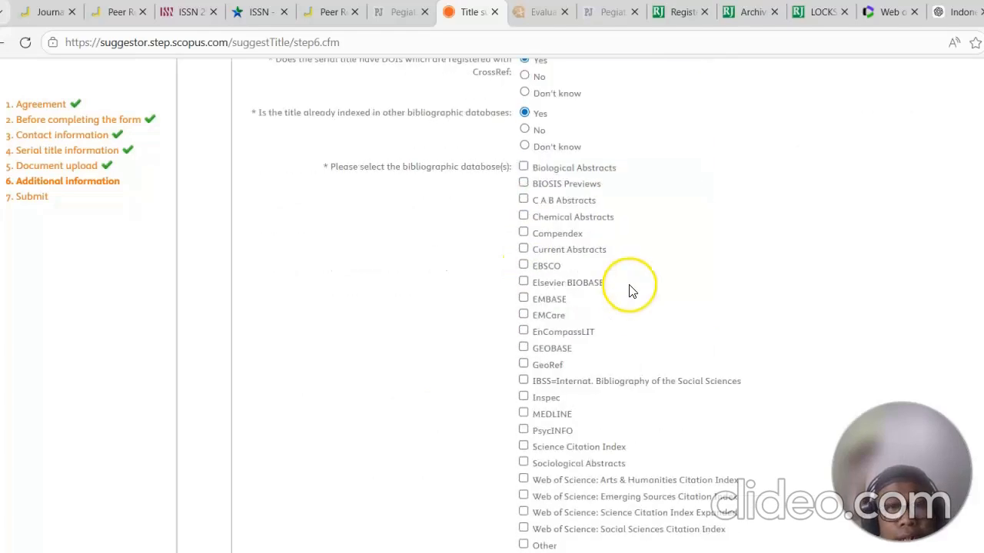
pyautogui.scroll(-2, 629, 290)
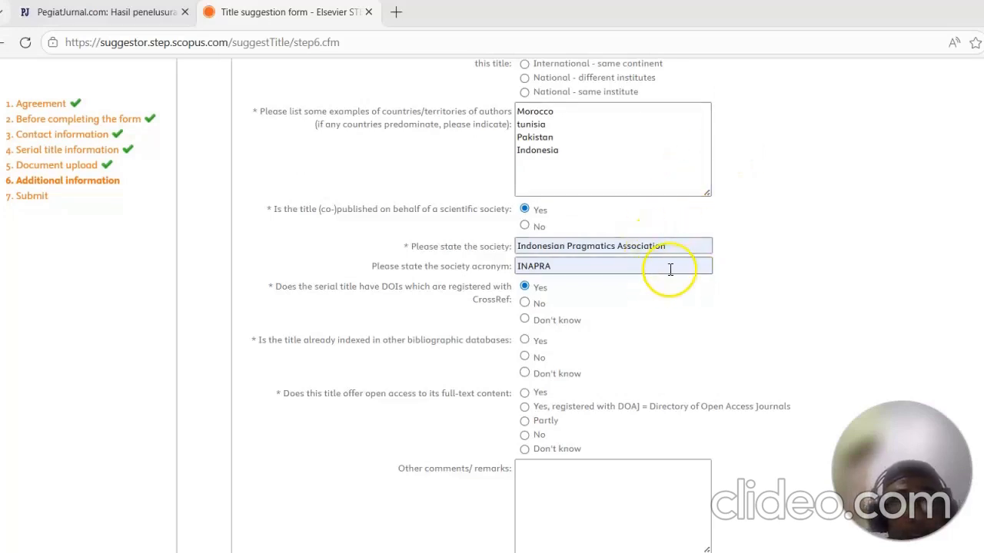
# Step: Reselect Yes for prior indexing and look through the bibliographic database options
pyautogui.click(525, 344)
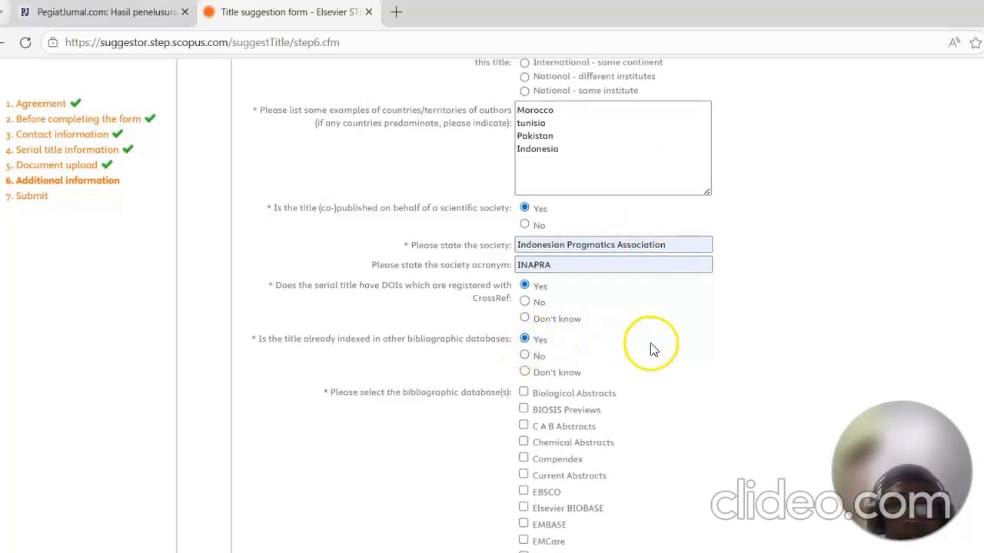
pyautogui.scroll(-2, 692, 318)
pyautogui.scroll(-1, 699, 313)
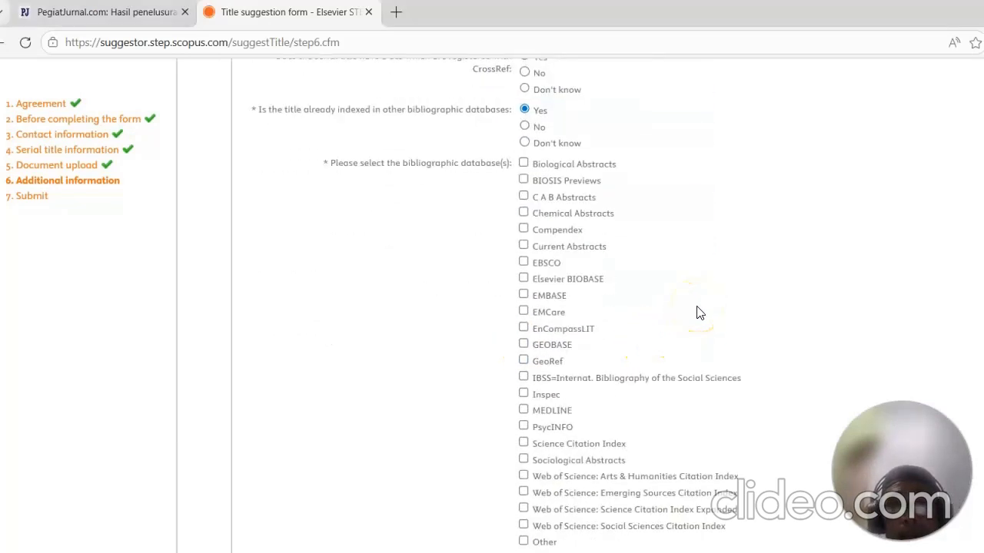
pyautogui.scroll(-1, 700, 313)
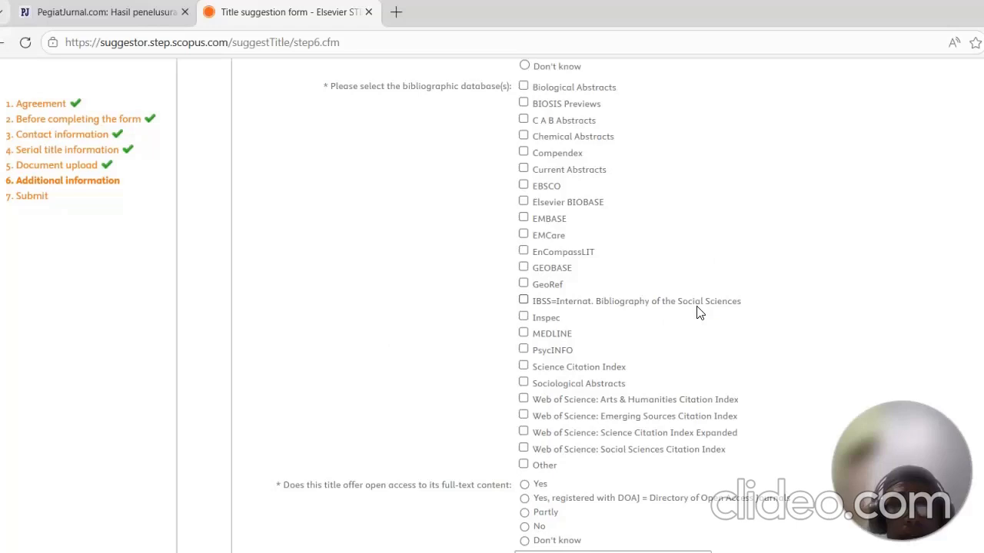
pyautogui.scroll(2, 699, 313)
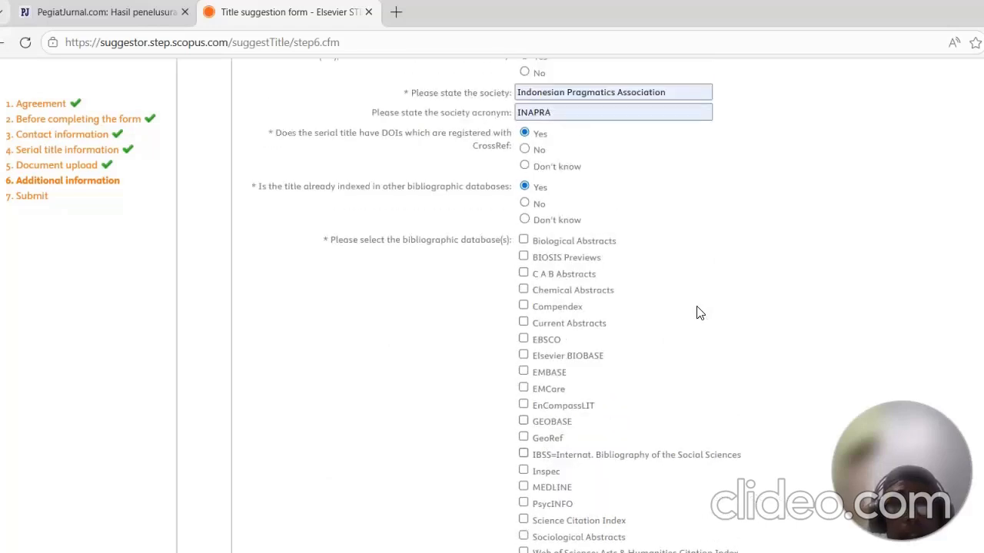
pyautogui.scroll(-2, 700, 313)
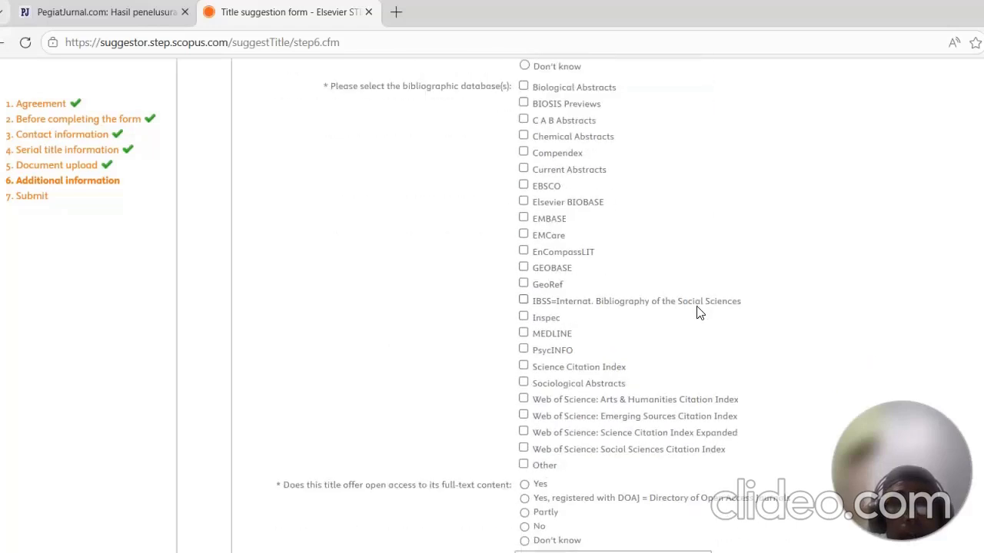
pyautogui.scroll(-2, 700, 312)
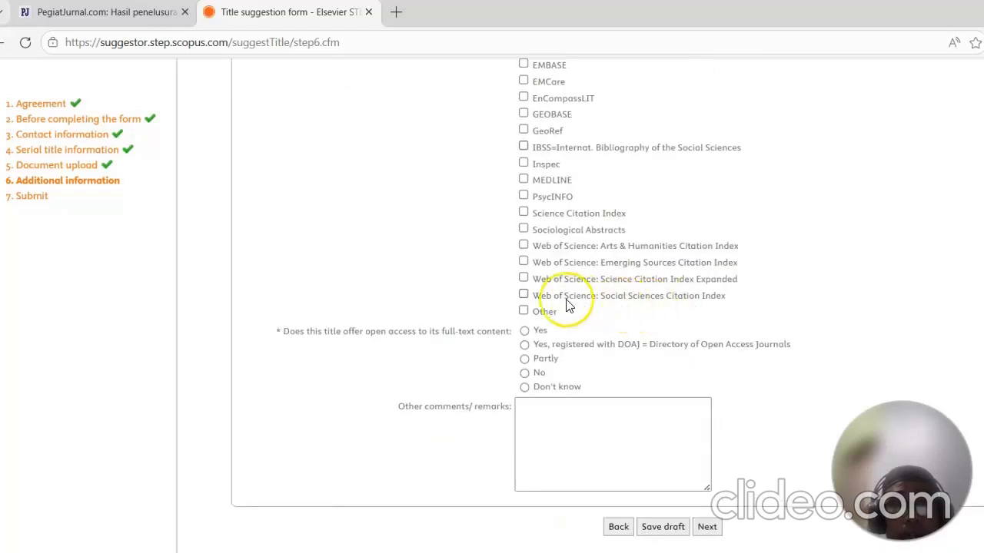
# Step: Tick Other as a bibliographic database and enter Index copernicus as the other database
pyautogui.click(525, 312)
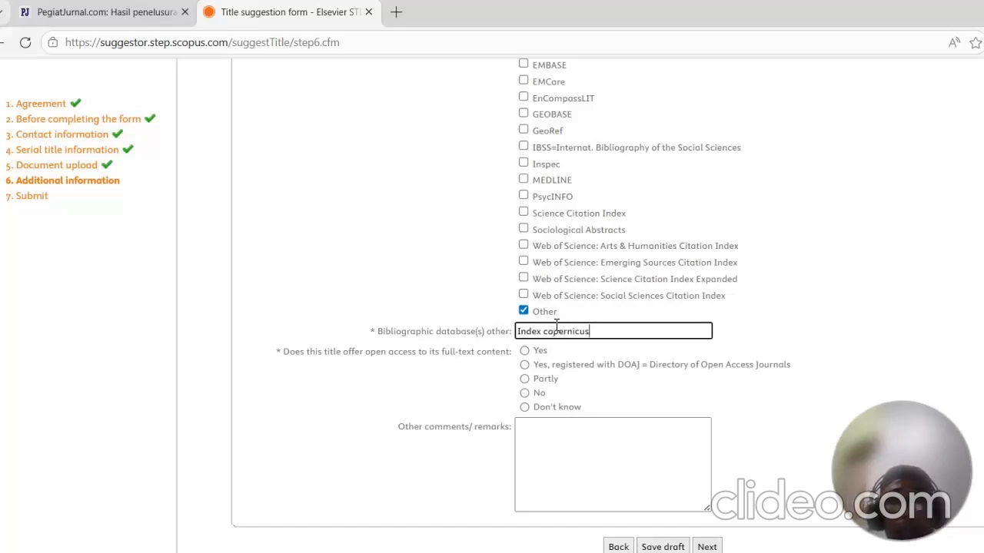
# Step: Open the journal's website in a new tab and follow its ICI Copernicus Index link to check the indexing
pyautogui.click(396, 11)
pyautogui.write('jol')
pyautogui.press('Return')
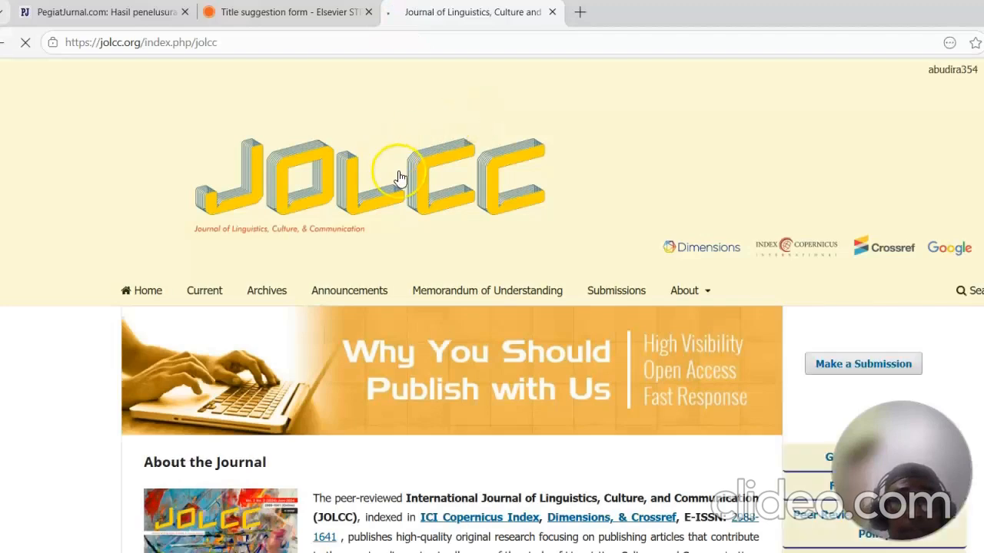
pyautogui.scroll(-3, 397, 172)
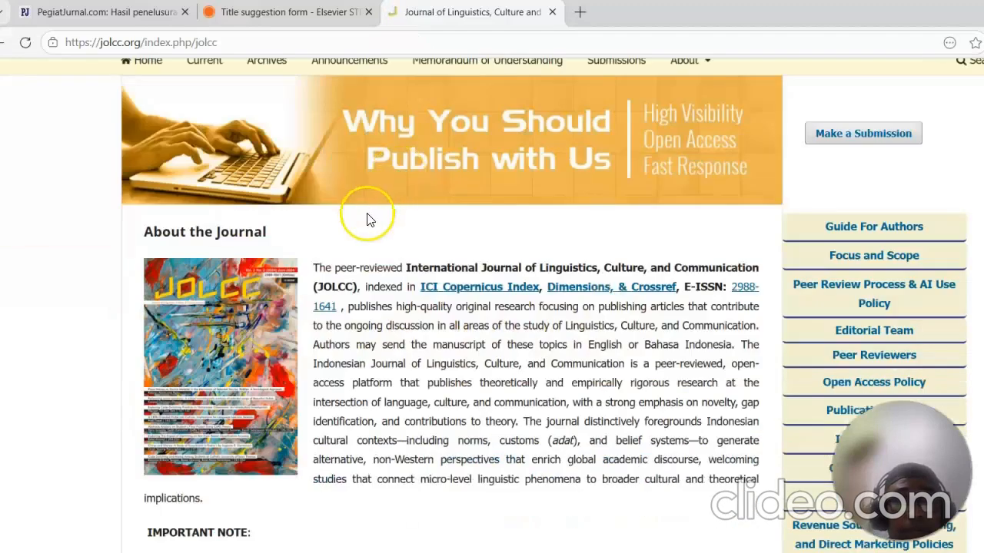
pyautogui.click(468, 290)
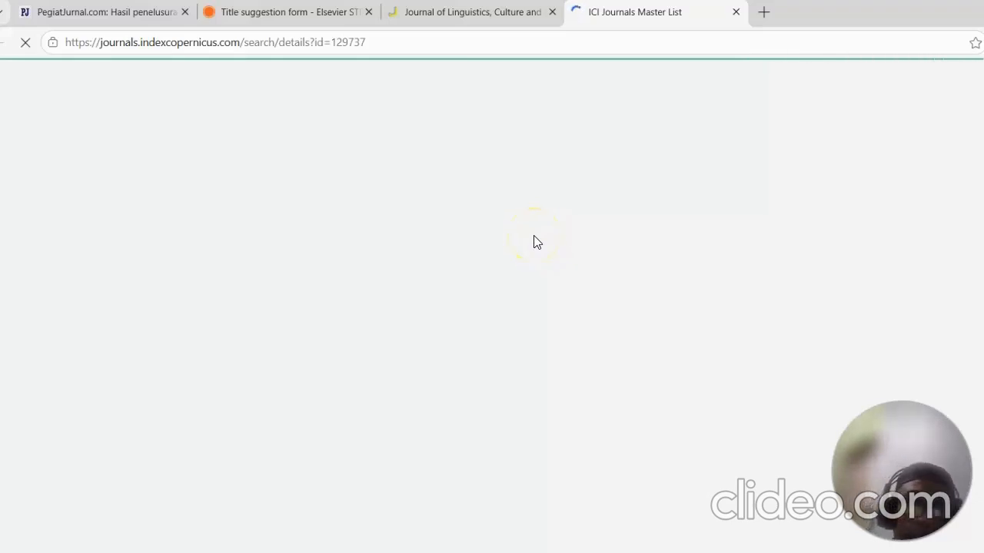
pyautogui.click(465, 23)
pyautogui.click(595, 15)
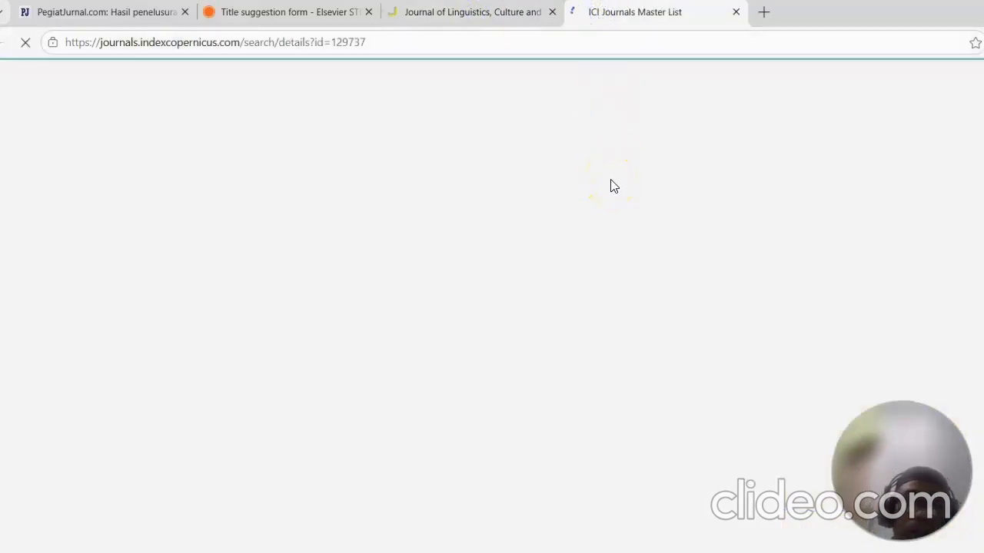
pyautogui.click(498, 10)
pyautogui.click(598, 14)
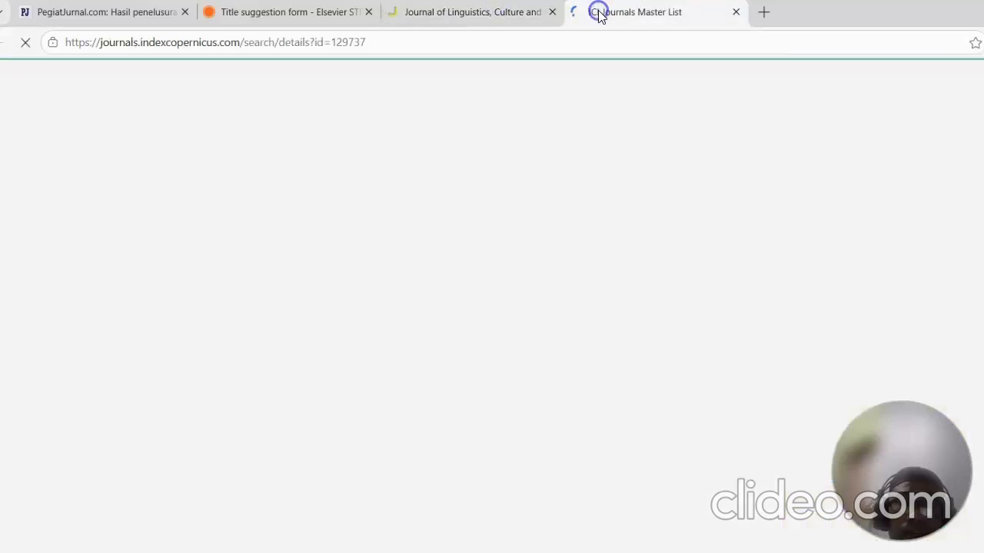
# Step: Answer Yes to whether the title offers open access to its full-text content
pyautogui.click(304, 13)
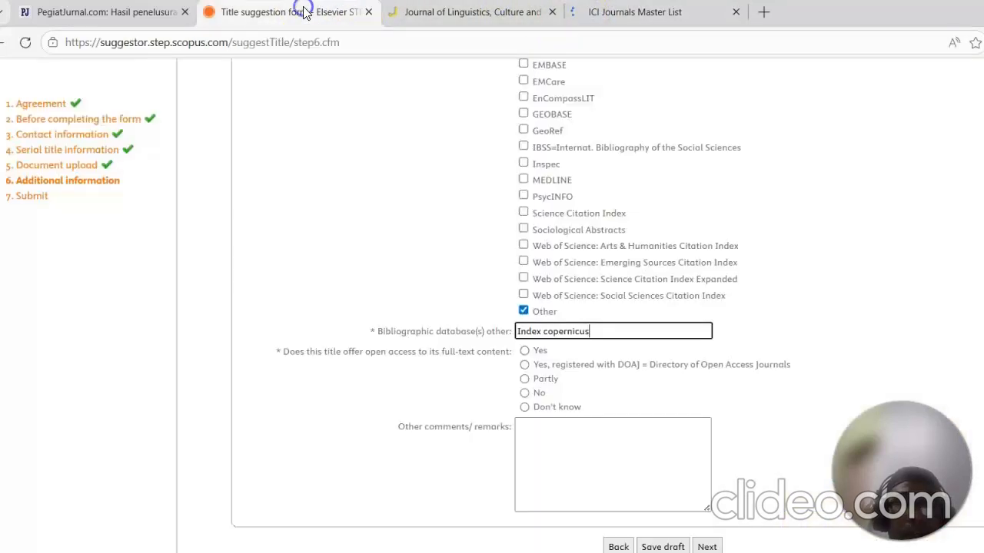
pyautogui.scroll(-1, 538, 246)
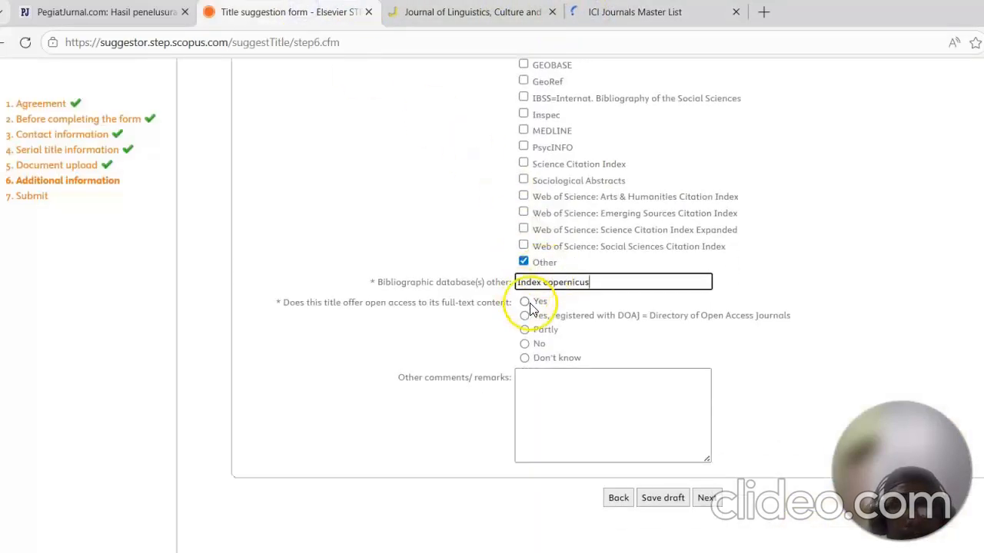
pyautogui.click(525, 302)
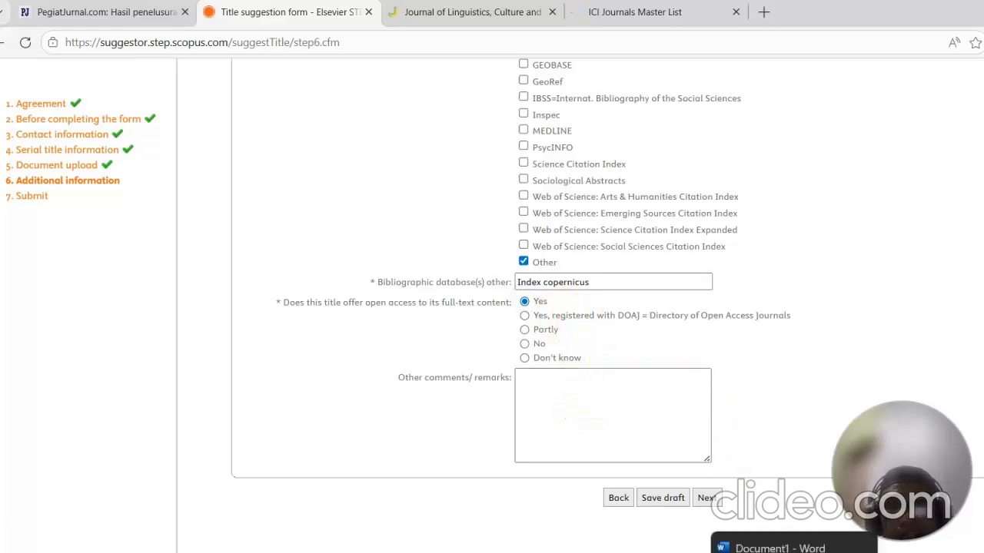
# Step: Copy the cover letter from the Word document and paste it as plain text into the Other comments/remarks box
pyautogui.click(777, 542)
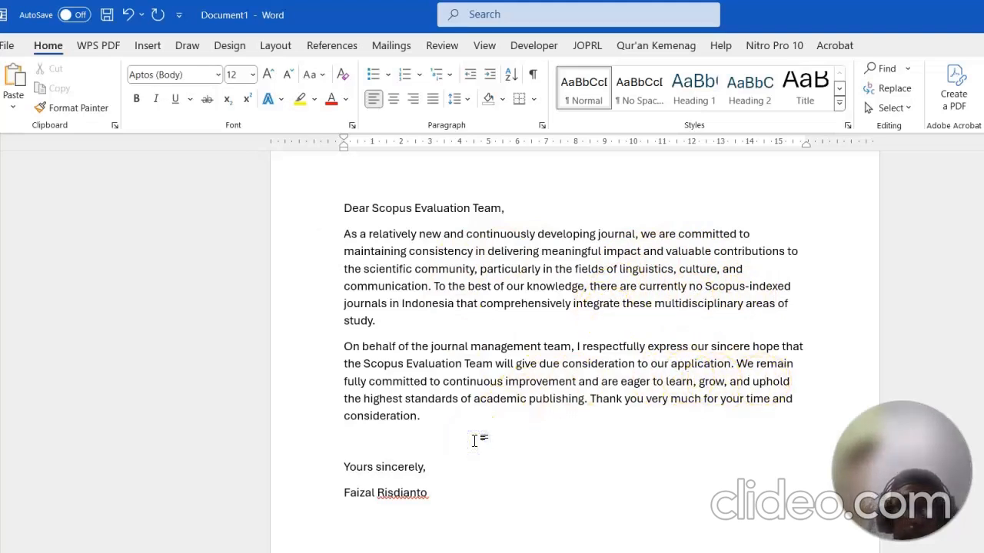
pyautogui.press('Delete')
pyautogui.moveTo(471, 464); pyautogui.dragTo(341, 211)
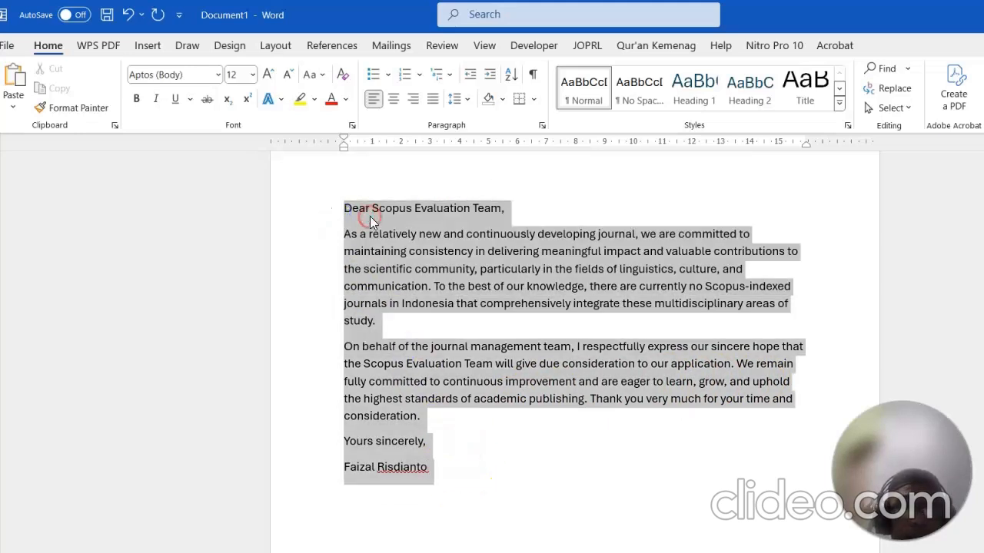
pyautogui.rightClick(370, 222)
pyautogui.click(409, 271)
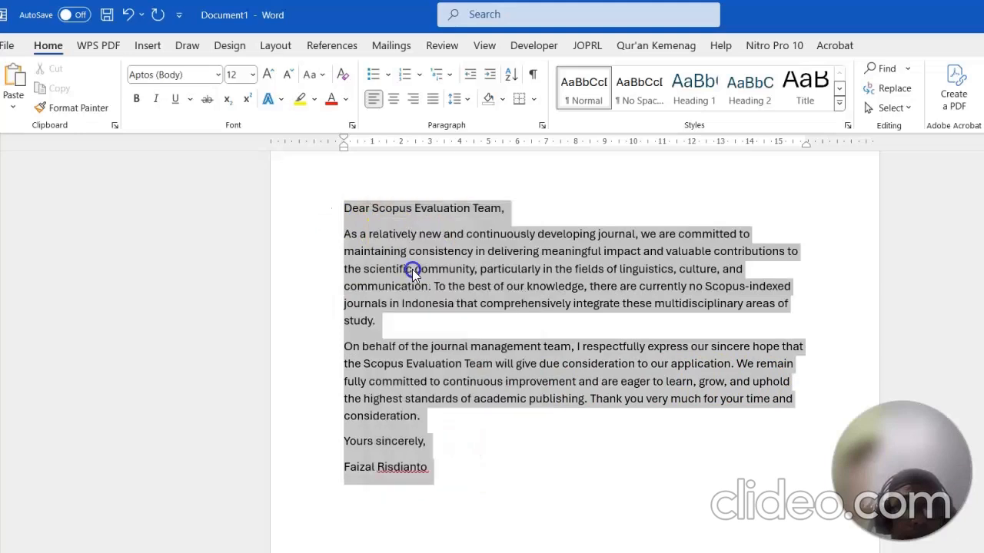
pyautogui.click(434, 99)
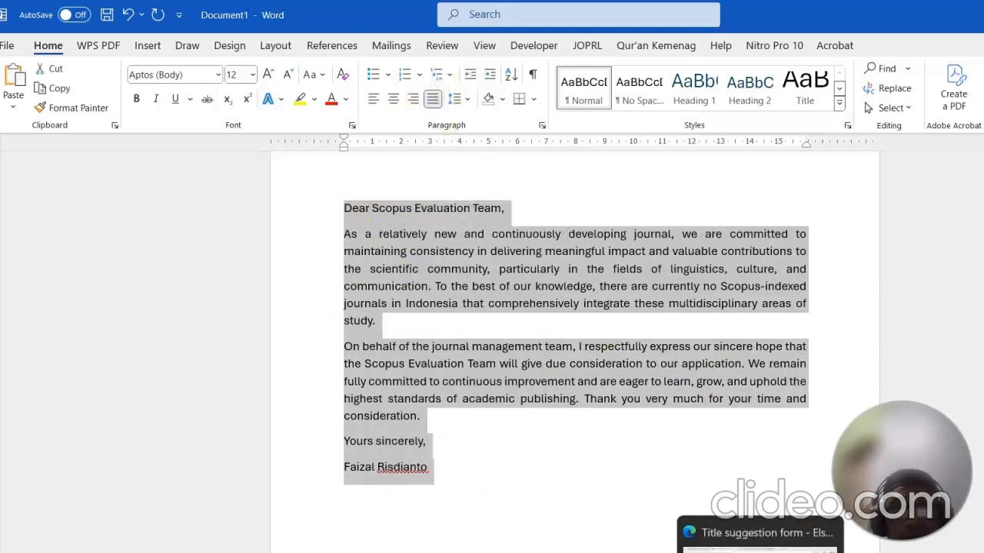
pyautogui.click(756, 551)
pyautogui.rightClick(589, 394)
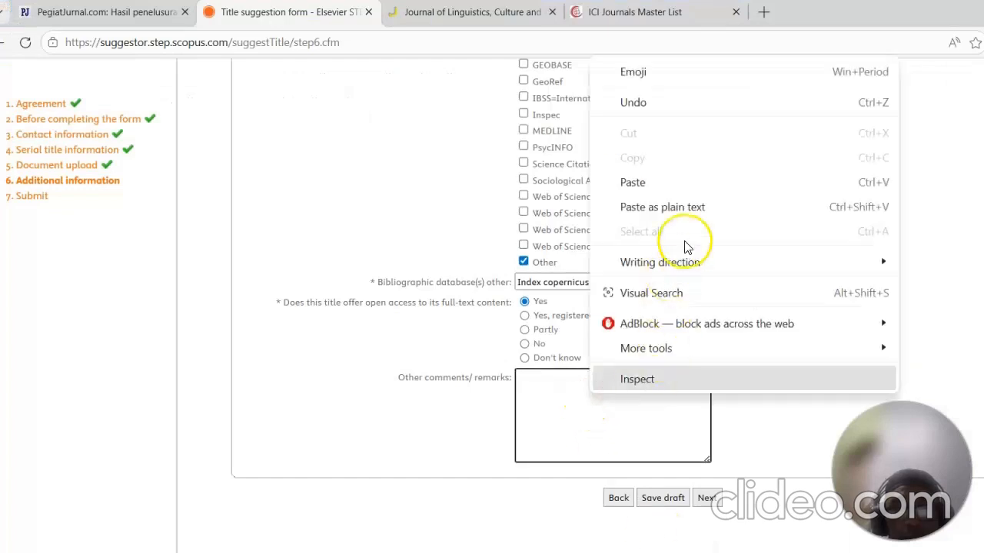
pyautogui.click(687, 207)
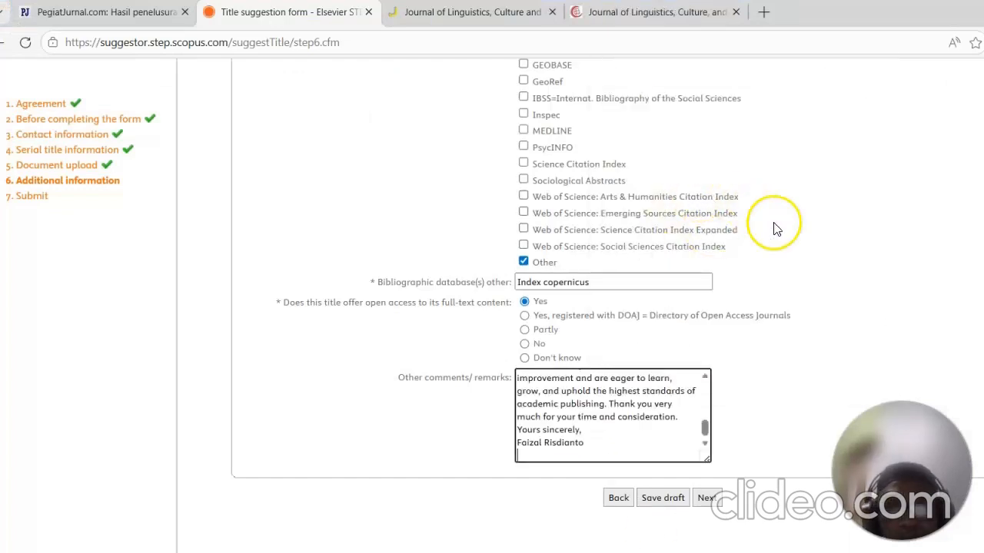
# Step: Review the journal's Index Copernicus entry page and compare it with the form
pyautogui.scroll(2, 779, 222)
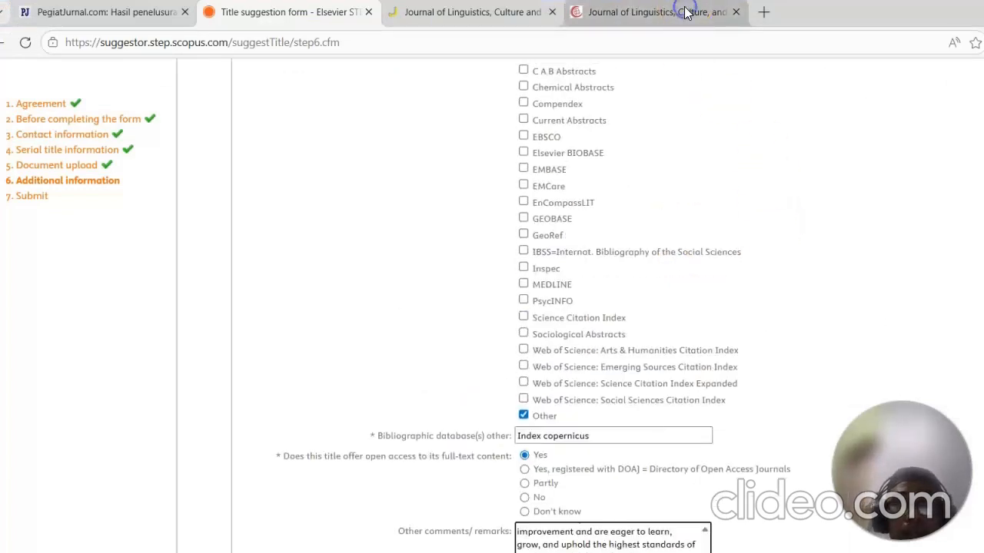
pyautogui.click(686, 13)
pyautogui.scroll(-1, 432, 166)
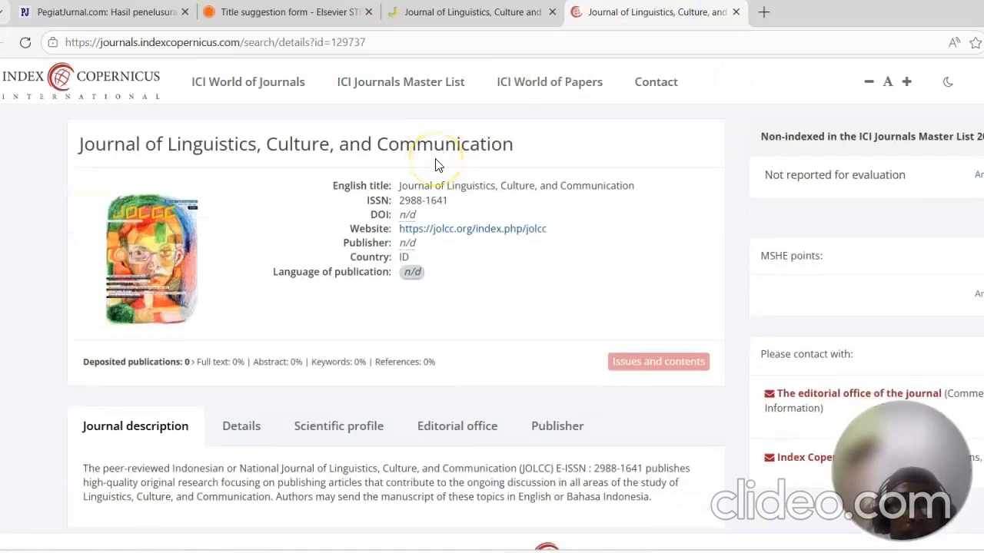
pyautogui.scroll(1, 435, 164)
pyautogui.scroll(-1, 435, 164)
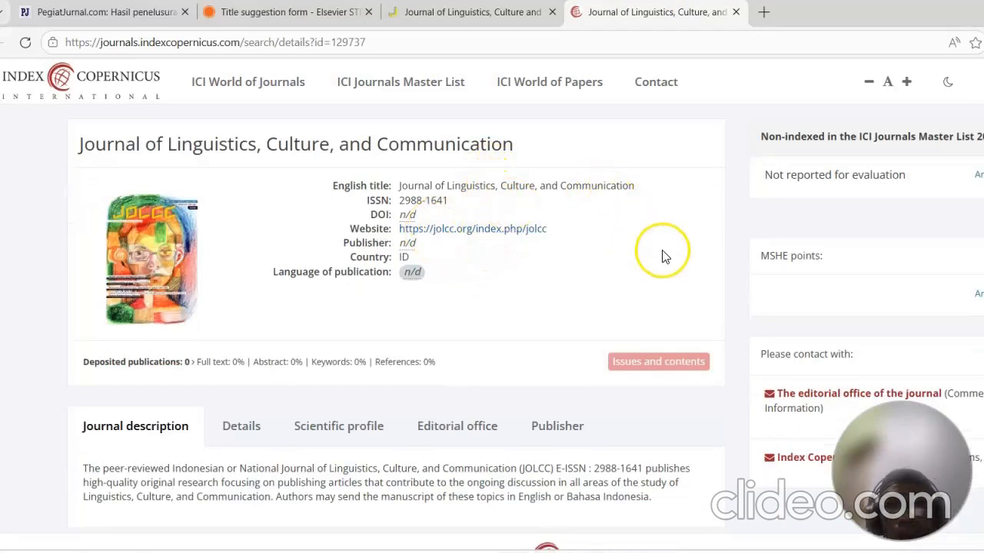
pyautogui.scroll(1, 592, 333)
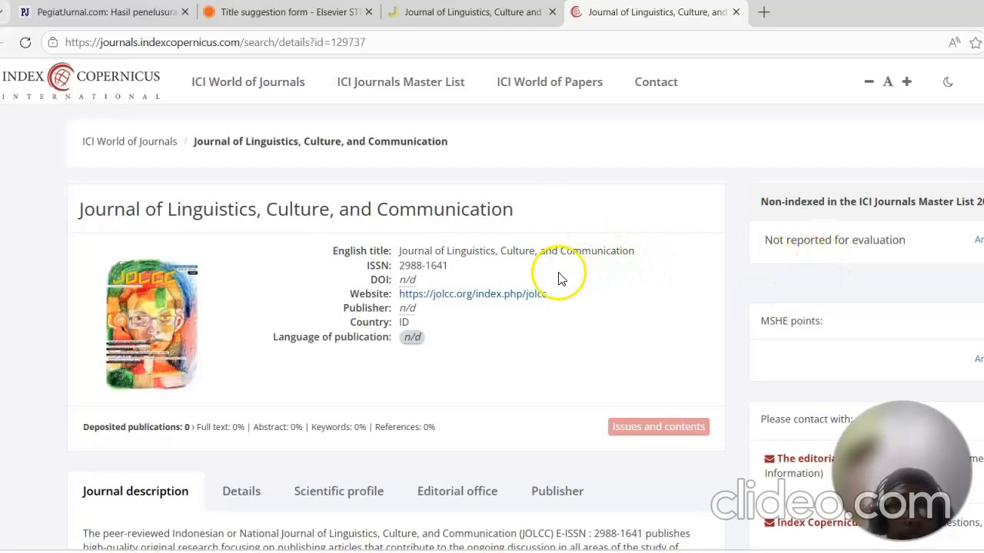
pyautogui.click(278, 12)
pyautogui.scroll(1, 642, 248)
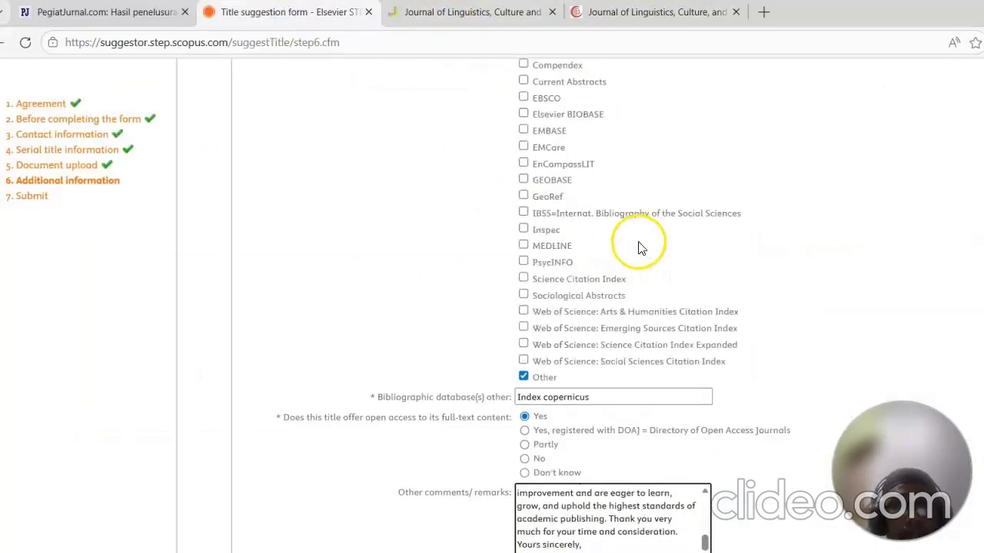
# Step: Try to advance to the next step of the form and dismiss the endorsement alert
pyautogui.scroll(-2, 643, 248)
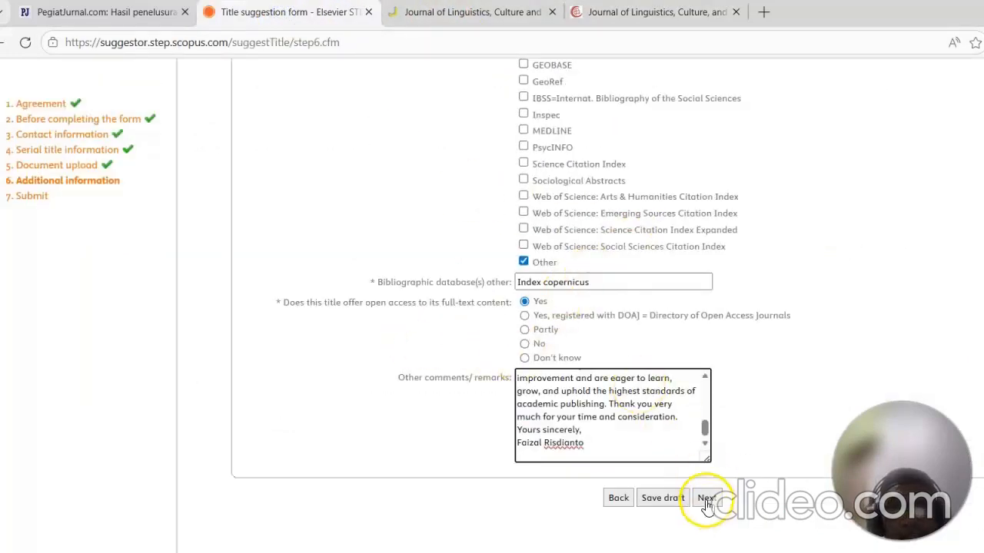
pyautogui.click(675, 501)
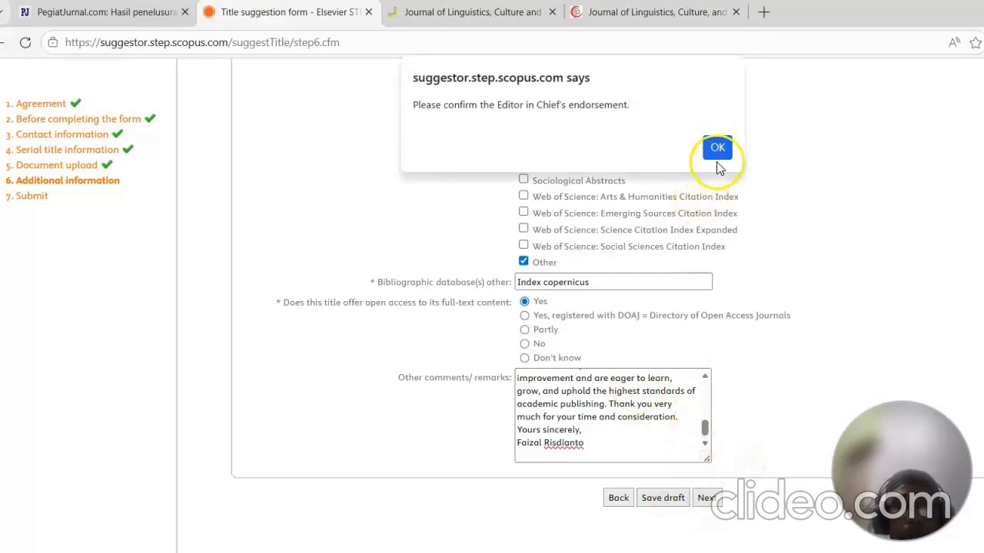
pyautogui.click(717, 149)
# Step: Scroll back through the additional information form to check the required fields, including the aims & scope box
pyautogui.scroll(8, 775, 249)
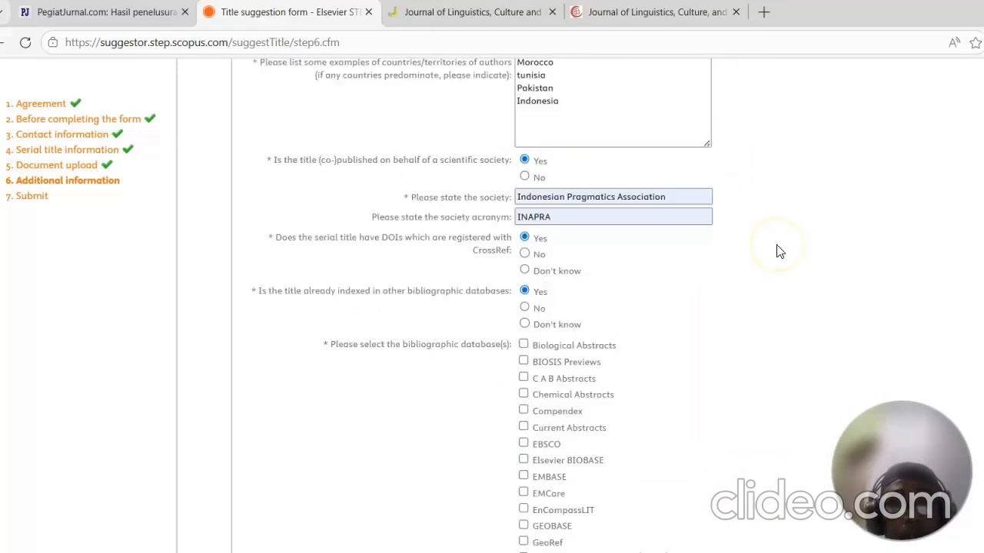
pyautogui.scroll(10, 776, 251)
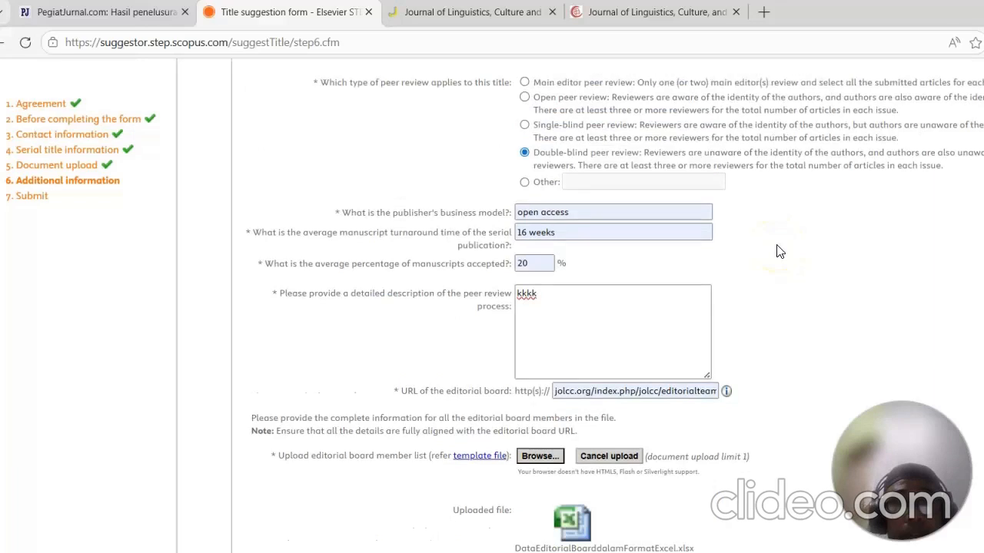
pyautogui.scroll(6, 778, 251)
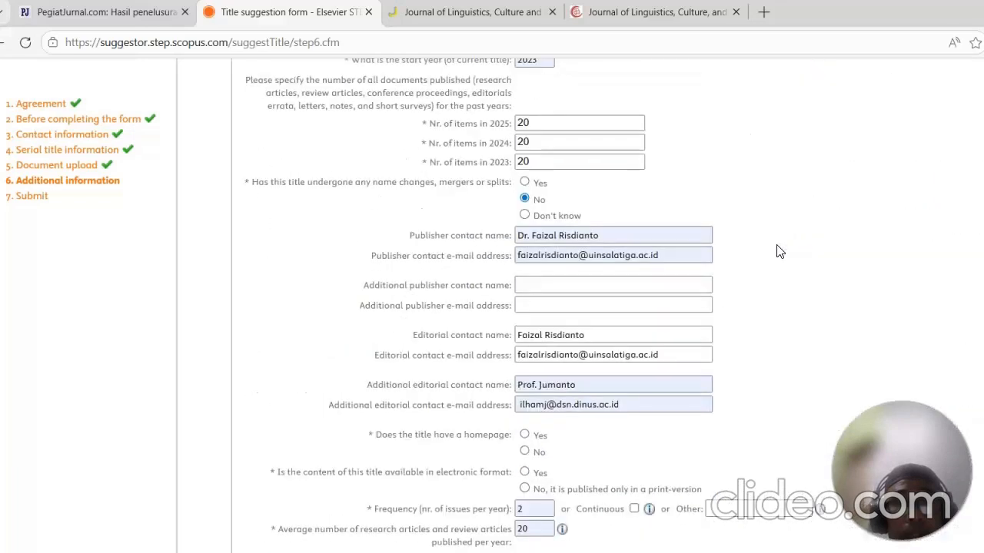
pyautogui.click(595, 286)
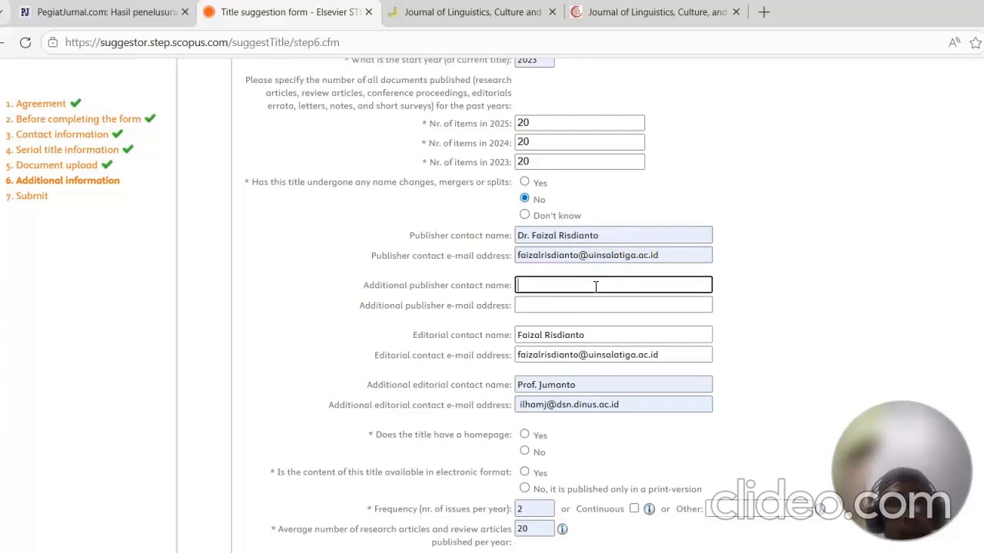
pyautogui.click(772, 230)
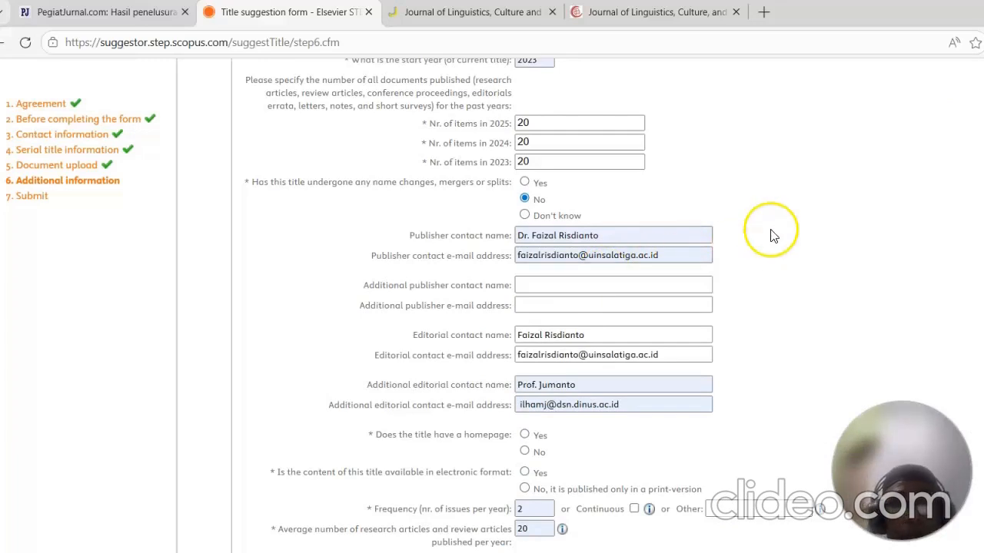
pyautogui.scroll(4, 773, 235)
pyautogui.click(666, 239)
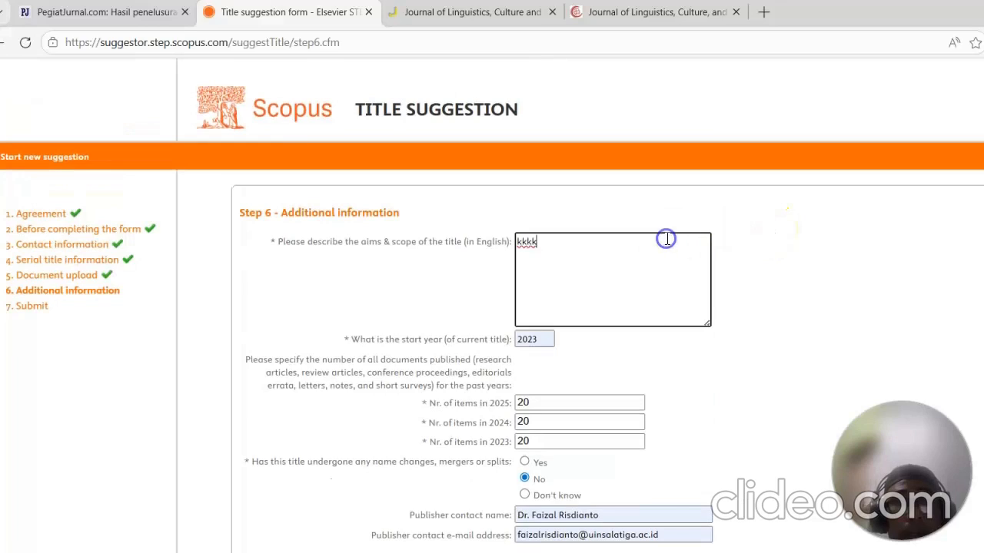
pyautogui.scroll(-3, 666, 239)
pyautogui.scroll(3, 665, 246)
pyautogui.click(620, 239)
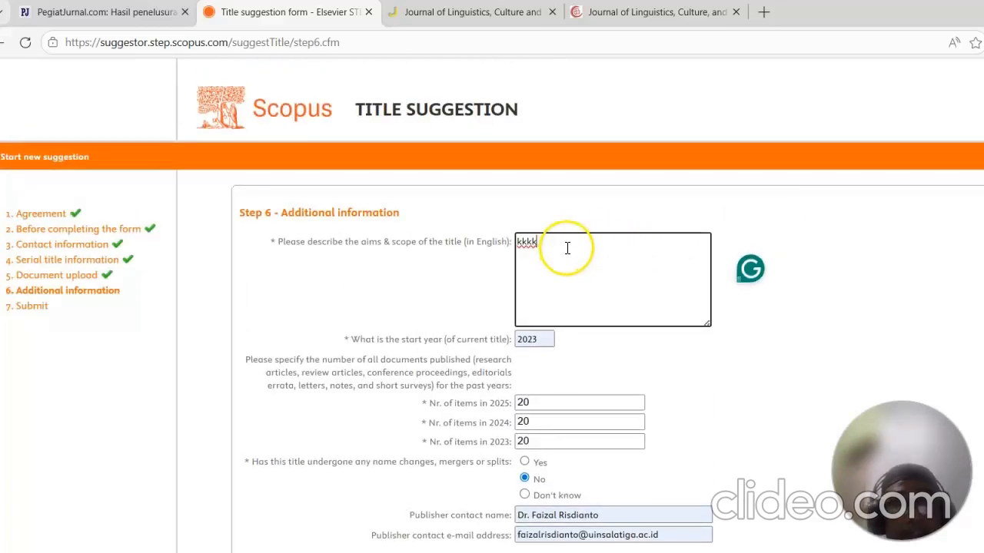
# Step: Copy the opening paragraph of the journal's Aim and scope page and paste it into the form's aims & scope box
pyautogui.click(464, 15)
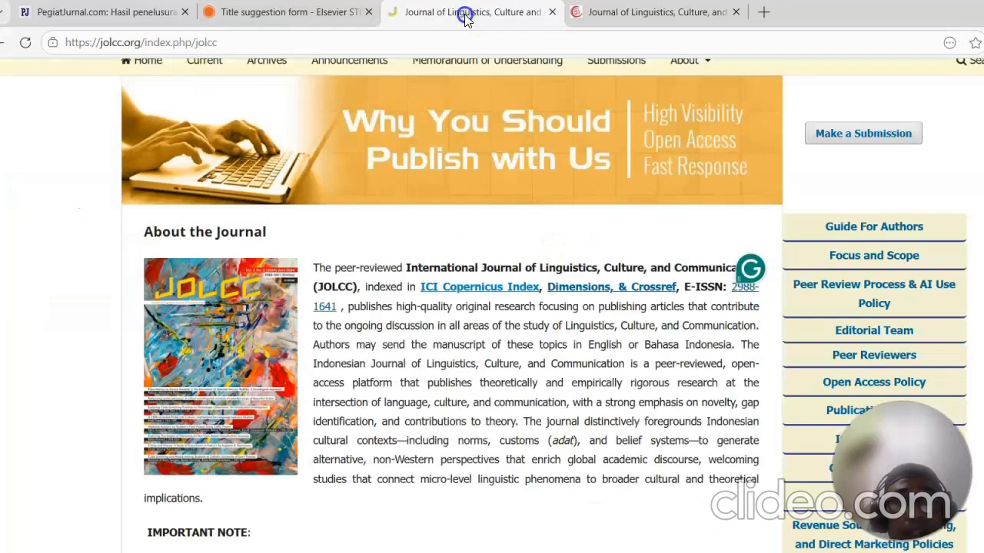
pyautogui.scroll(-2, 501, 235)
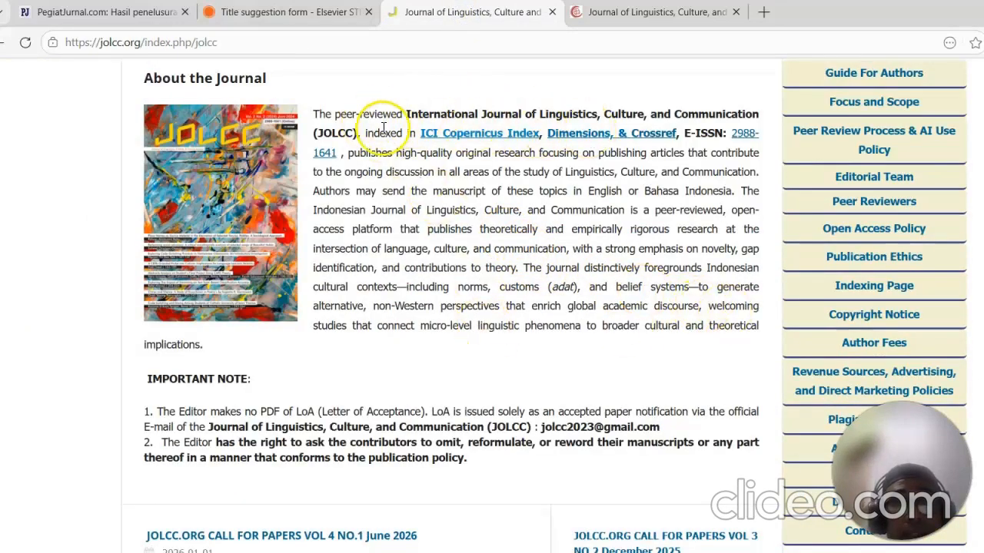
pyautogui.scroll(1, 817, 131)
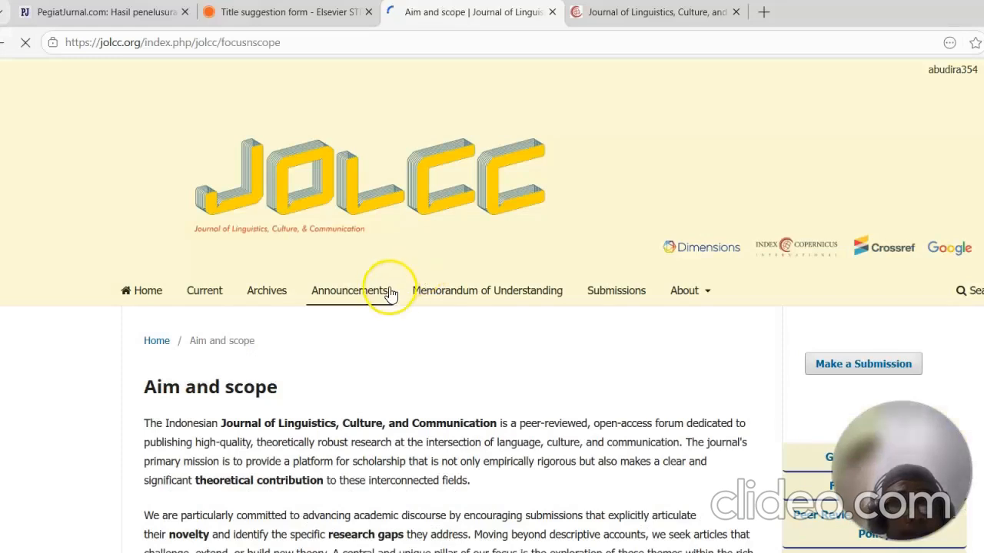
pyautogui.scroll(-2, 430, 308)
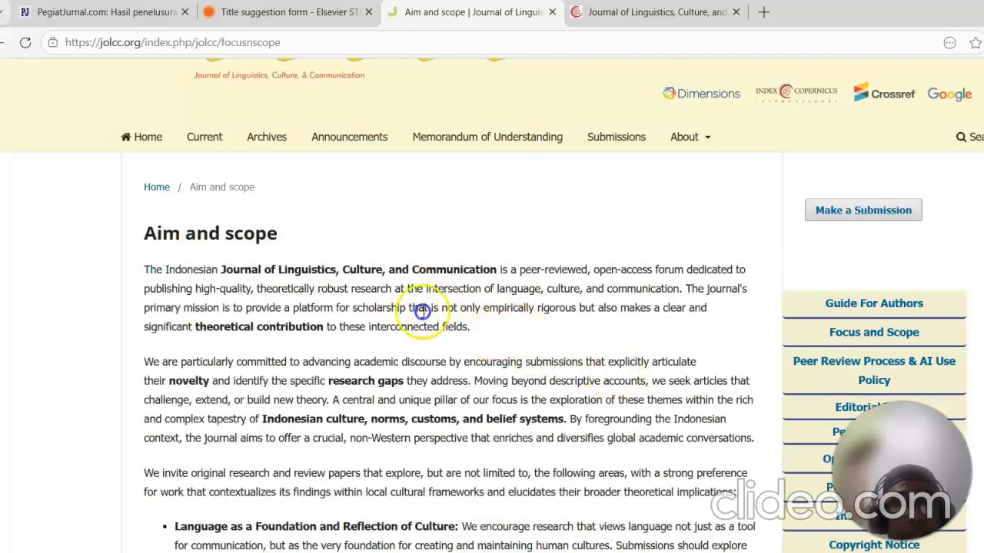
pyautogui.tripleClick(422, 311)
pyautogui.rightClick(137, 277)
pyautogui.click(160, 282)
pyautogui.click(298, 10)
pyautogui.click(554, 243)
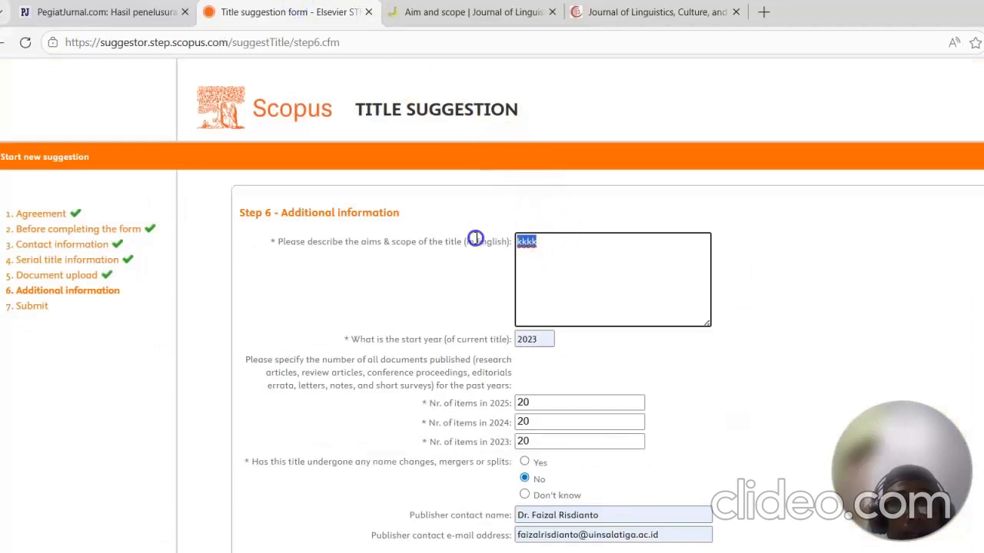
pyautogui.rightClick(526, 241)
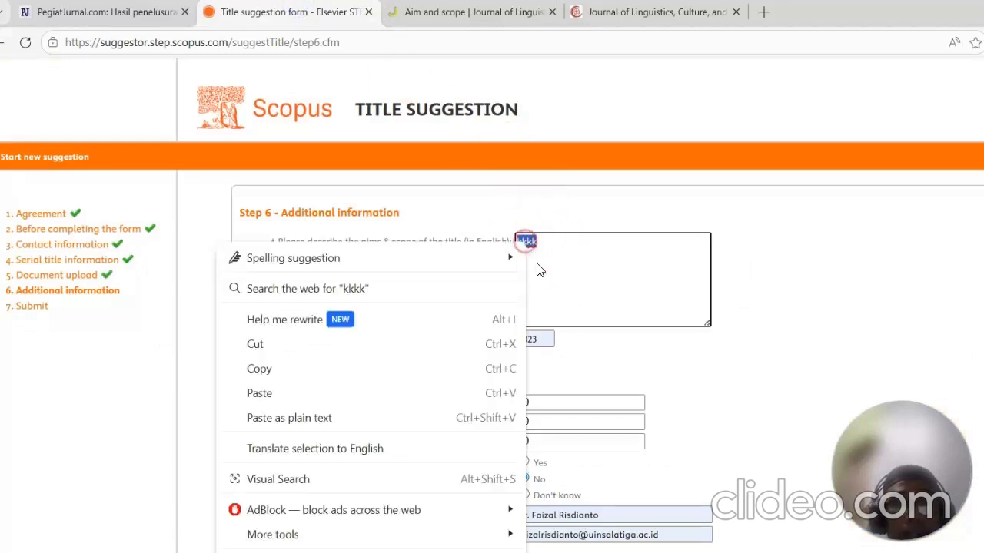
pyautogui.click(351, 408)
# Step: Answer Yes to whether the title has a homepage
pyautogui.scroll(-3, 749, 307)
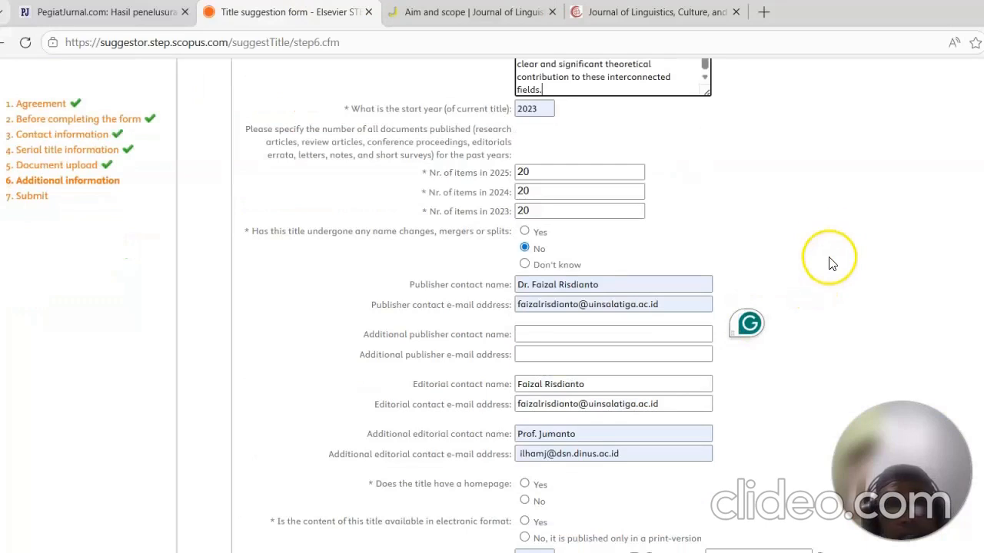
pyautogui.scroll(-2, 839, 239)
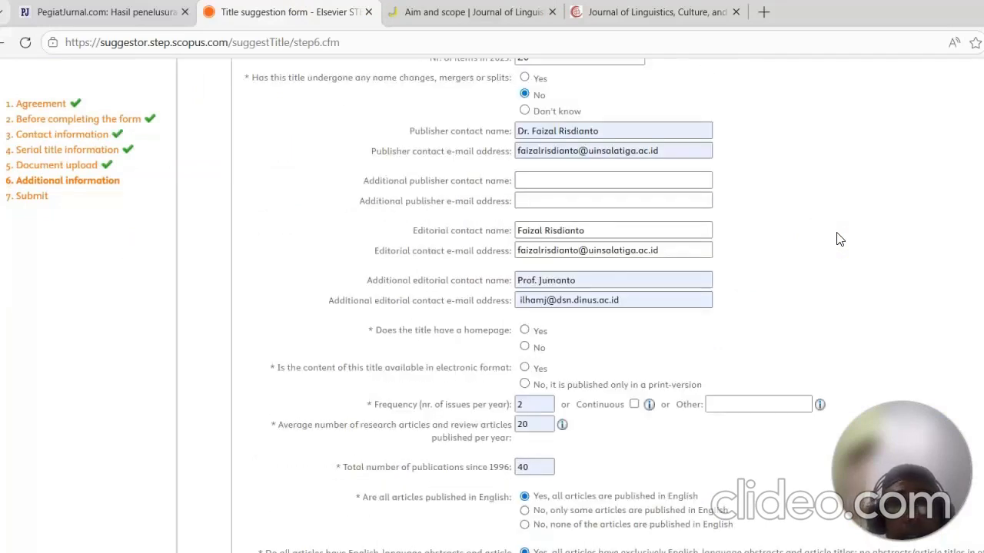
pyautogui.scroll(-1, 565, 329)
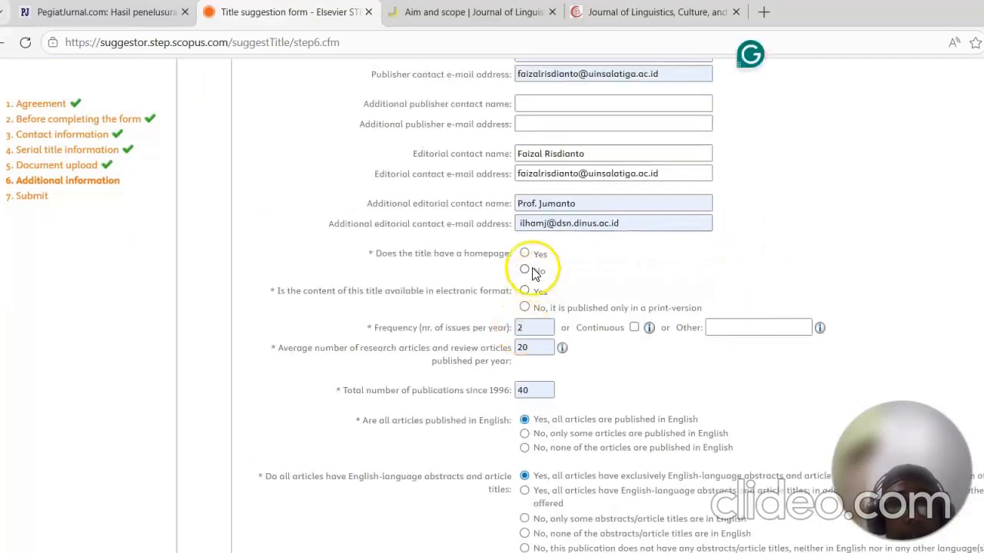
pyautogui.click(525, 254)
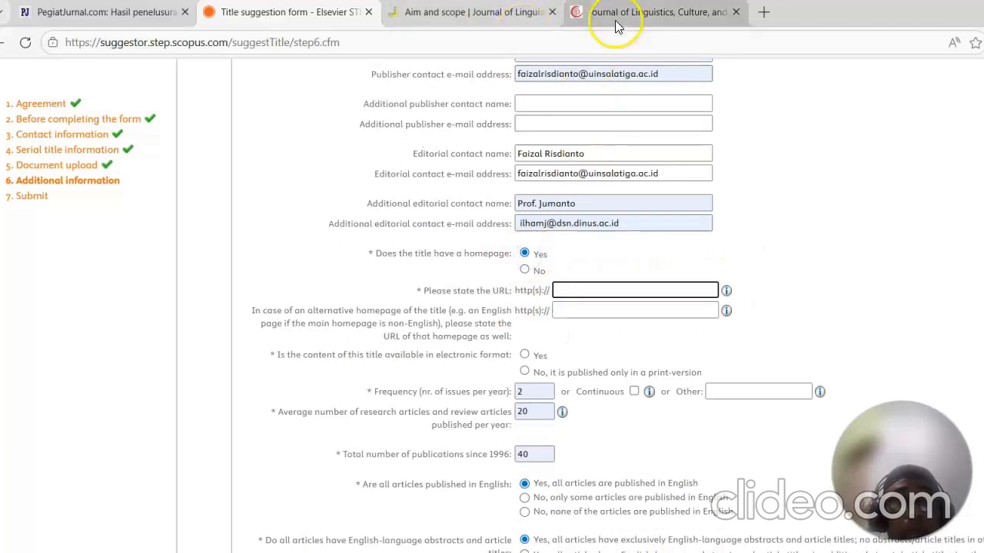
pyautogui.click(430, 14)
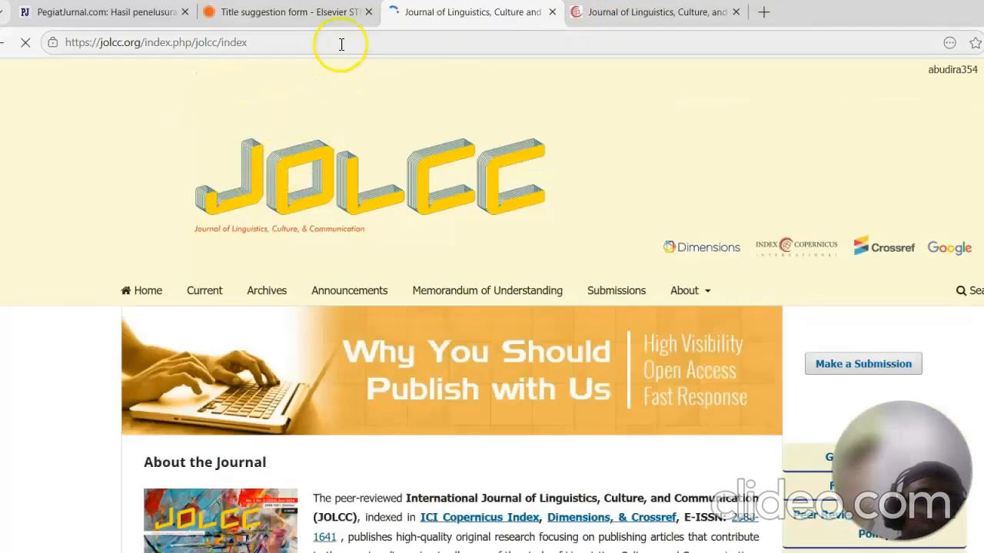
pyautogui.click(345, 40)
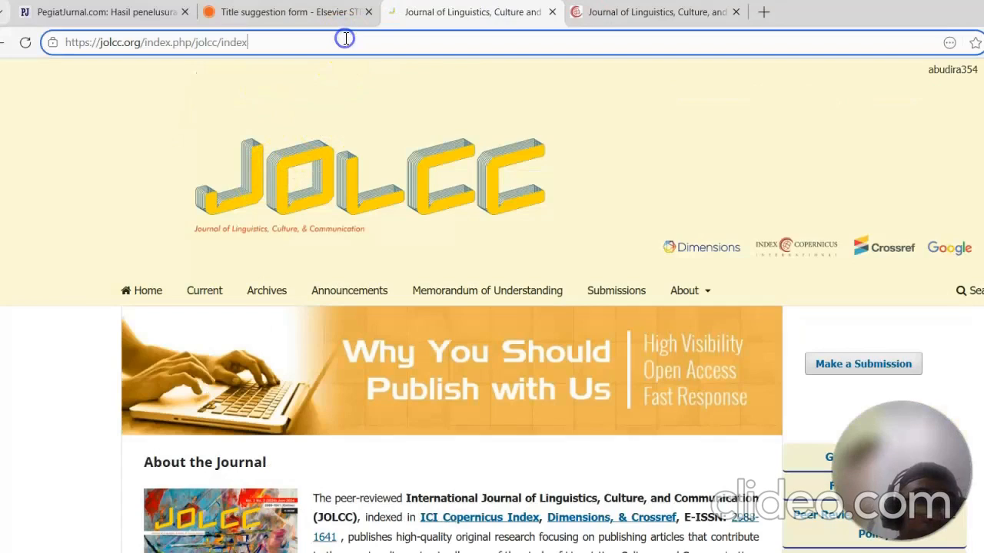
pyautogui.rightClick(345, 40)
pyautogui.click(406, 220)
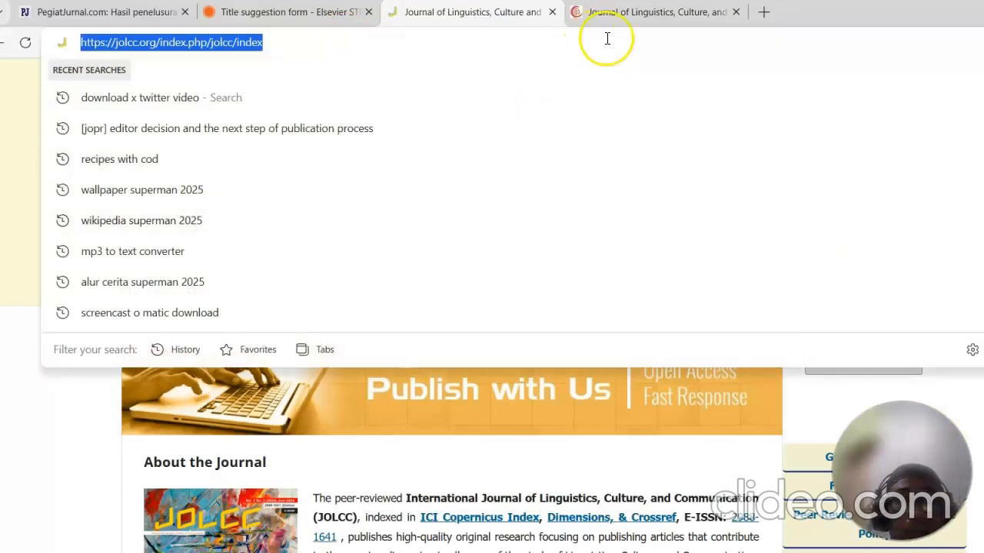
pyautogui.click(294, 9)
pyautogui.click(597, 290)
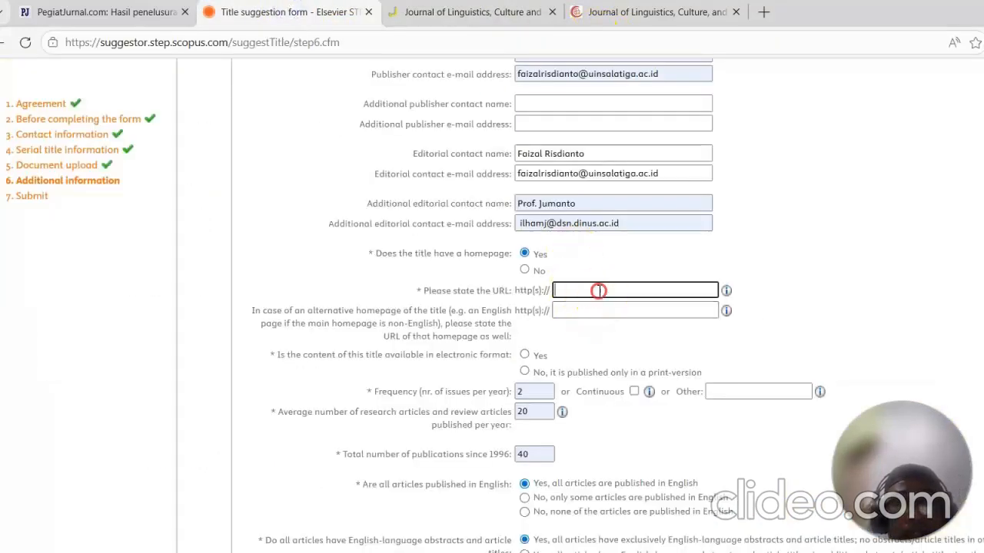
pyautogui.rightClick(598, 290)
pyautogui.click(650, 412)
# Step: Tick the confirmation that the Editor in Chief endorses the submission of this title to Scopus
pyautogui.scroll(-2, 722, 330)
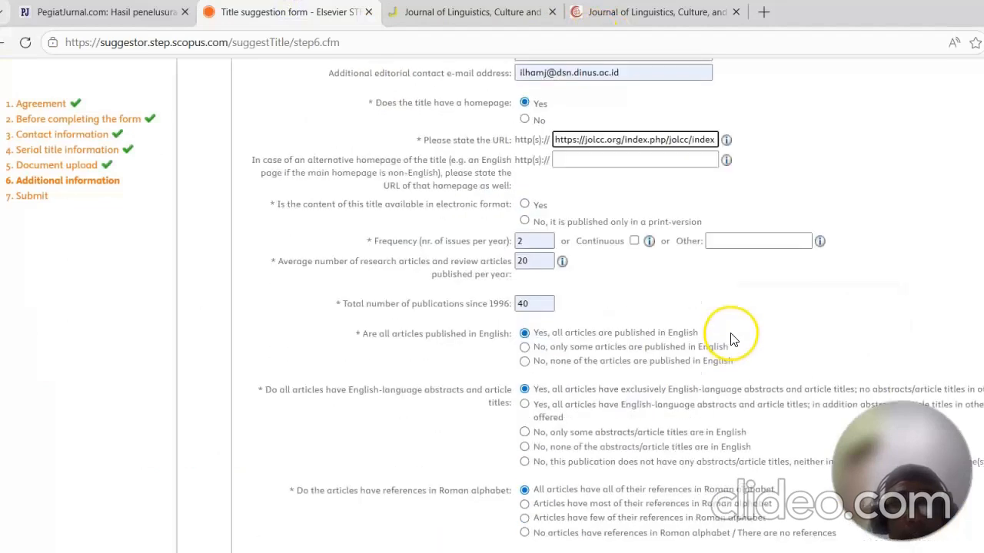
pyautogui.scroll(-8, 734, 333)
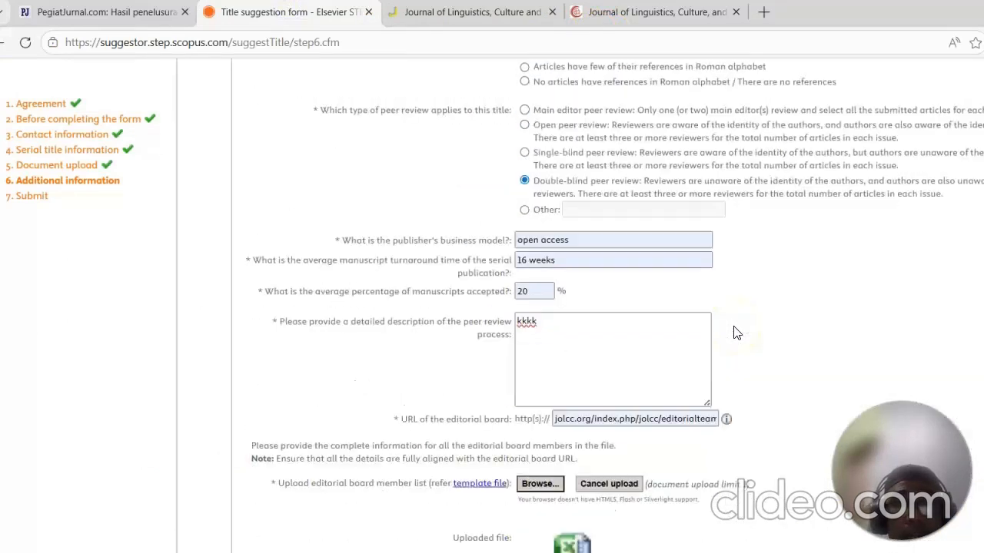
pyautogui.scroll(-1, 734, 333)
pyautogui.scroll(-4, 734, 333)
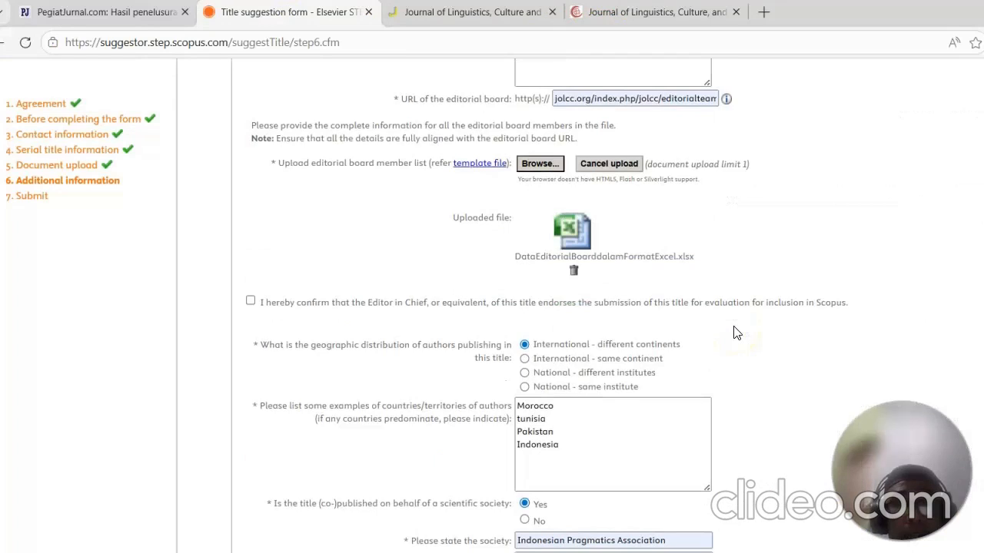
pyautogui.click(250, 147)
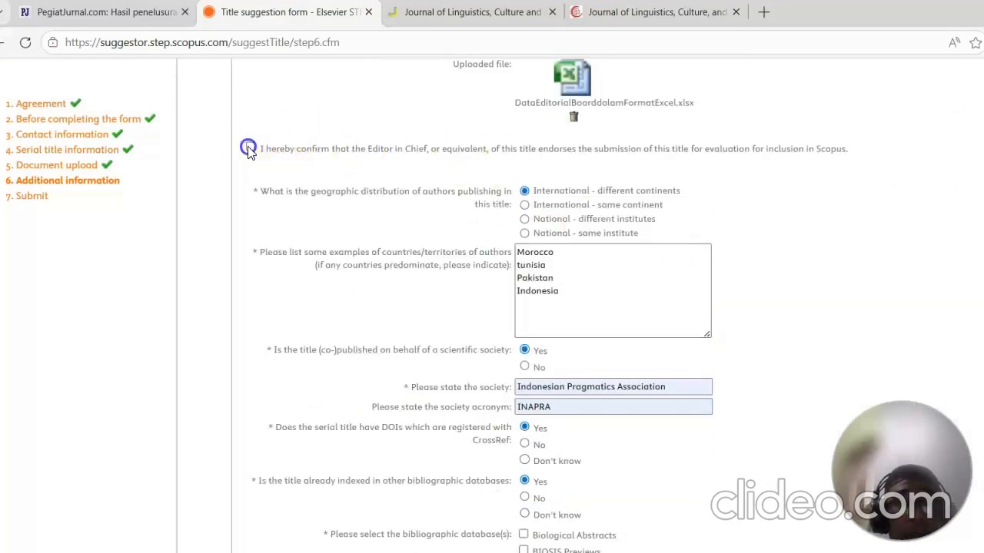
# Step: Fill in the Editor in Chief's name, the affiliation Universitas Islam Negeri Salatiga and the country Indonesia
pyautogui.click(636, 204)
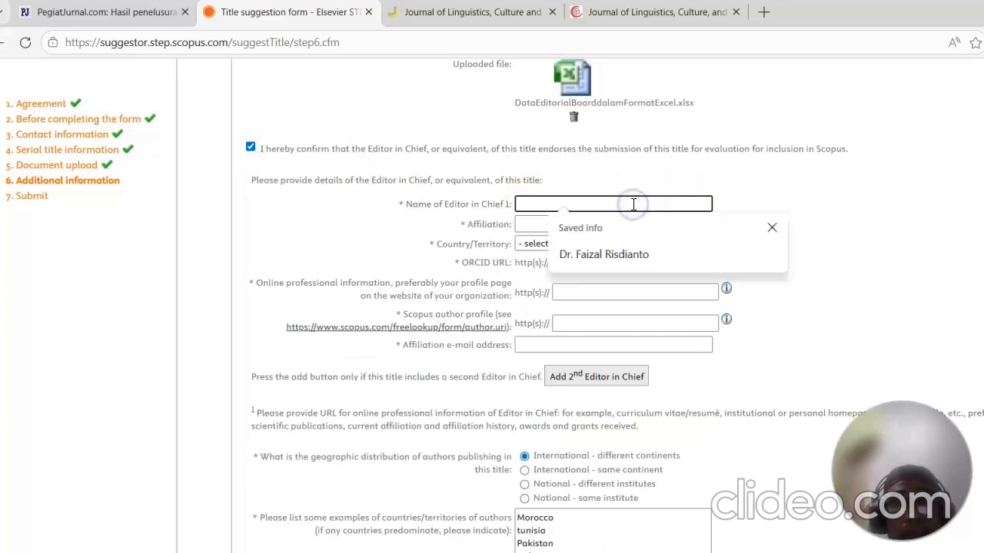
pyautogui.click(630, 250)
pyautogui.click(632, 223)
pyautogui.click(624, 271)
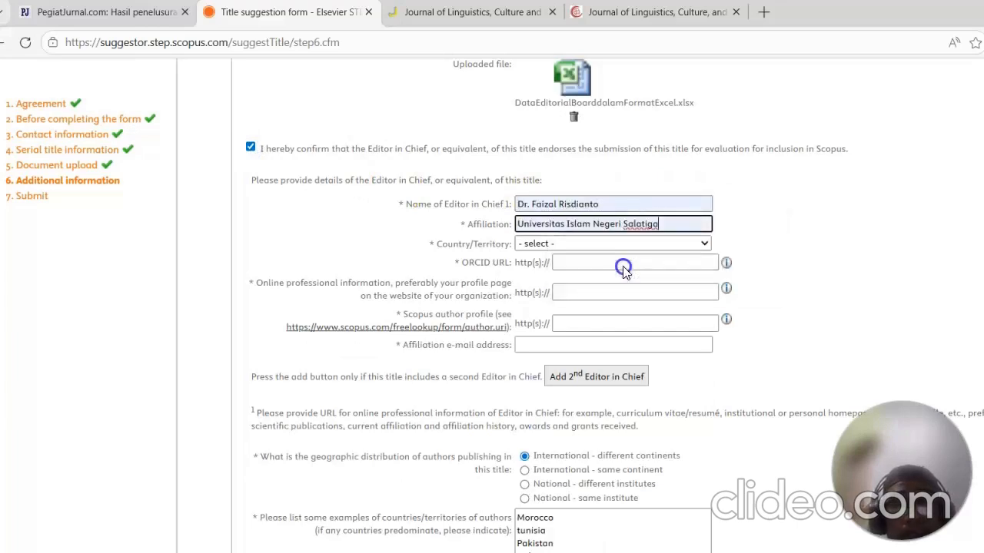
pyautogui.click(630, 243)
pyautogui.scroll(-12, 567, 336)
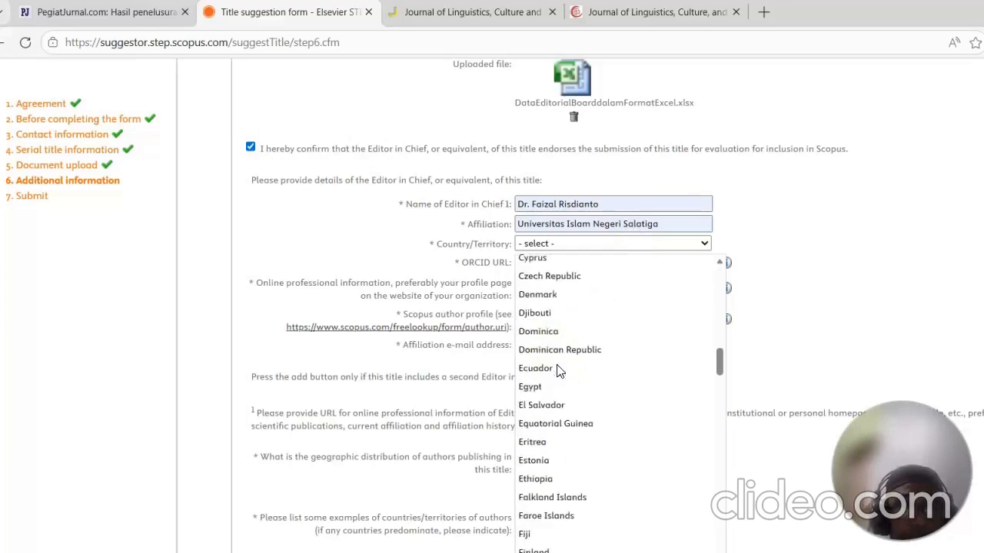
pyautogui.scroll(-4, 559, 371)
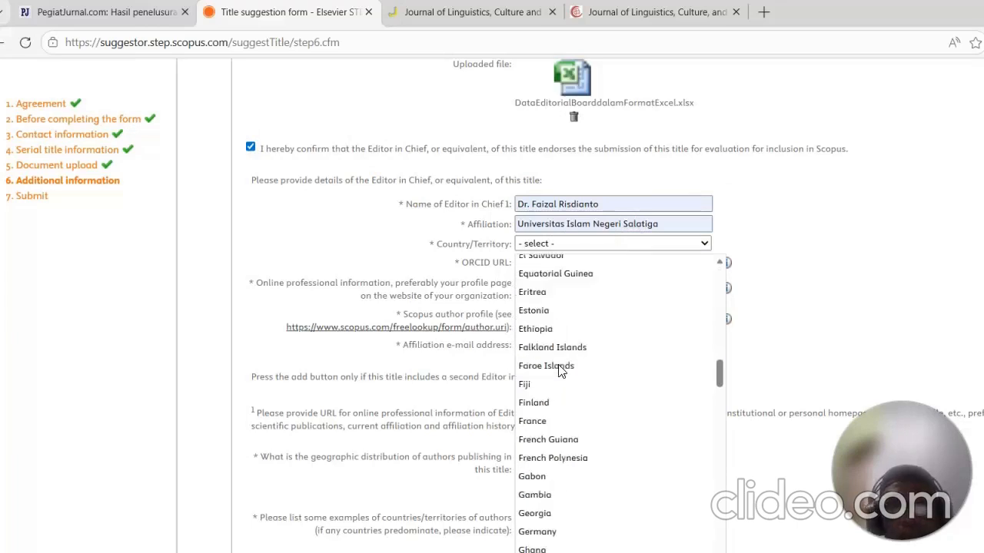
pyautogui.scroll(-8, 559, 371)
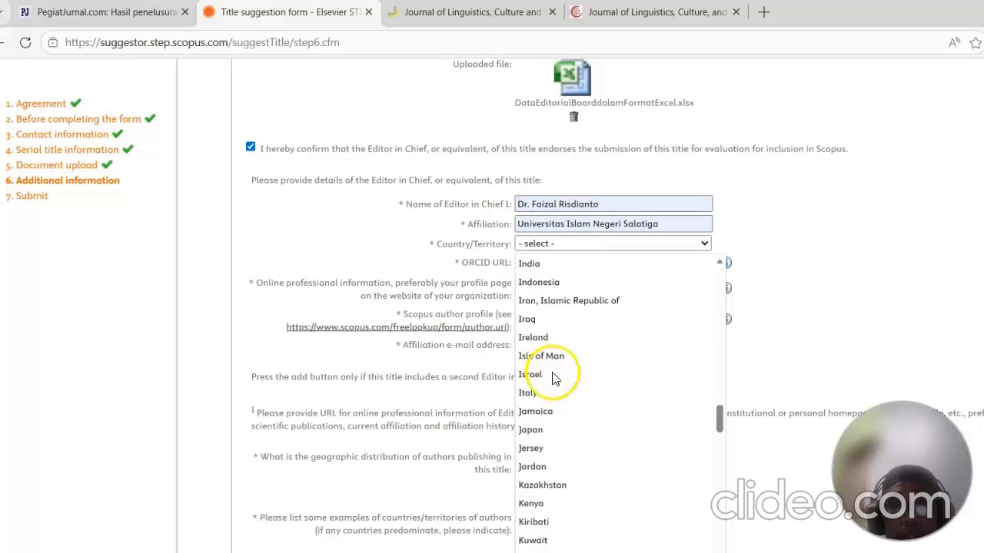
pyautogui.click(589, 286)
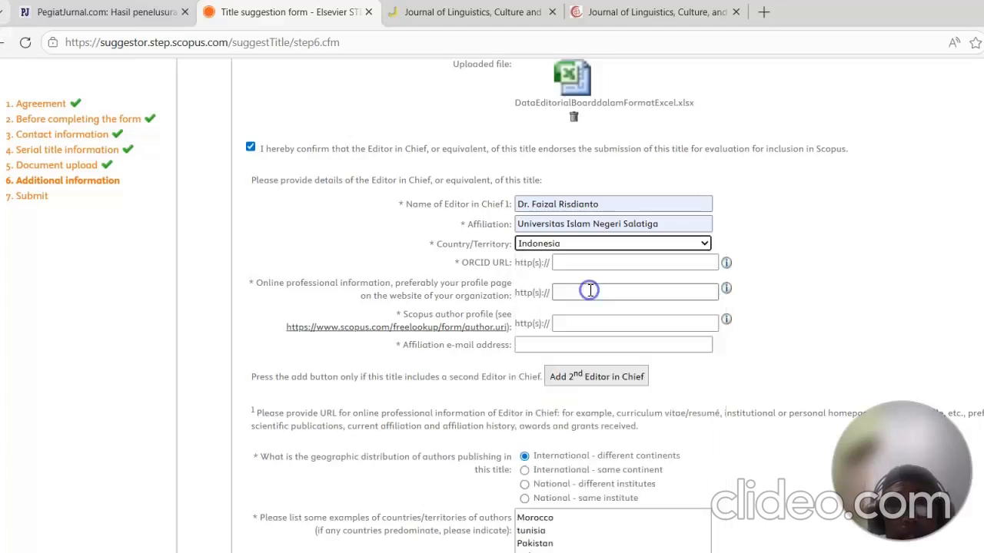
# Step: Enter the Editor in Chief's ORCID URL, Google Scholar profile URL, Scopus author profile URL and affiliation e-mail, and save the draft
pyautogui.click(639, 263)
pyautogui.click(631, 286)
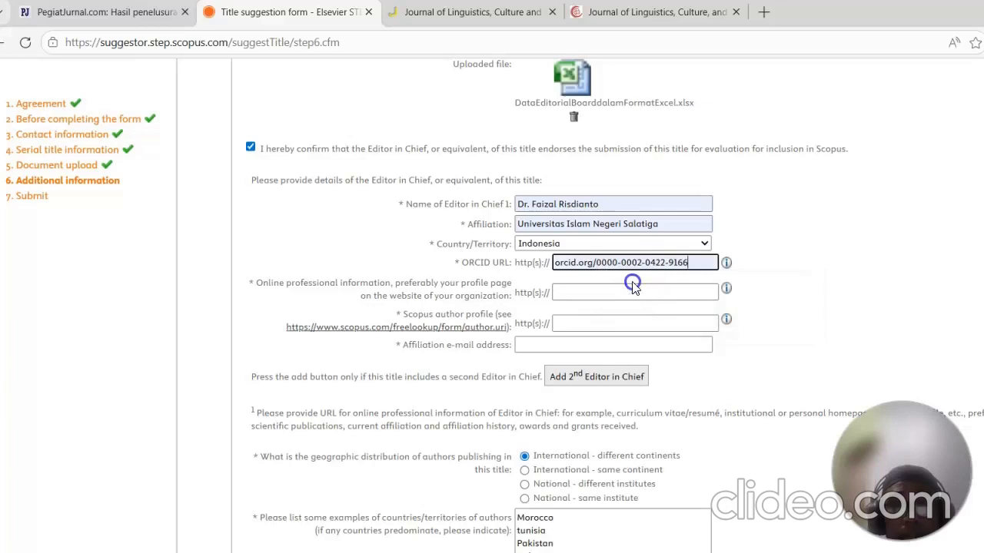
pyautogui.click(630, 290)
pyautogui.click(621, 361)
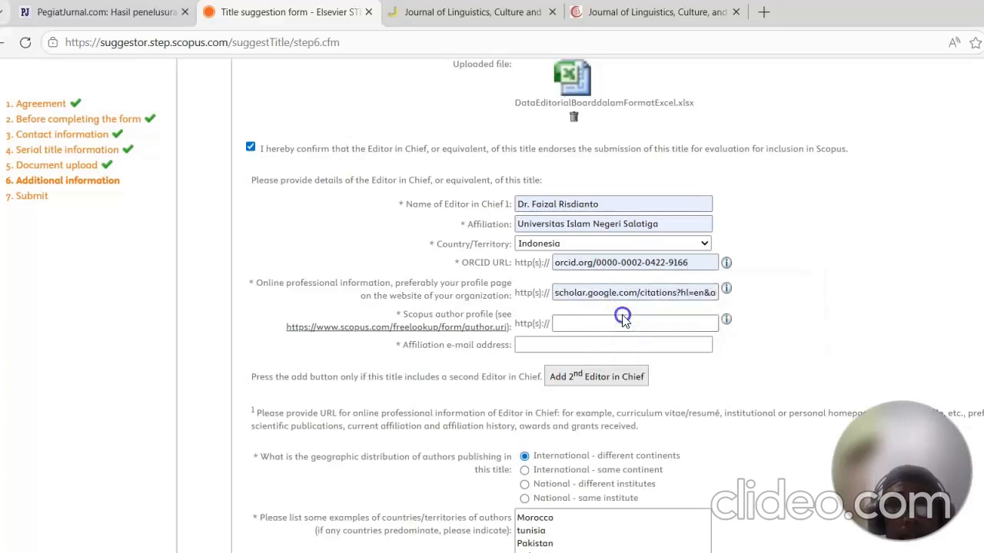
pyautogui.click(619, 324)
pyautogui.click(623, 375)
pyautogui.click(619, 345)
pyautogui.click(624, 396)
pyautogui.scroll(-11, 779, 341)
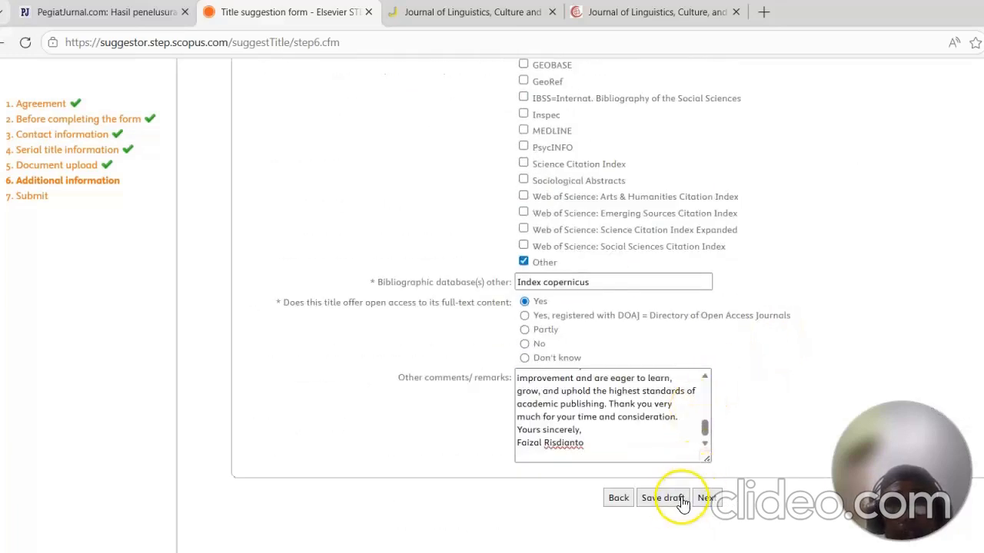
pyautogui.click(673, 500)
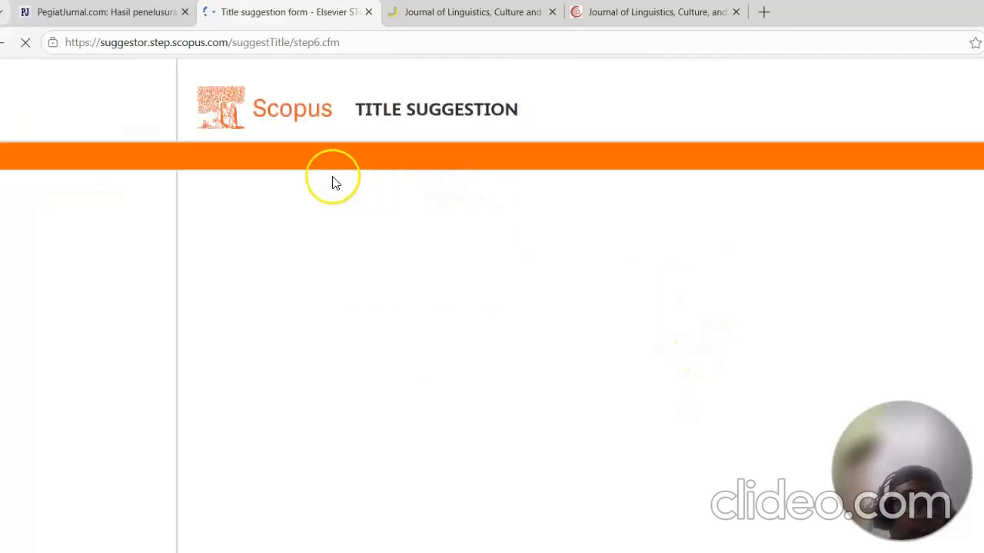
# Step: Scroll through the saved additional information form and review the journal's homepage in the other tab
pyautogui.scroll(-2, 77, 216)
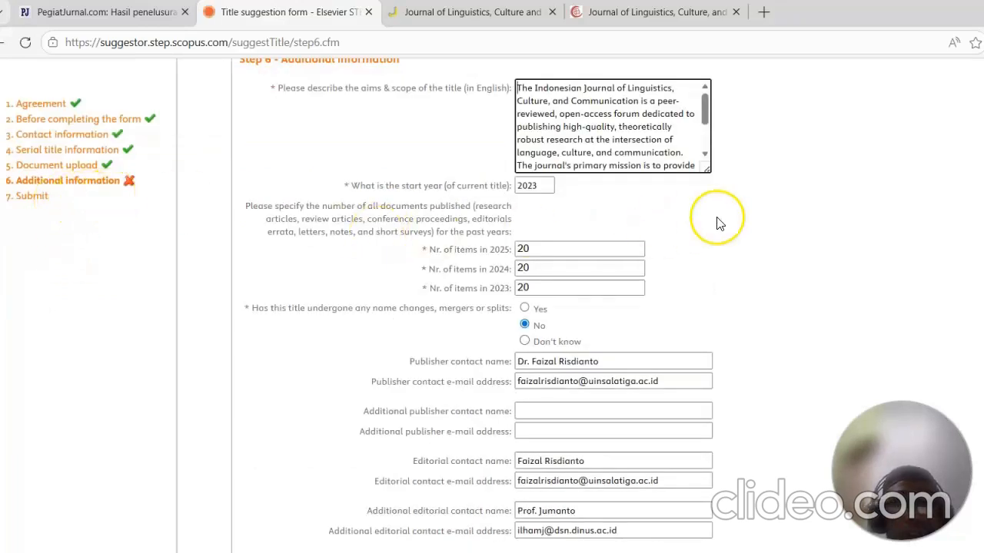
pyautogui.scroll(-15, 719, 223)
pyautogui.scroll(-20, 718, 227)
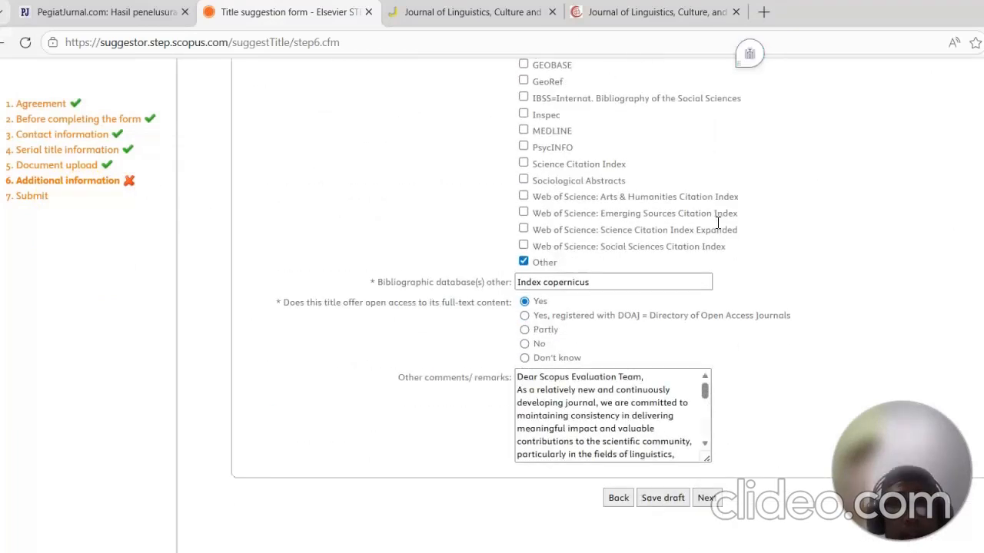
pyautogui.scroll(20, 707, 240)
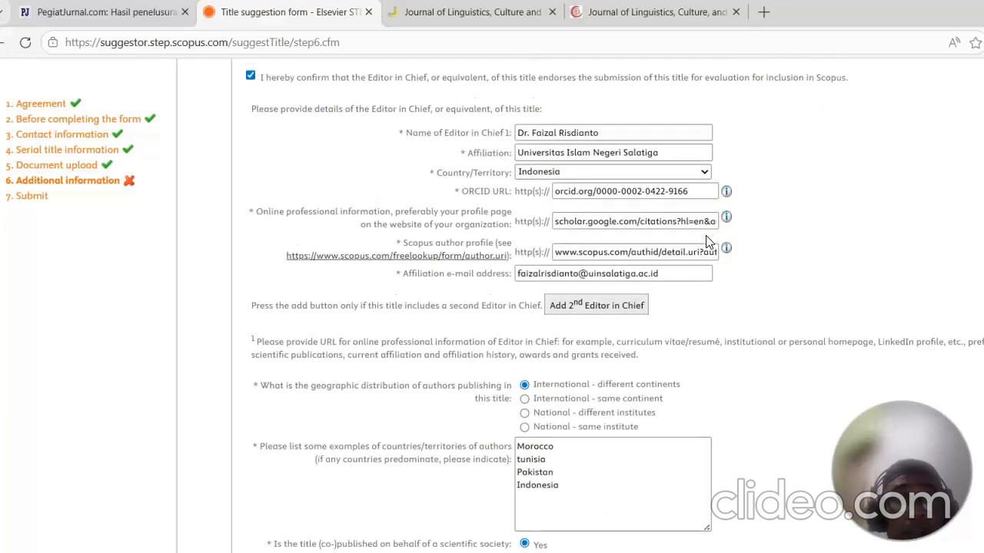
pyautogui.scroll(10, 708, 241)
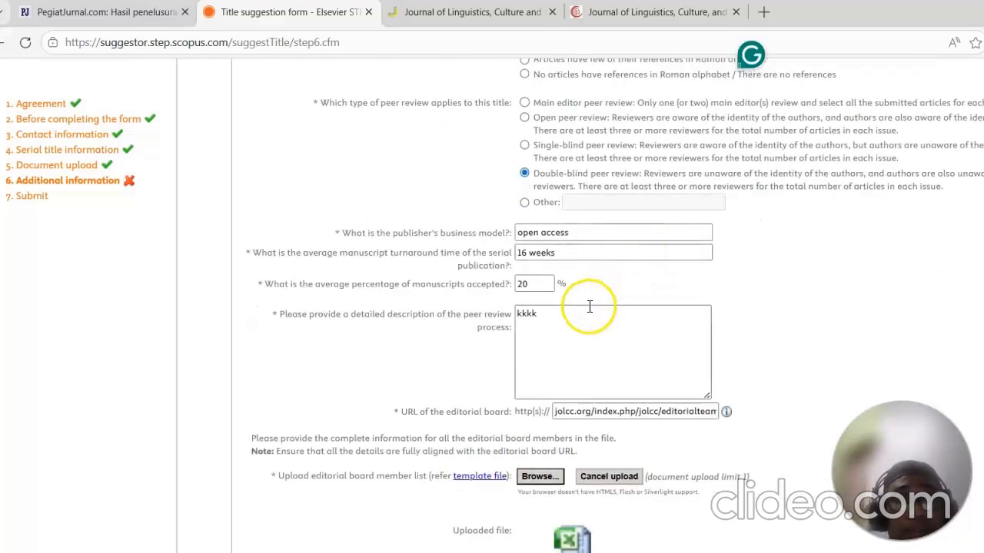
pyautogui.click(62, 12)
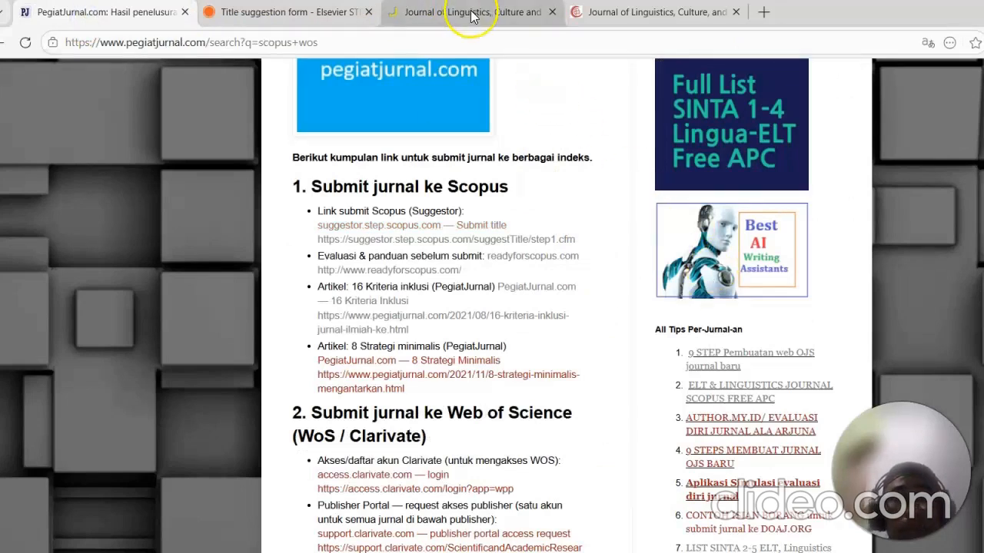
pyautogui.click(520, 12)
pyautogui.scroll(-4, 683, 246)
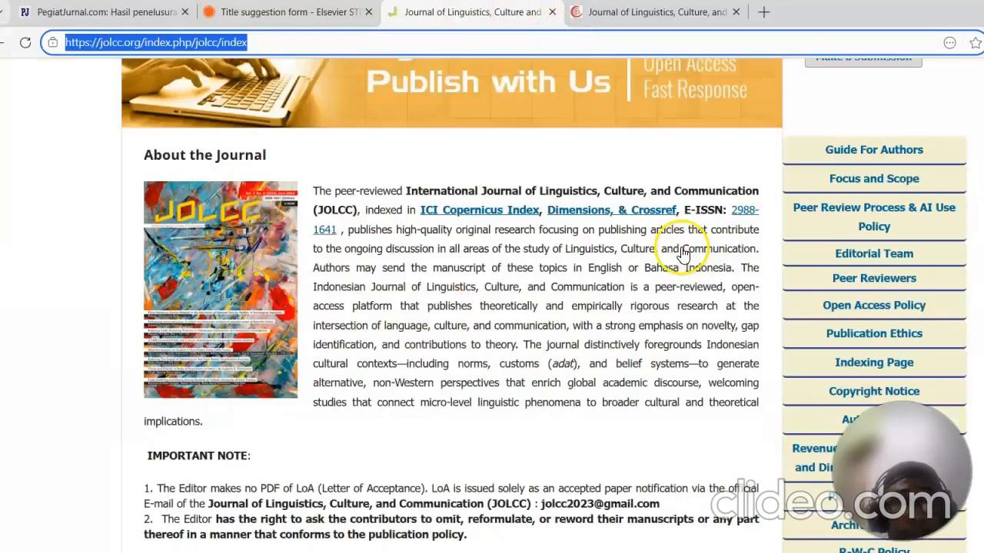
pyautogui.scroll(-3, 863, 292)
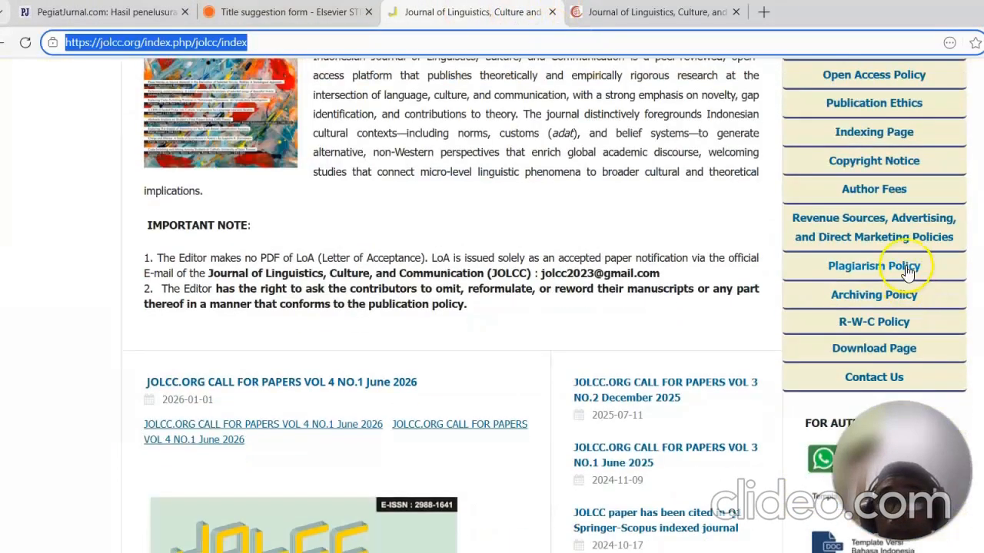
# Step: Open the journal's Peer Review Process and AI Use Policy page and copy its policy text from the title down
pyautogui.scroll(2, 909, 271)
pyautogui.click(892, 135)
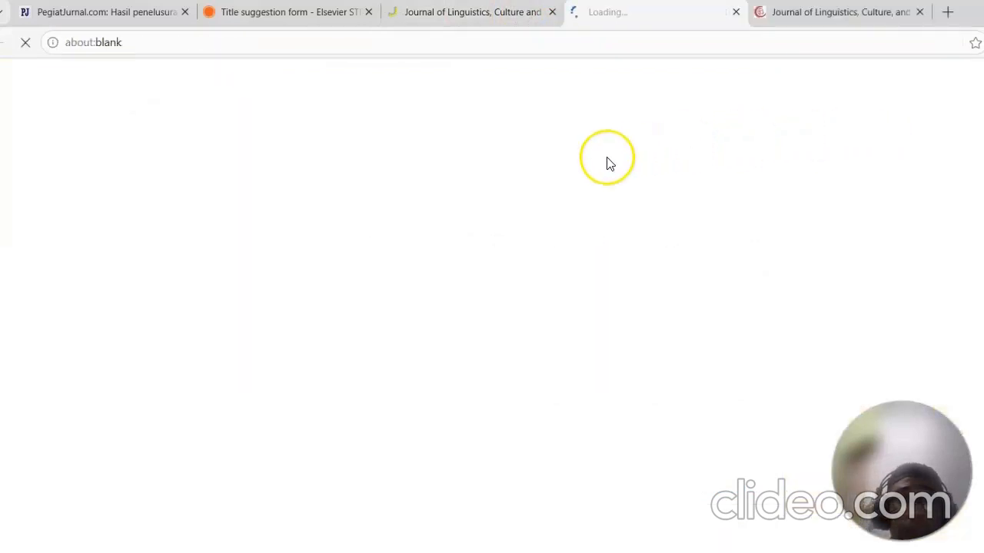
pyautogui.scroll(-3, 407, 315)
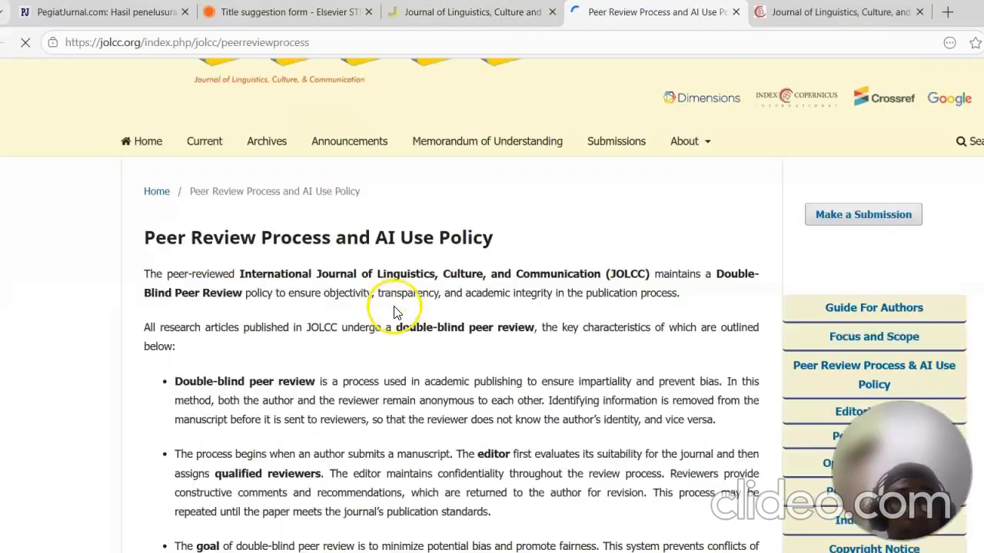
pyautogui.scroll(-2, 477, 438)
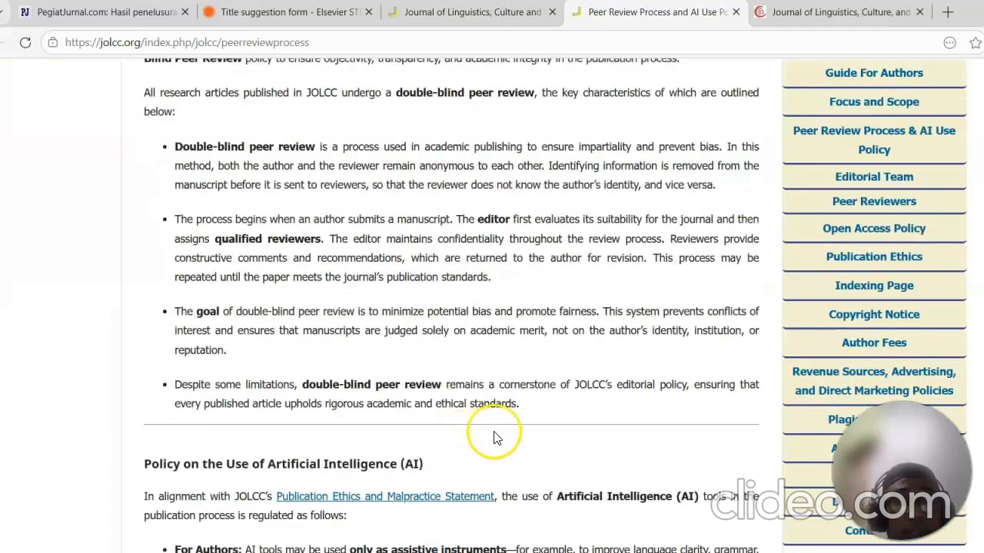
pyautogui.scroll(-6, 549, 400)
pyautogui.moveTo(624, 338); pyautogui.dragTo(160, 370)
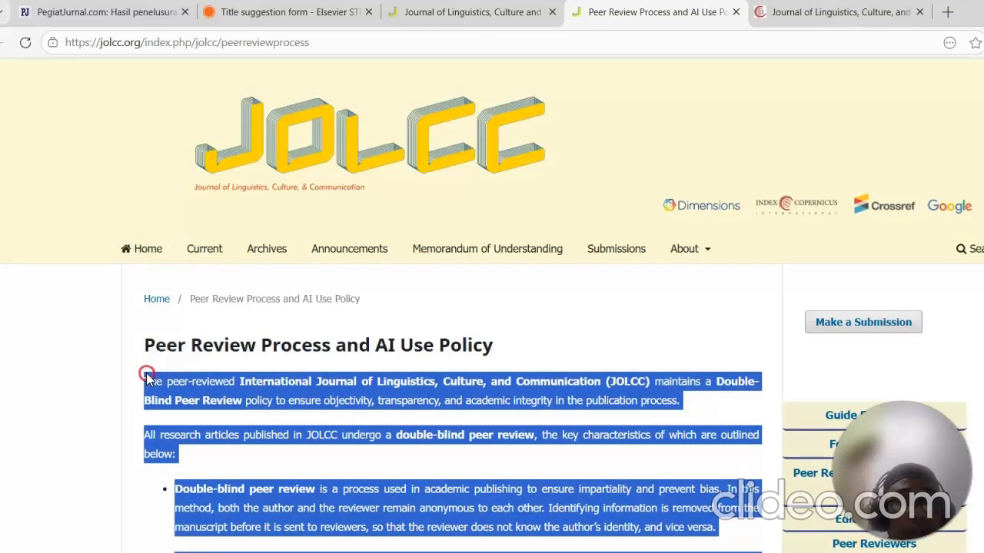
pyautogui.rightClick(146, 373)
pyautogui.click(288, 86)
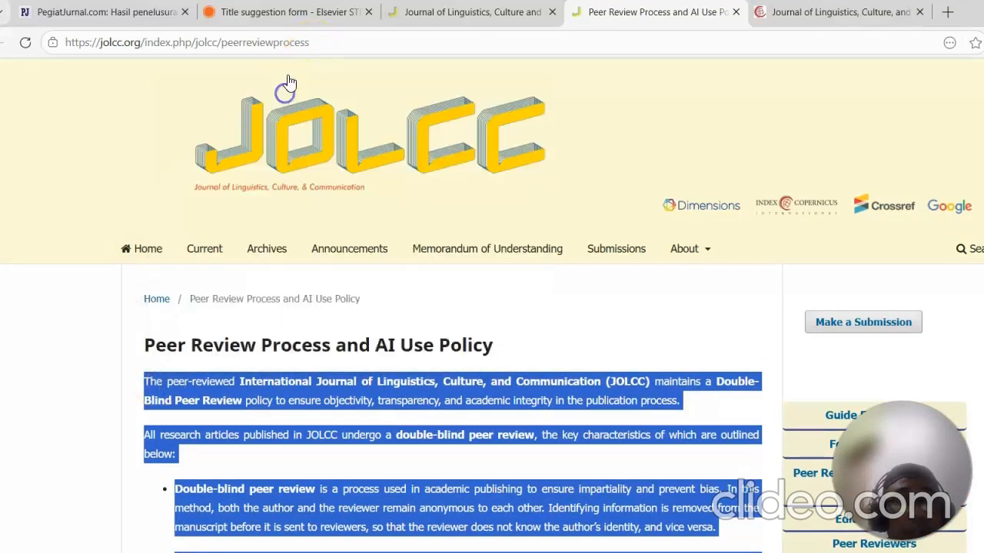
# Step: Replace the placeholder in the peer review process description with the copied policy text
pyautogui.click(307, 14)
pyautogui.doubleClick(526, 311)
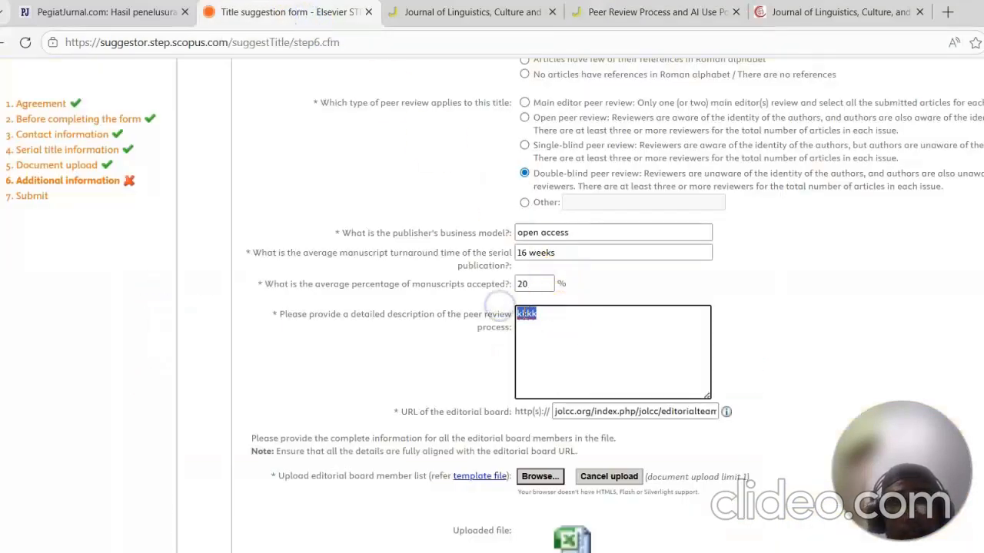
pyautogui.rightClick(528, 319)
pyautogui.click(383, 448)
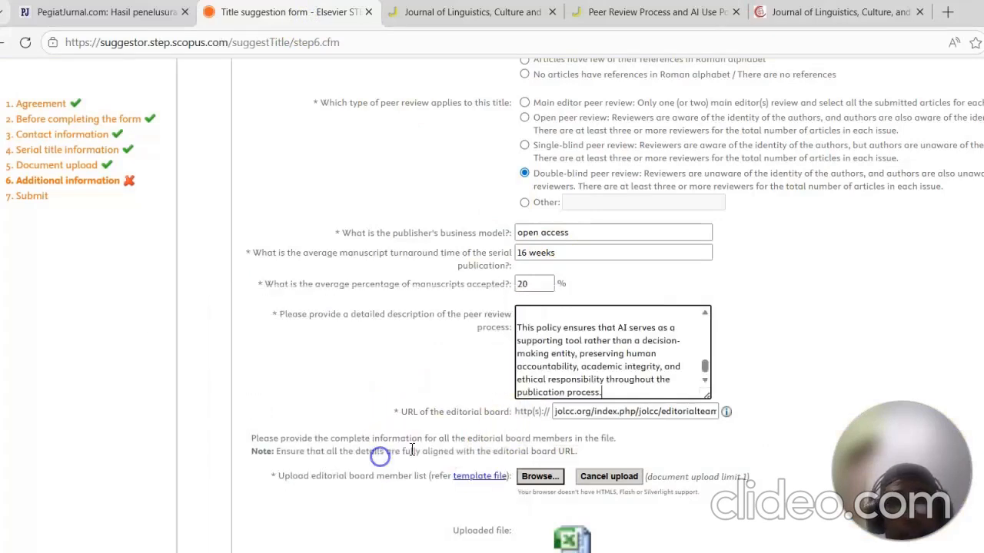
# Step: Scroll through the additional information form and continue to the Submit step
pyautogui.scroll(3, 696, 315)
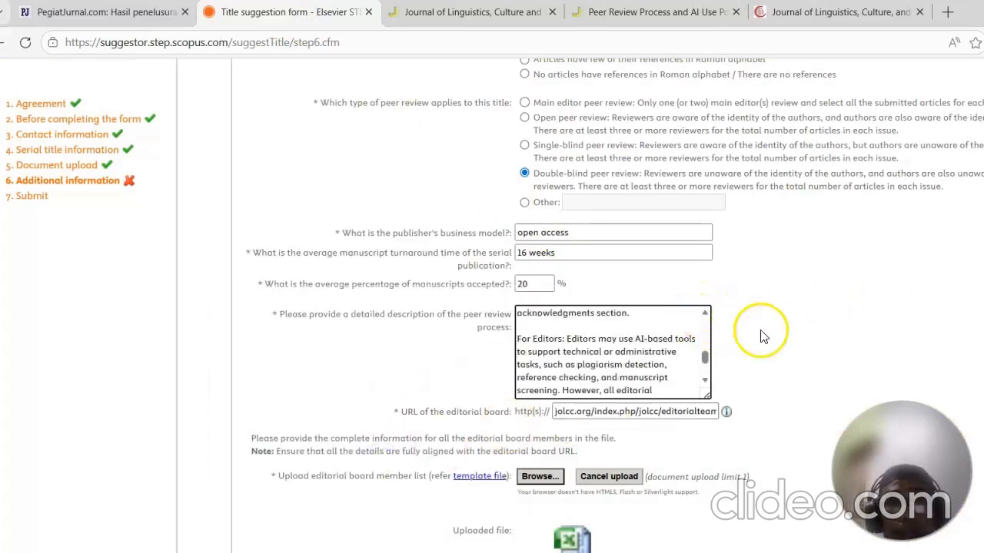
pyautogui.scroll(-10, 760, 336)
pyautogui.scroll(-7, 836, 307)
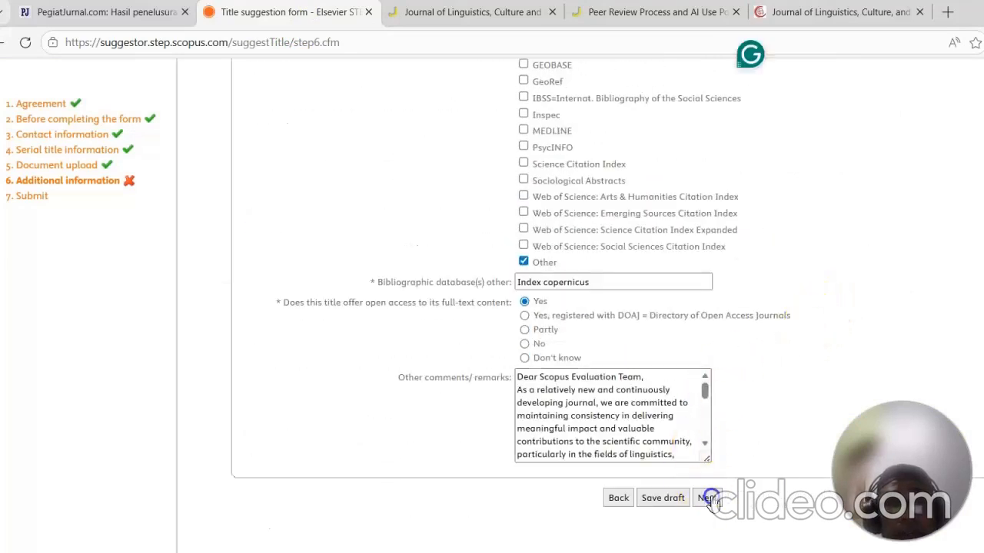
pyautogui.click(712, 496)
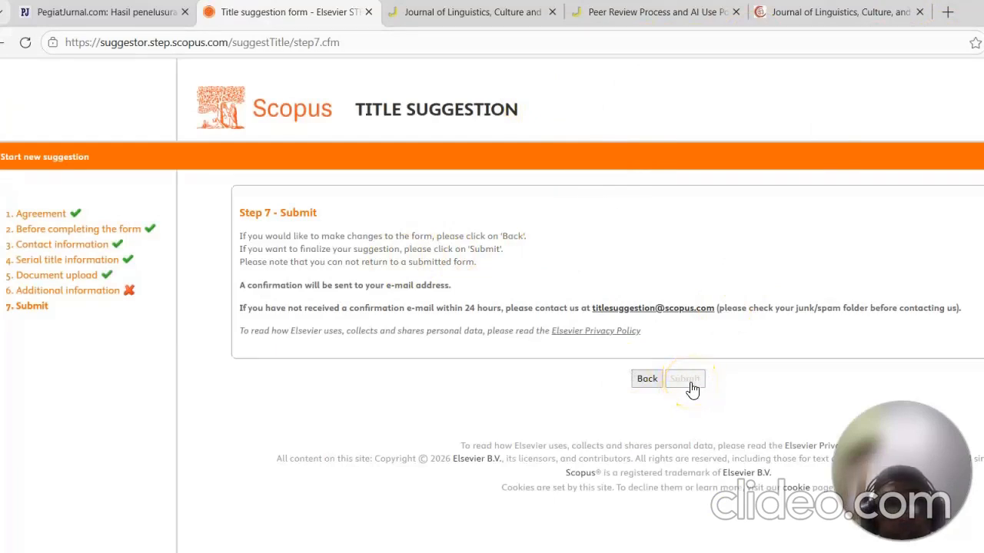
# Step: Open the JOLCC SCOPUS suggestor steps tracking link from the blog's sidebar
pyautogui.click(135, 12)
pyautogui.scroll(10, 626, 235)
pyautogui.scroll(1, 690, 194)
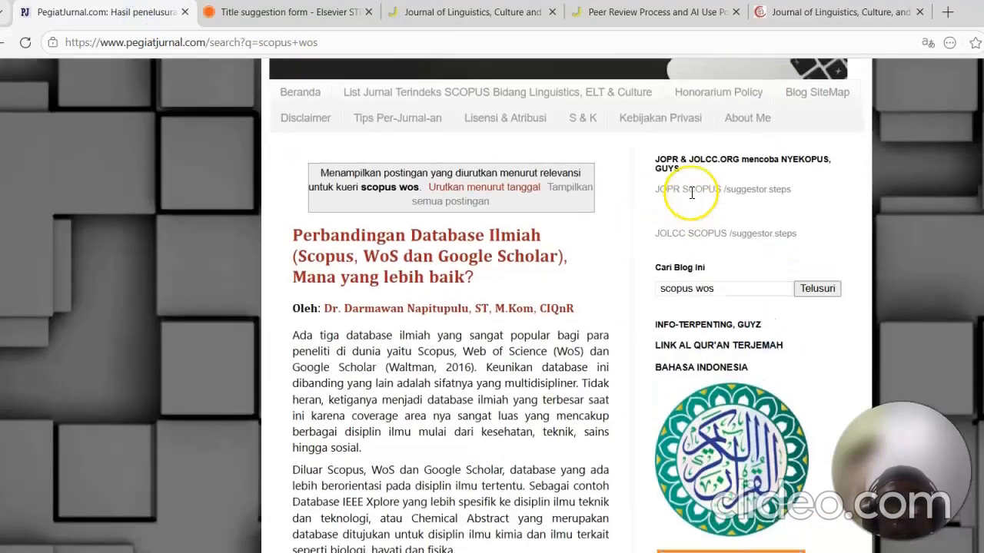
pyautogui.click(734, 235)
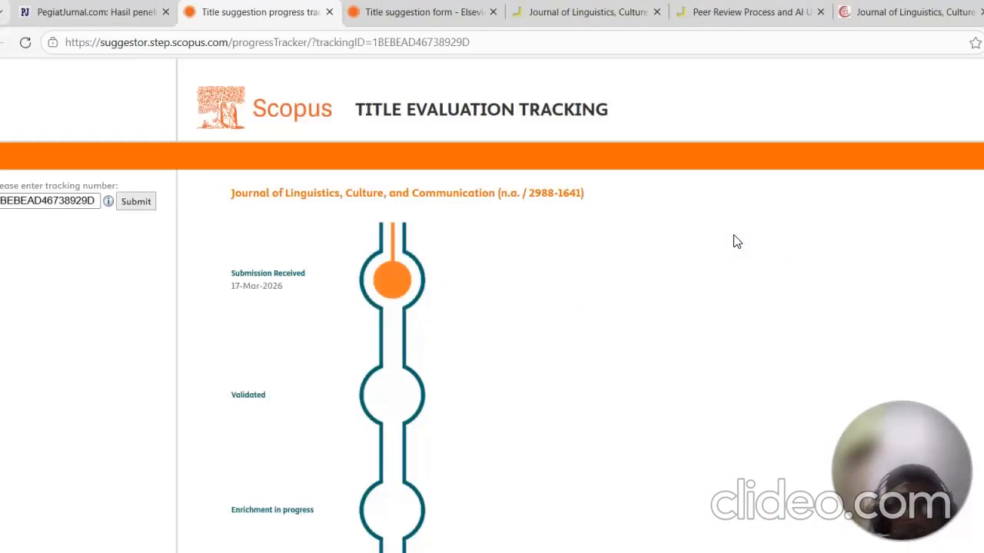
# Step: Open the JOPR SCOPUS suggestor steps tracking link and examine that journal's evaluation stages
pyautogui.click(126, 14)
pyautogui.click(680, 190)
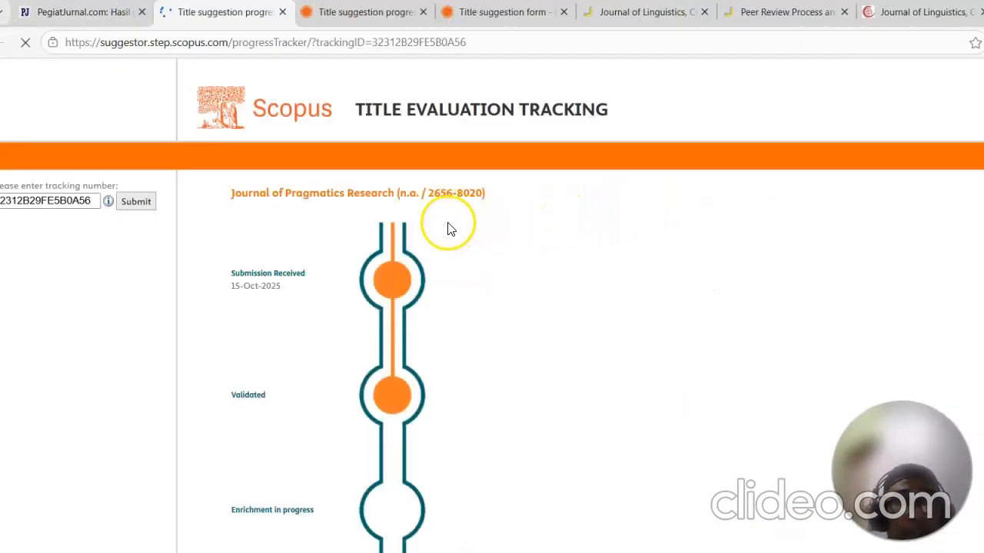
pyautogui.scroll(-5, 454, 314)
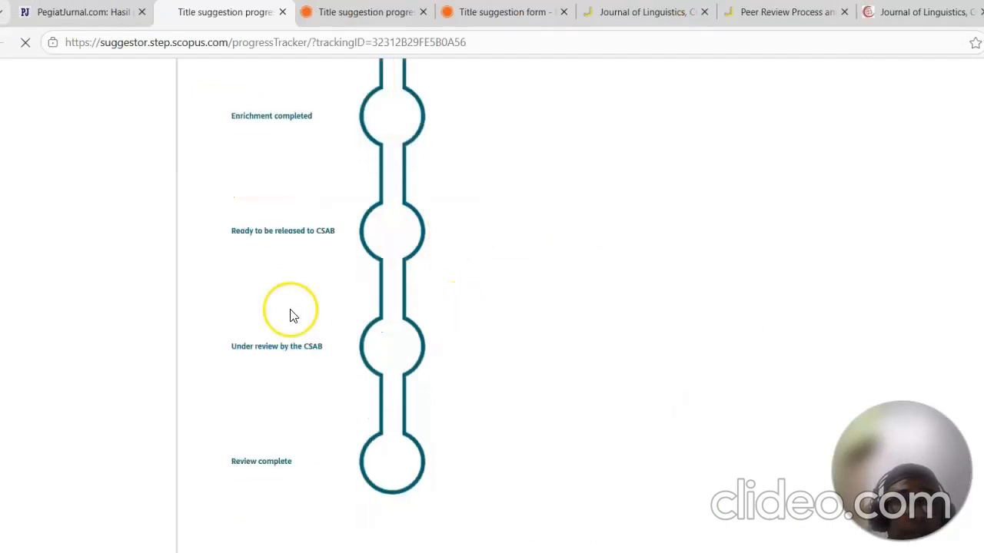
pyautogui.scroll(3, 309, 255)
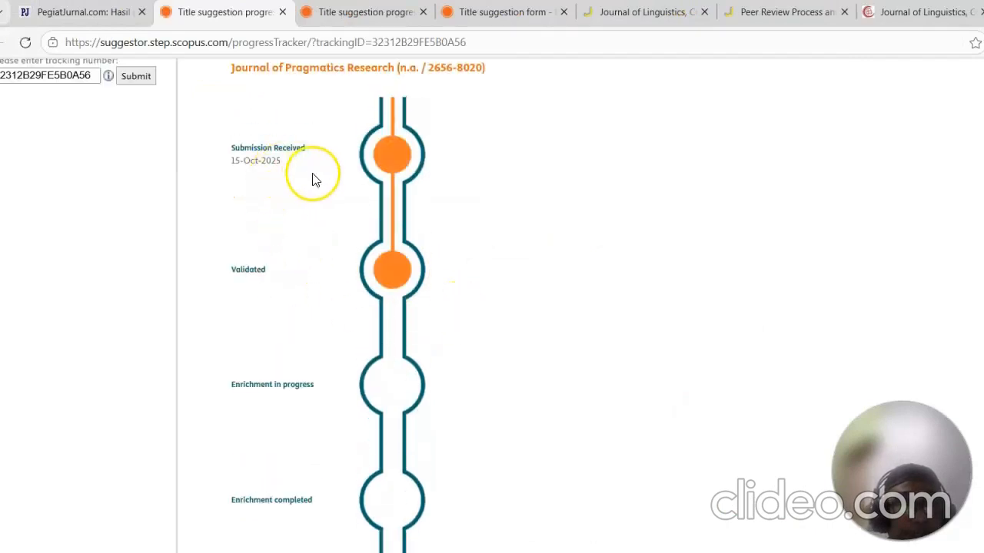
pyautogui.scroll(-5, 446, 204)
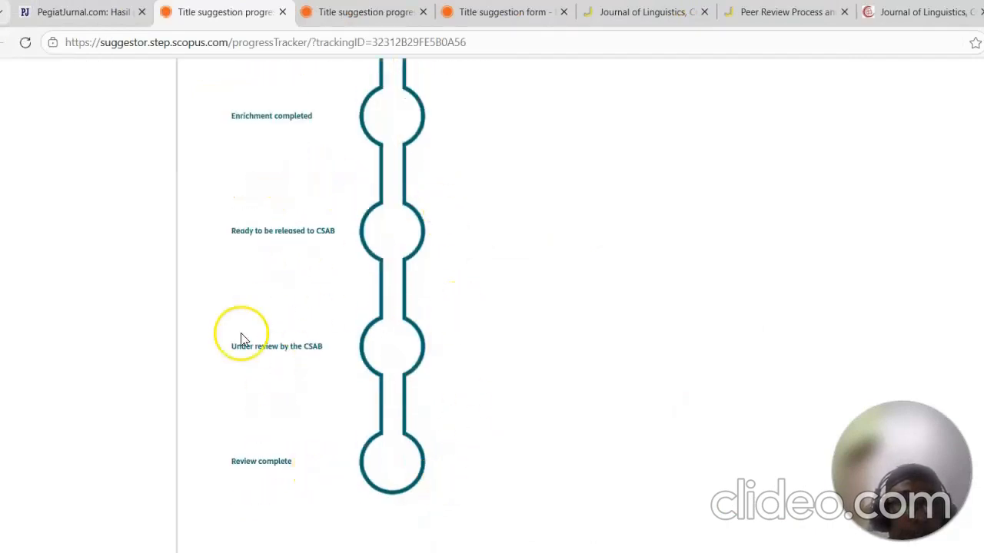
pyautogui.scroll(5, 618, 330)
# Step: Return to the JOLCC tracking page and review its evaluation stages
pyautogui.click(374, 12)
pyautogui.scroll(-3, 541, 227)
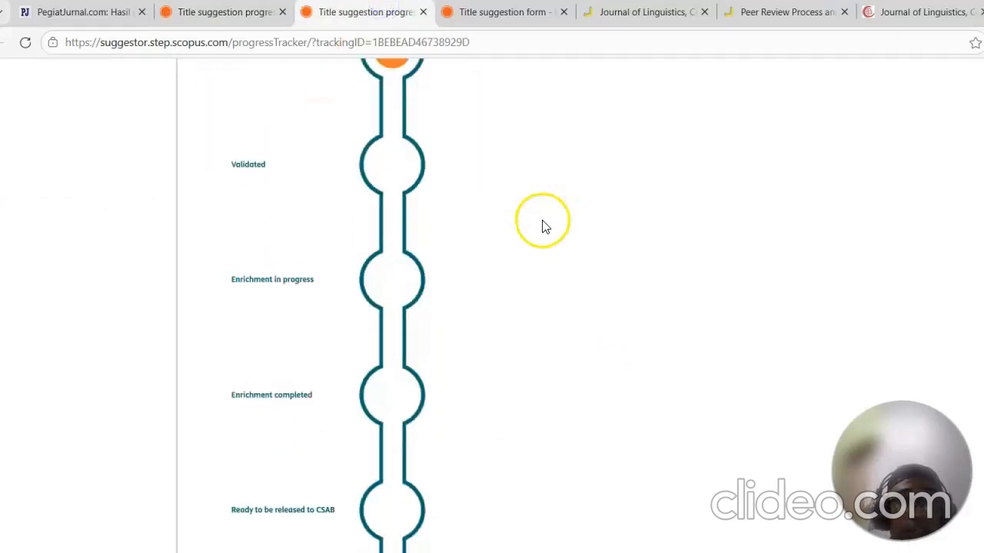
pyautogui.scroll(-4, 542, 227)
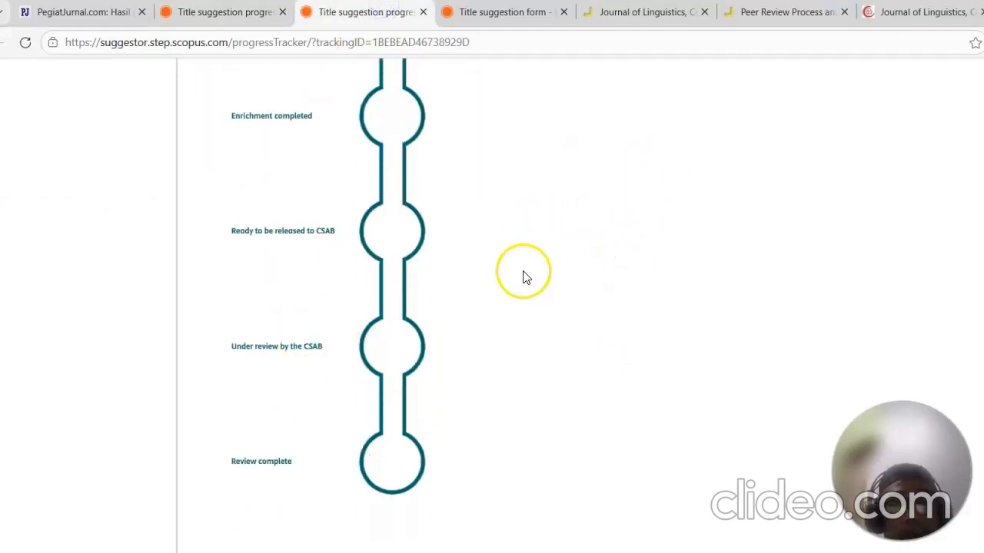